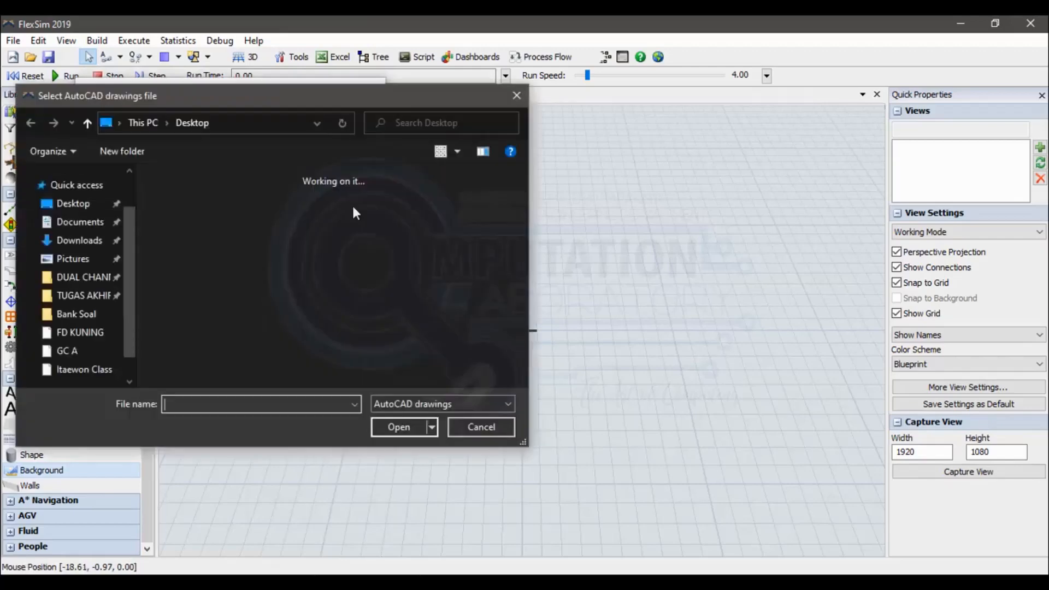
# Load the AutoCAD drawing "layout stasiun pelayanan" as the model background, accepting its position, rotation and scale.
pyautogui.click(306, 196)
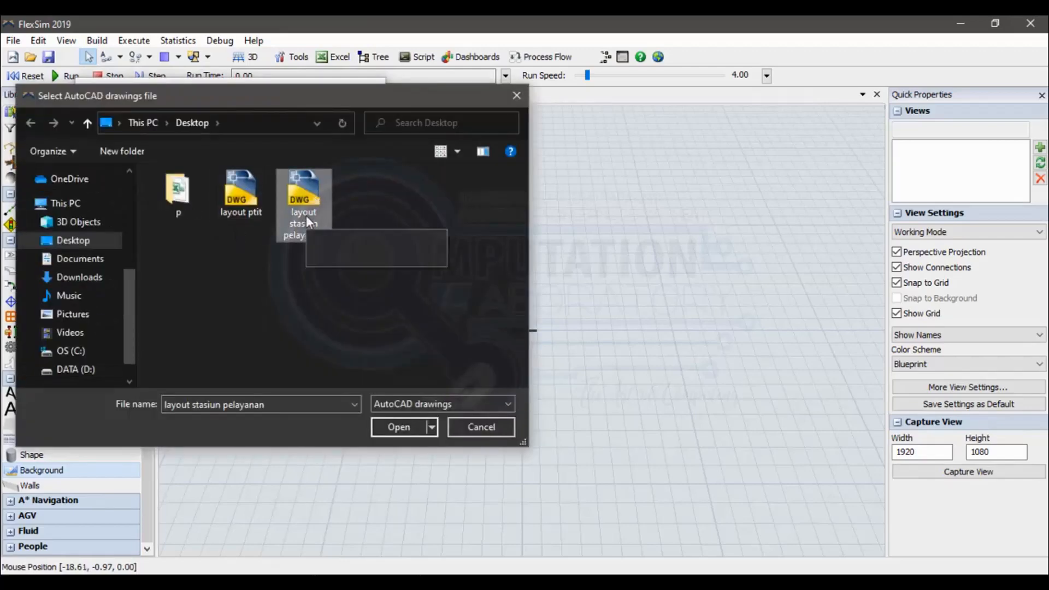
pyautogui.hotkey('alt', 'Tab')
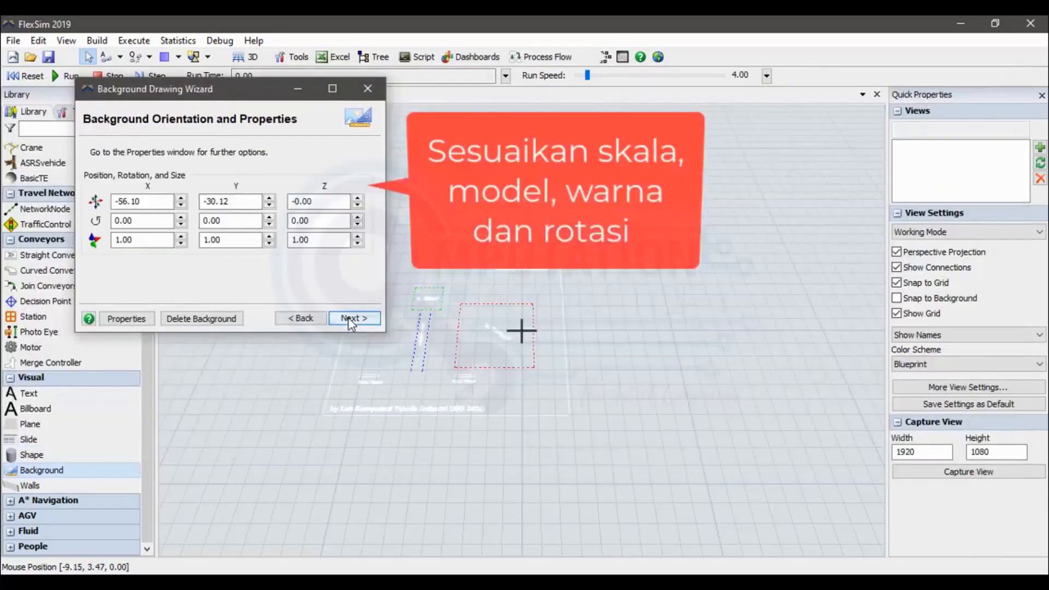
pyautogui.click(352, 318)
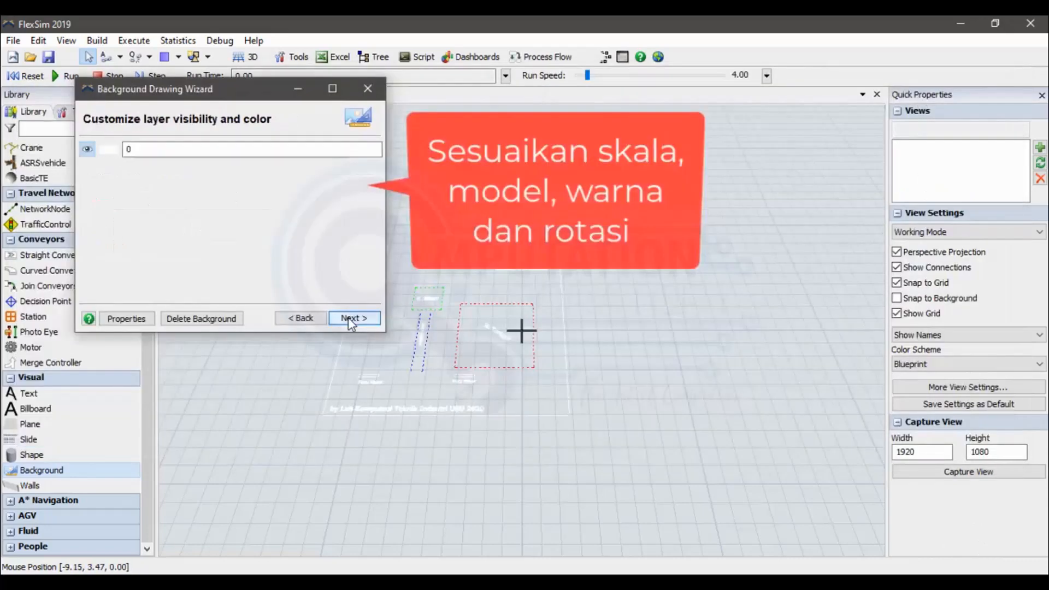
# Set the colour of background layer 0 to black.
pyautogui.click(109, 150)
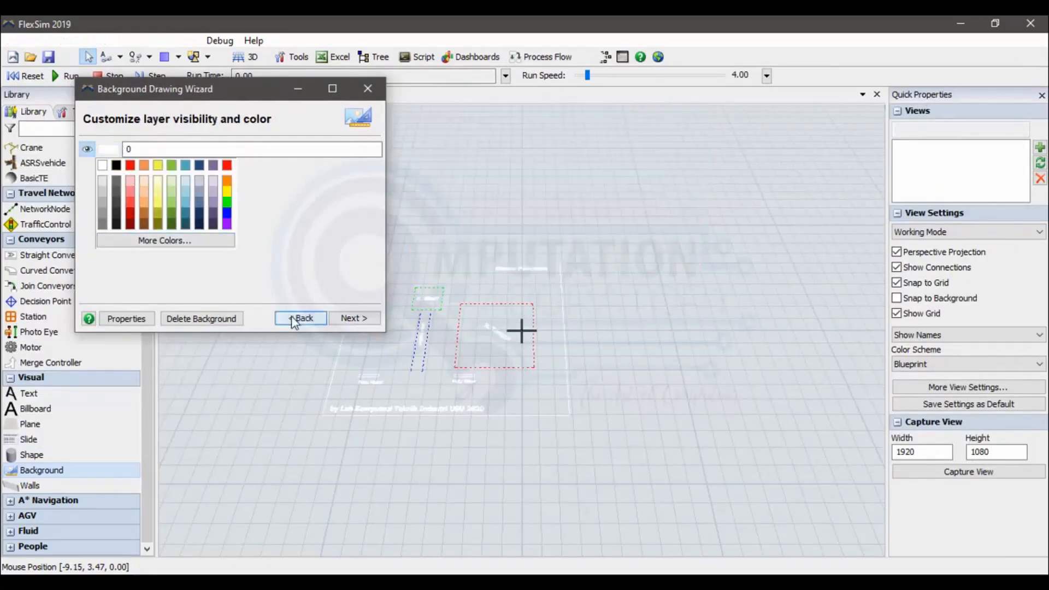
pyautogui.click(298, 319)
pyautogui.click(352, 319)
pyautogui.click(110, 150)
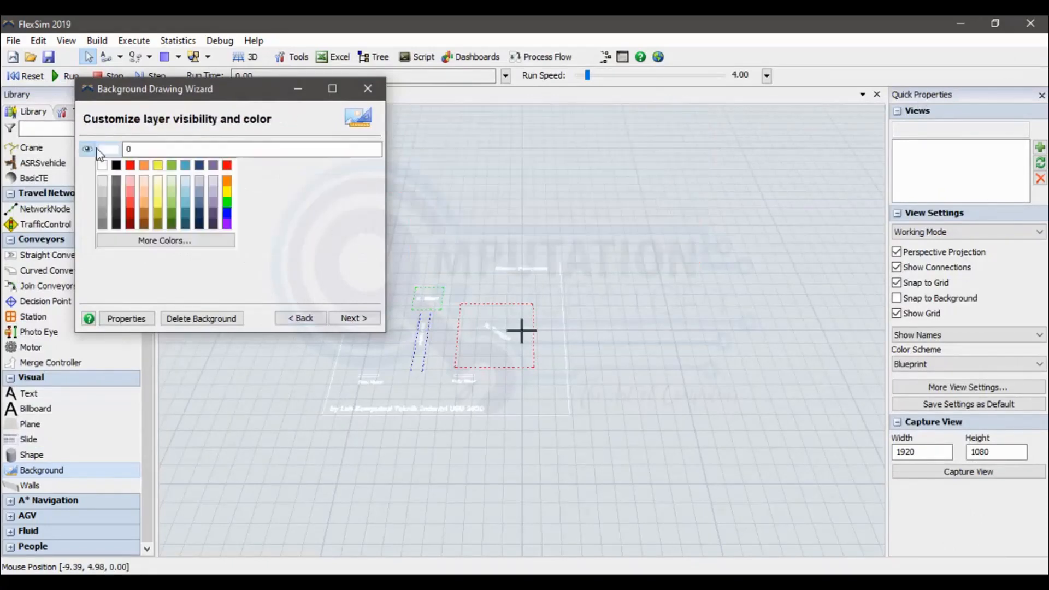
pyautogui.click(117, 161)
pyautogui.click(116, 152)
pyautogui.click(235, 222)
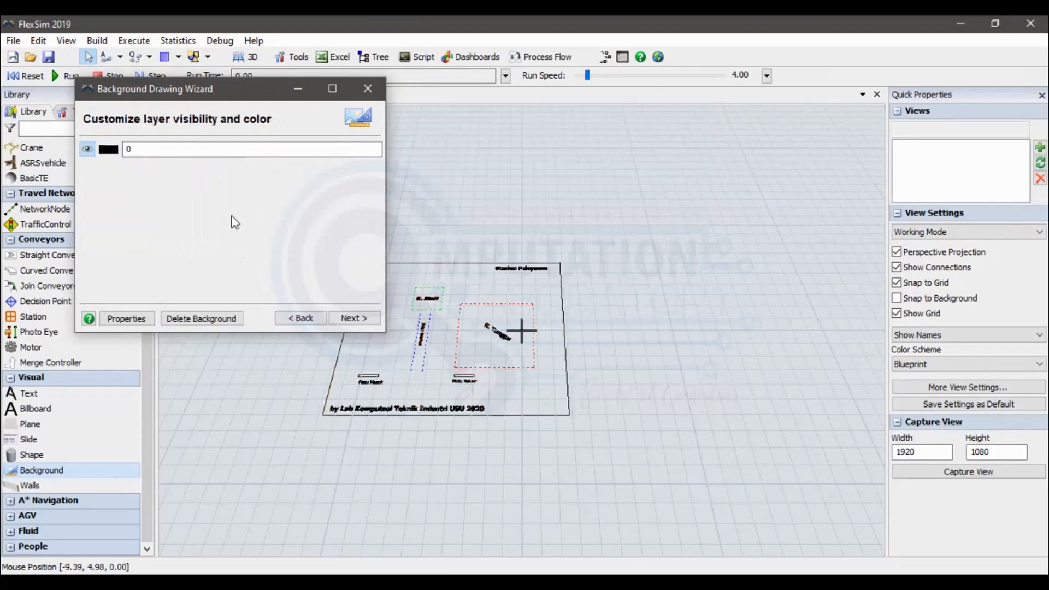
# Finish the background drawing wizard, keeping snap points loaded, drawn when snapping, with a draw size of 4.
pyautogui.click(355, 319)
pyautogui.click(114, 164)
pyautogui.click(532, 367)
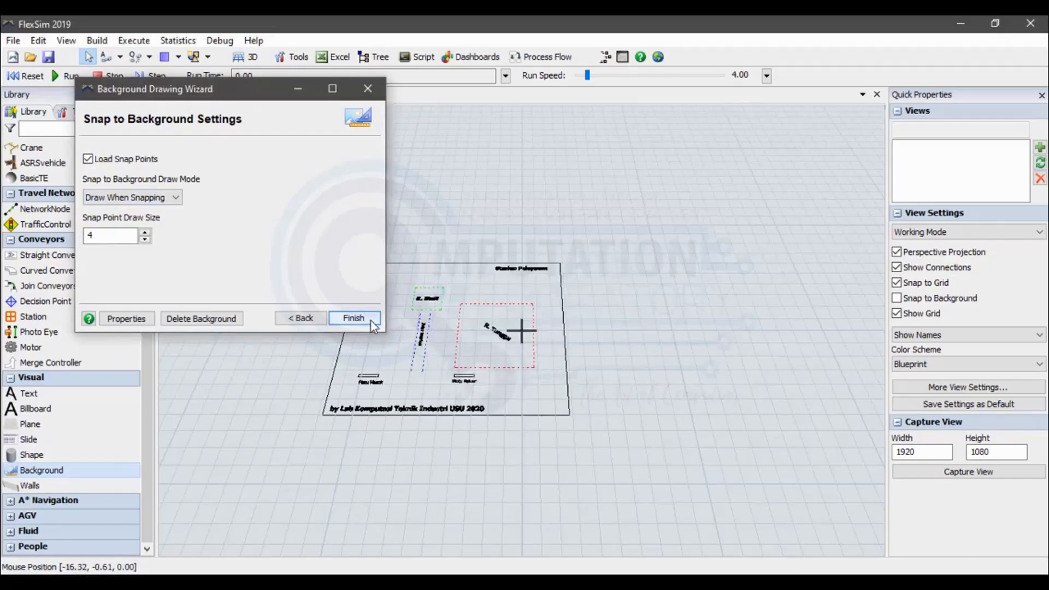
pyautogui.click(372, 324)
# Place an Entrance location at the Pintu Masuk marking and an Exit location at the Pintu Keluar marking.
pyautogui.scroll(5, 453, 365)
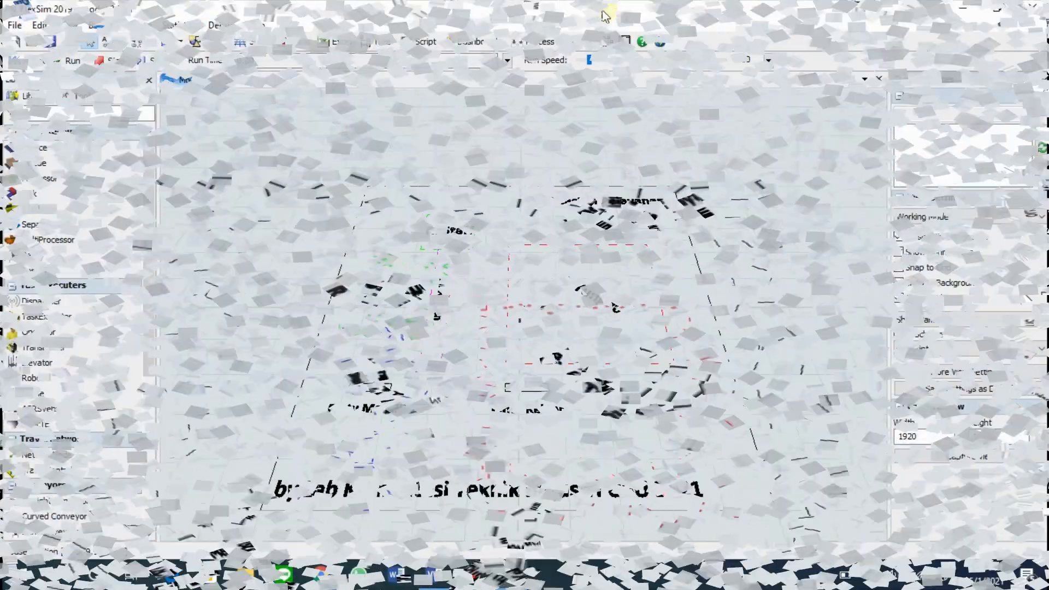
pyautogui.scroll(-8, 65, 487)
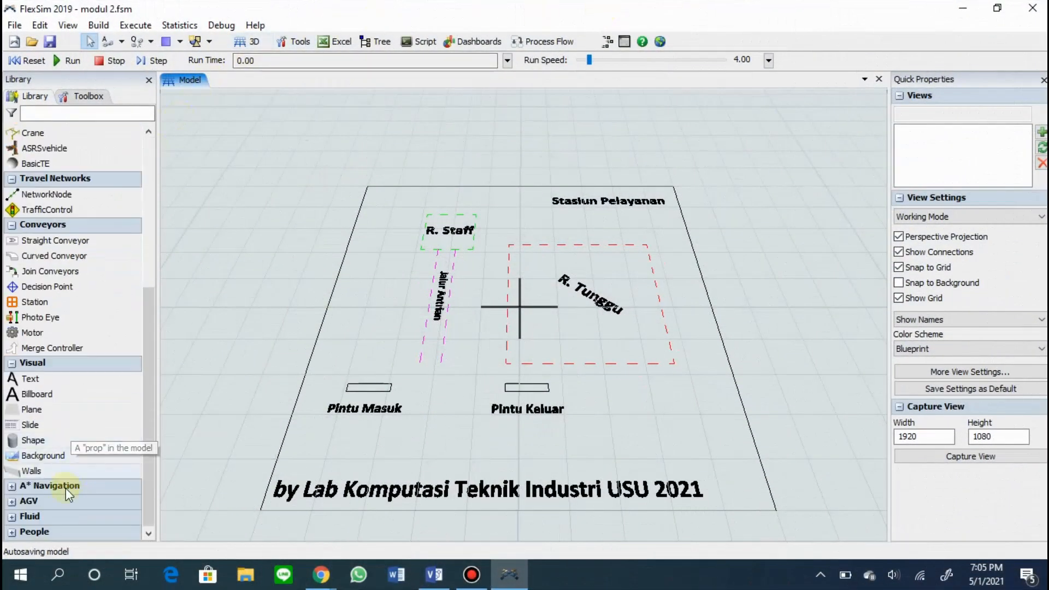
pyautogui.click(69, 458)
pyautogui.click(189, 158)
pyautogui.click(384, 382)
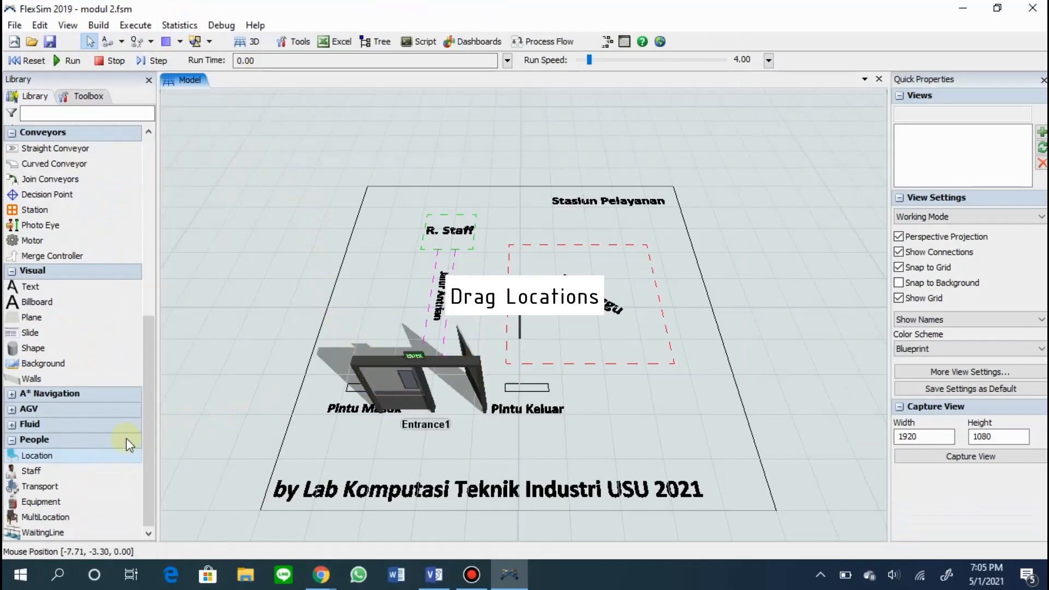
pyautogui.click(49, 457)
pyautogui.click(189, 292)
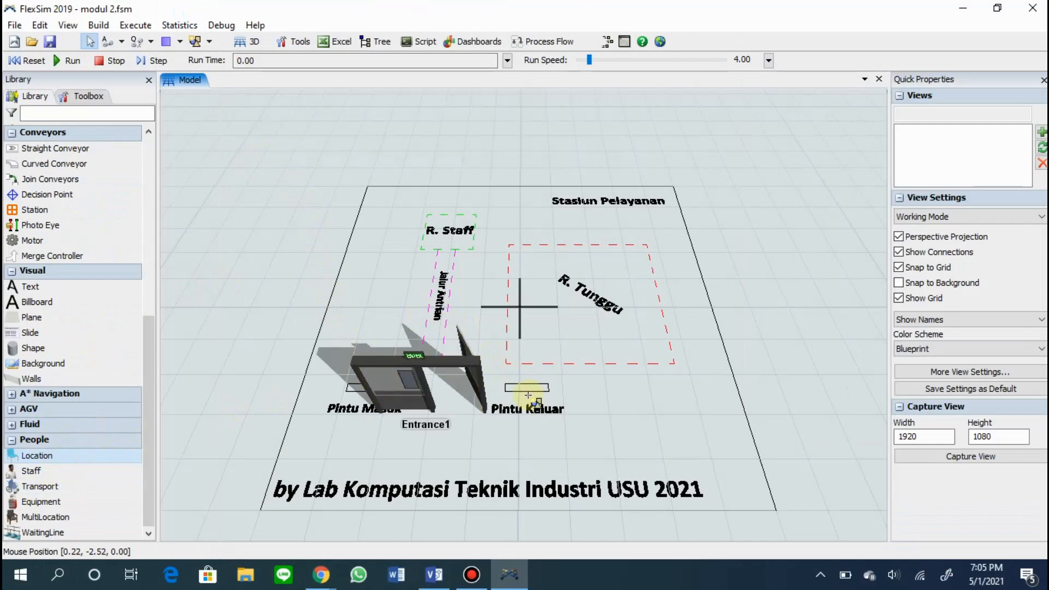
pyautogui.click(529, 394)
# Add a WaitingLine across the Jalur Antrian lane and a Registration location at the R. Staff area.
pyautogui.click(44, 533)
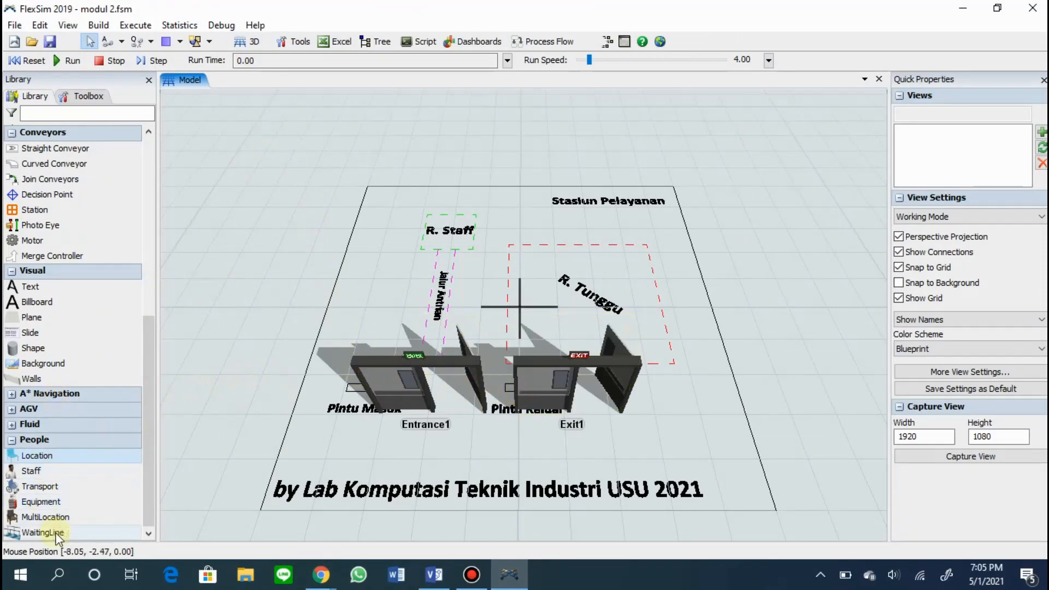
pyautogui.click(412, 300)
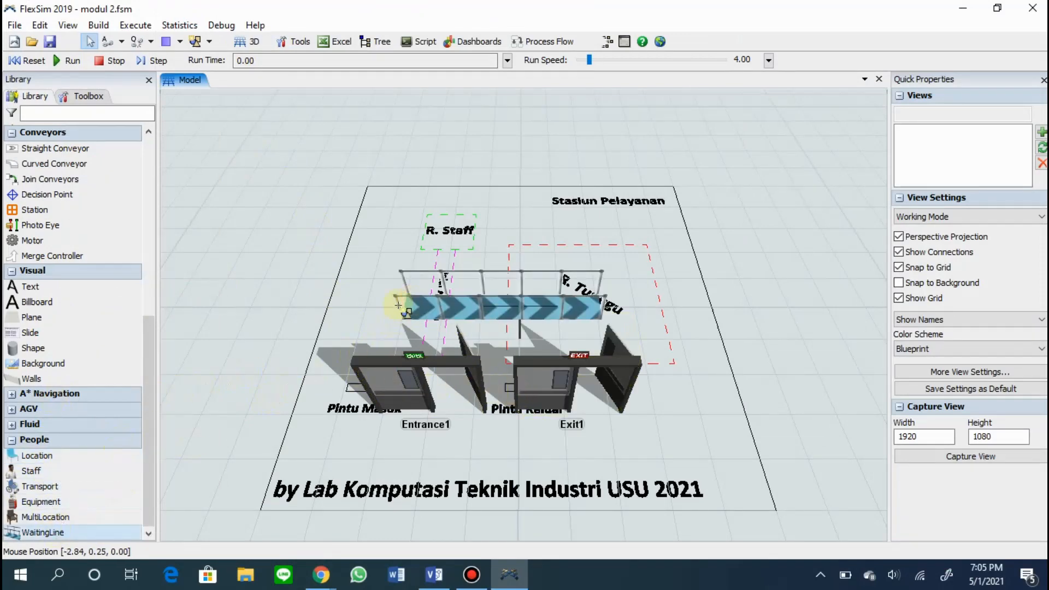
pyautogui.click(38, 456)
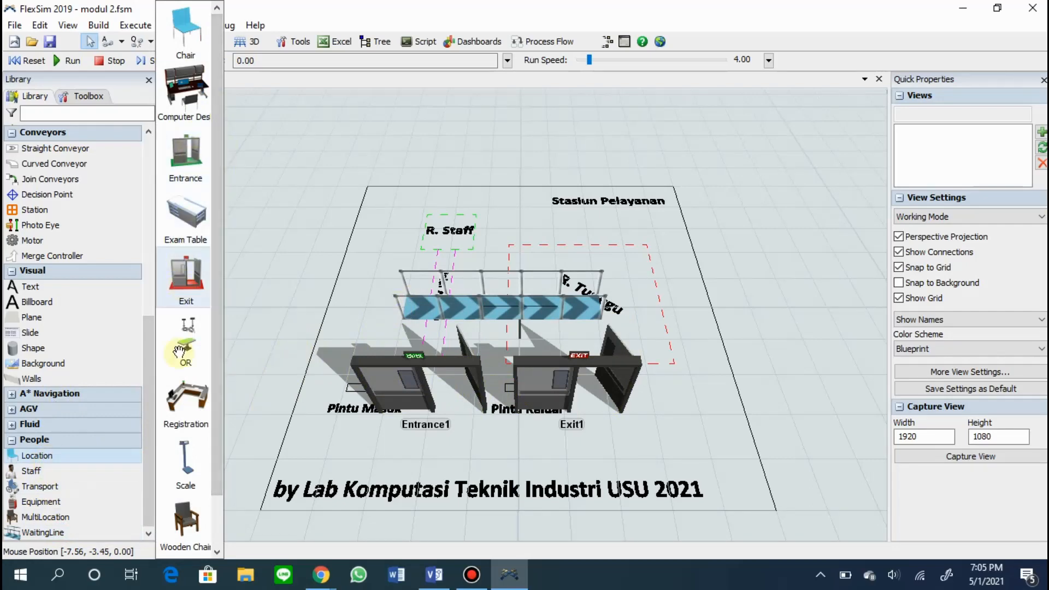
pyautogui.click(189, 404)
pyautogui.click(417, 210)
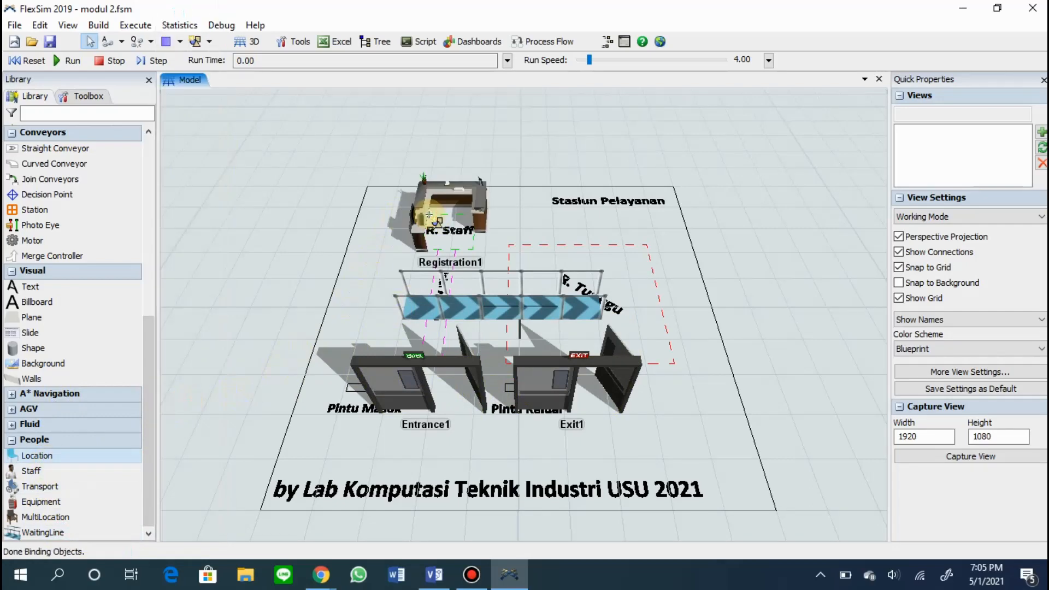
# Add a Chairs multi-location near the R. Tunggu waiting area.
pyautogui.click(44, 517)
pyautogui.click(196, 475)
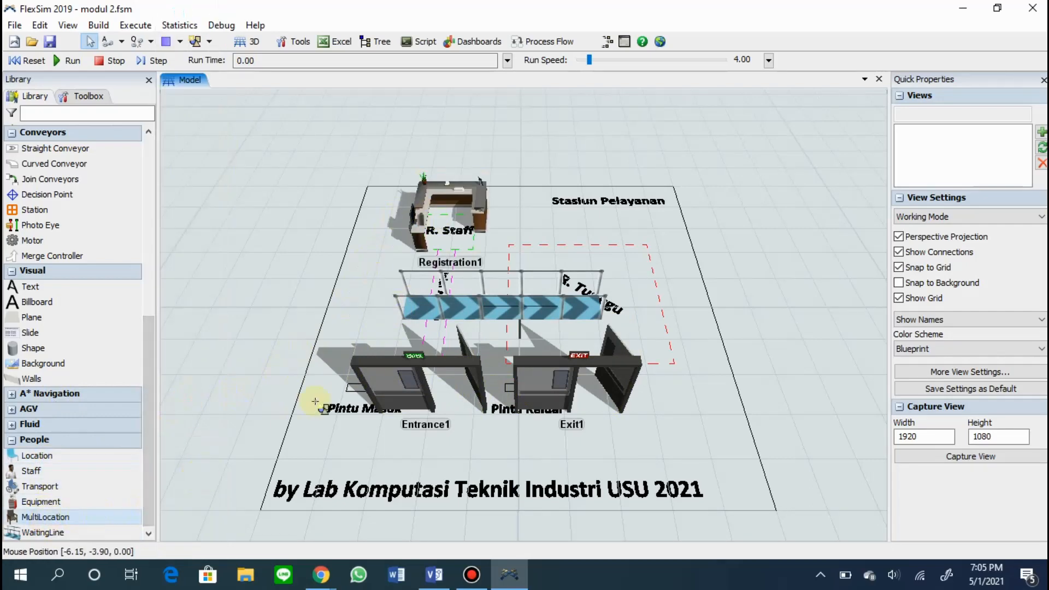
pyautogui.click(577, 264)
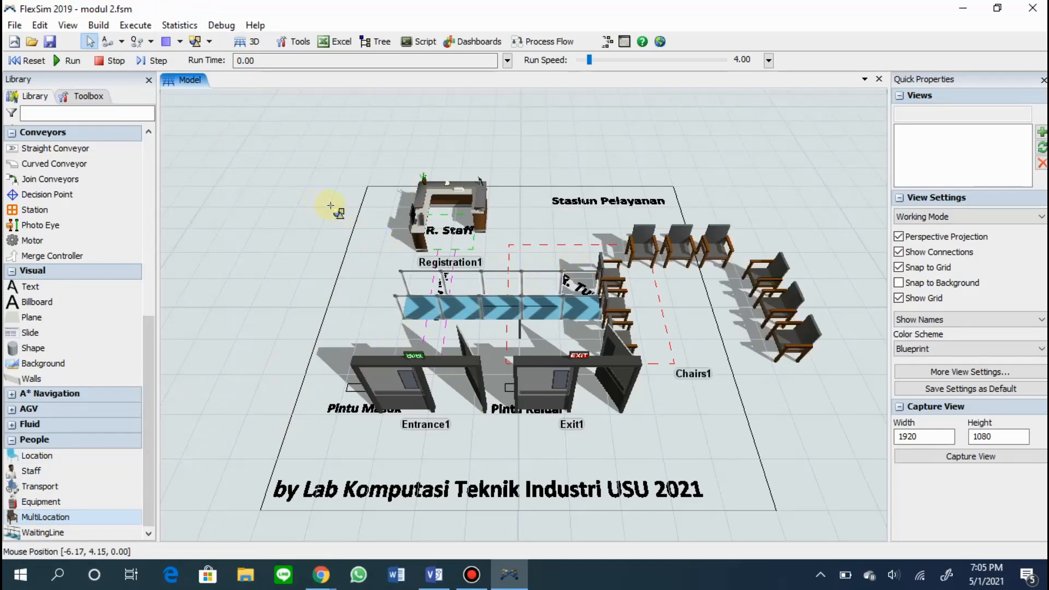
pyautogui.click(448, 213)
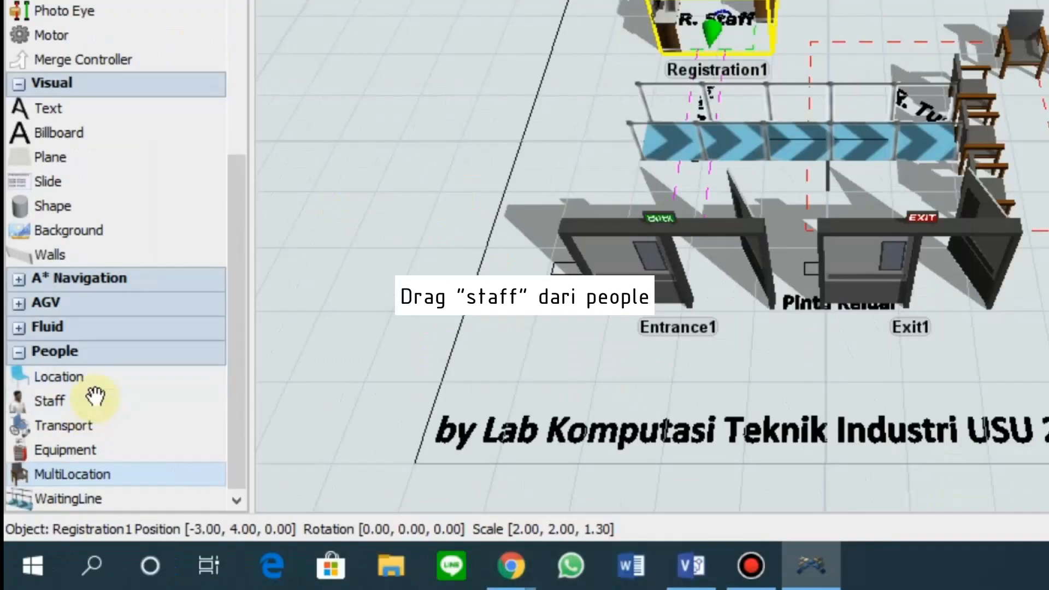
# Add one male and one female staff member beside the registration desk.
pyautogui.click(48, 470)
pyautogui.click(291, 394)
pyautogui.click(561, 13)
pyautogui.click(51, 400)
pyautogui.click(182, 512)
pyautogui.click(346, 266)
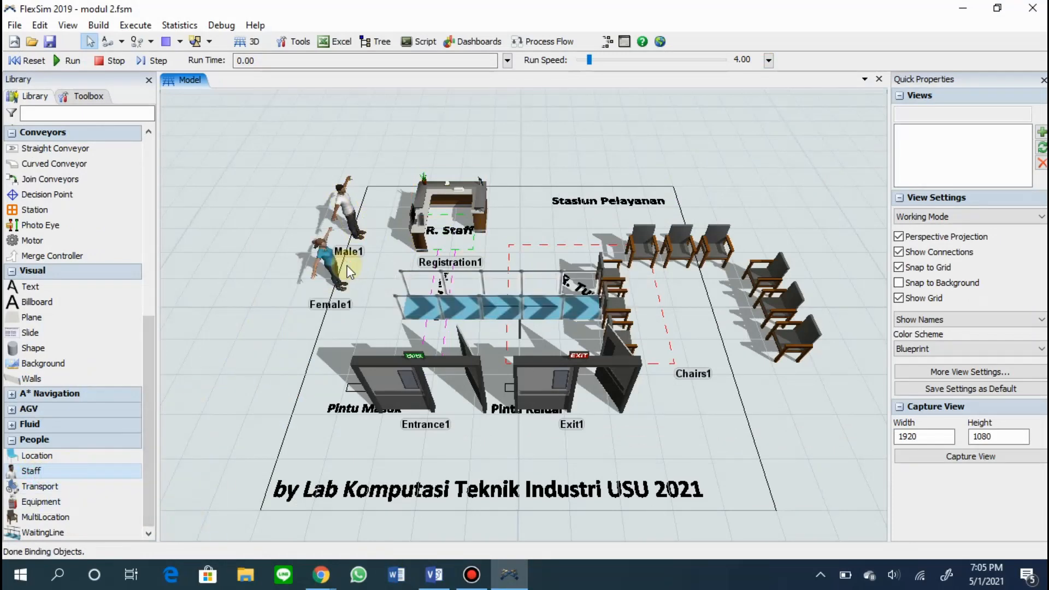
# Move the entrance and exit doors to line up with the Pintu Masuk and Pintu Keluar markings.
pyautogui.click(411, 393)
pyautogui.moveTo(397, 371); pyautogui.dragTo(371, 360)
pyautogui.moveTo(527, 386); pyautogui.dragTo(514, 375)
# Set the waiting line's Z rotation to 90 and move it onto the Jalur Antrian lane below the registration desk.
pyautogui.click(474, 303)
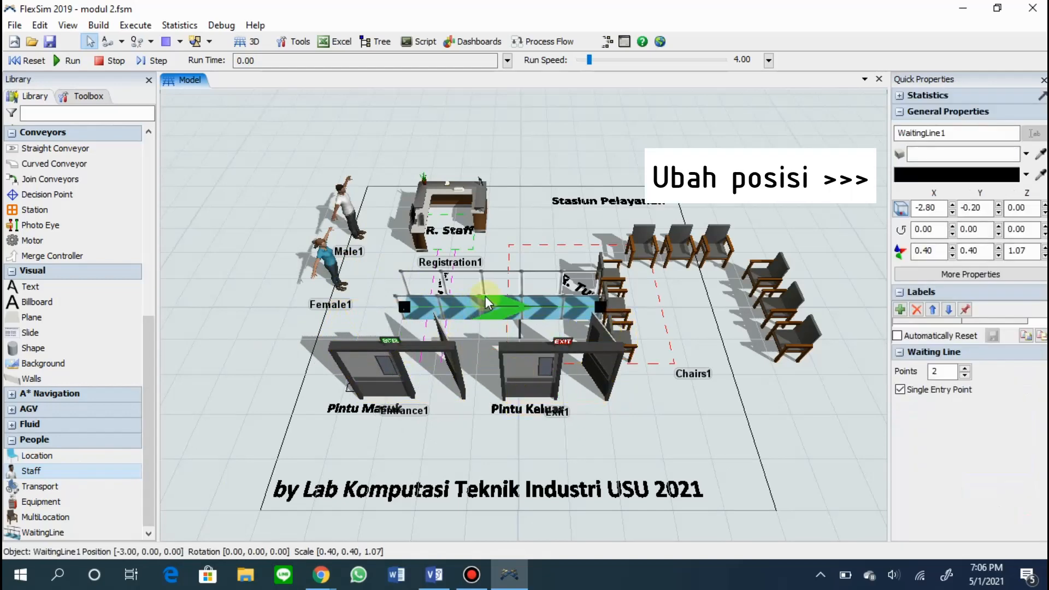
pyautogui.write('90')
pyautogui.press('Return')
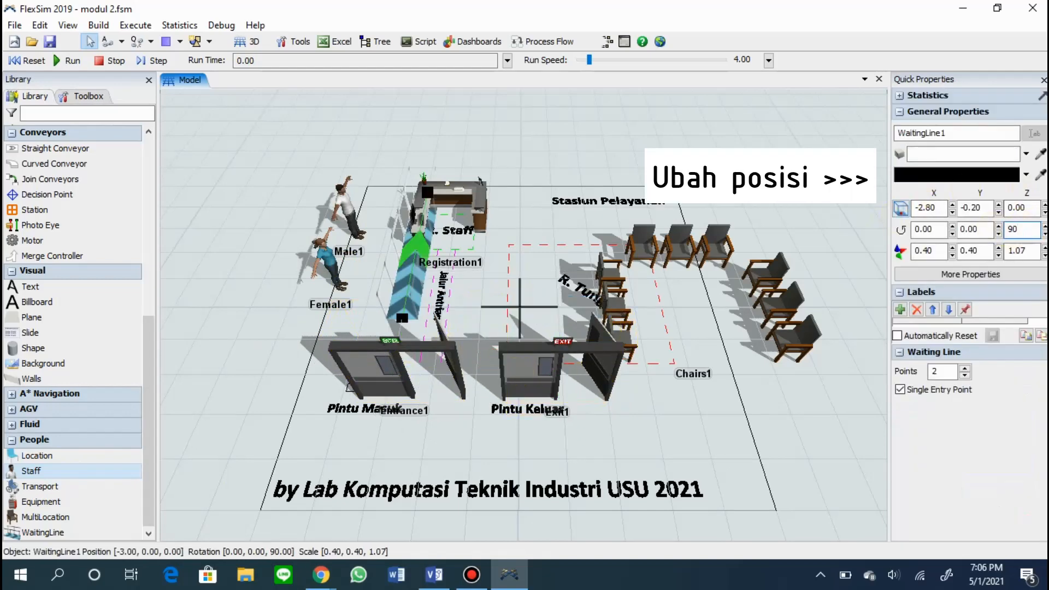
pyautogui.moveTo(405, 289); pyautogui.dragTo(427, 343)
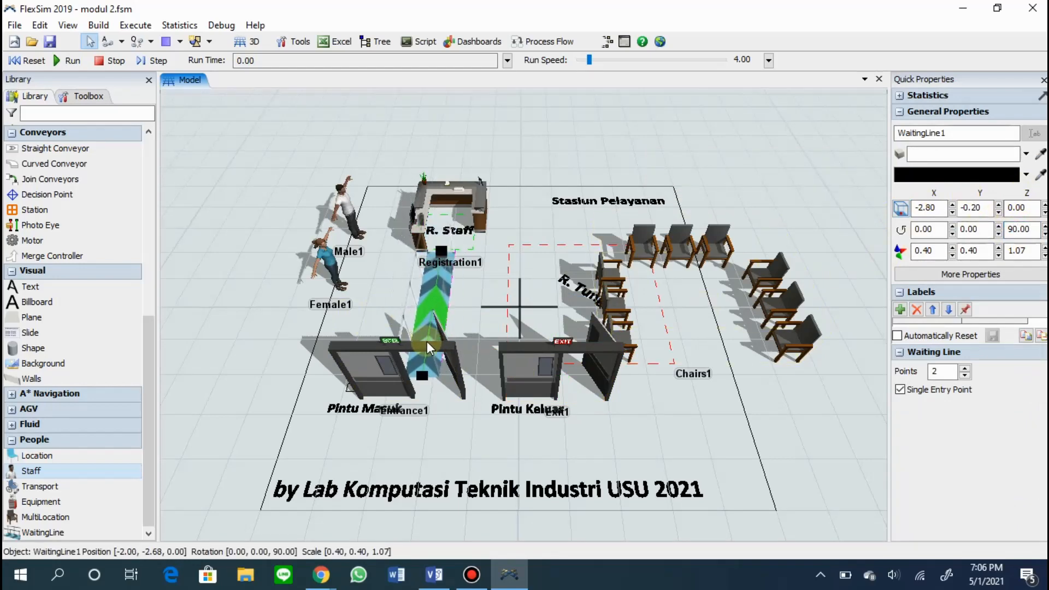
# Set the registration desk's Z rotation to 180.
pyautogui.click(499, 229)
pyautogui.click(471, 216)
pyautogui.click(1010, 229)
pyautogui.write('180')
pyautogui.press('Return')
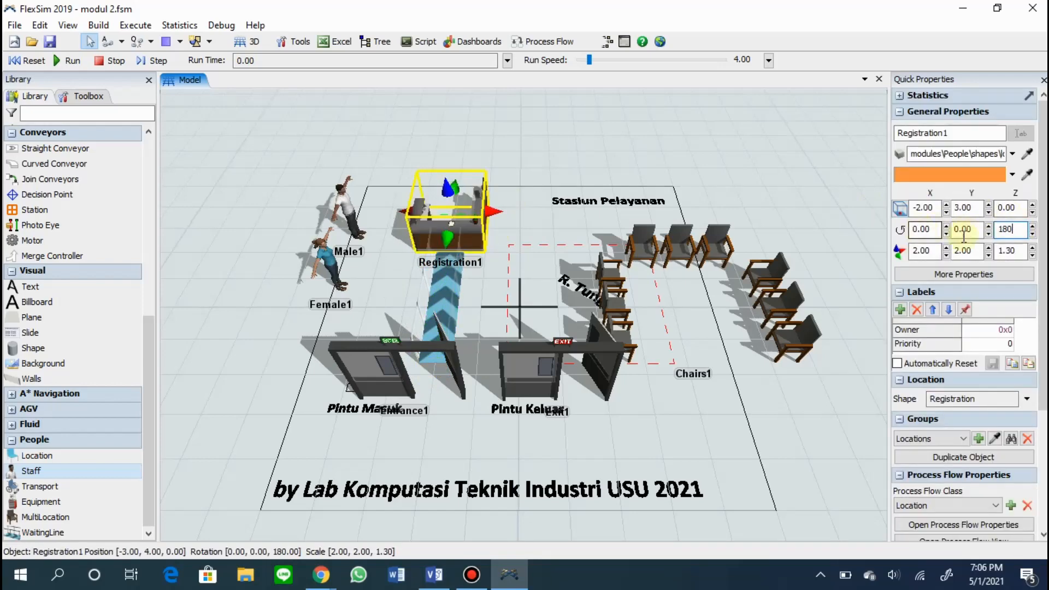
pyautogui.click(502, 232)
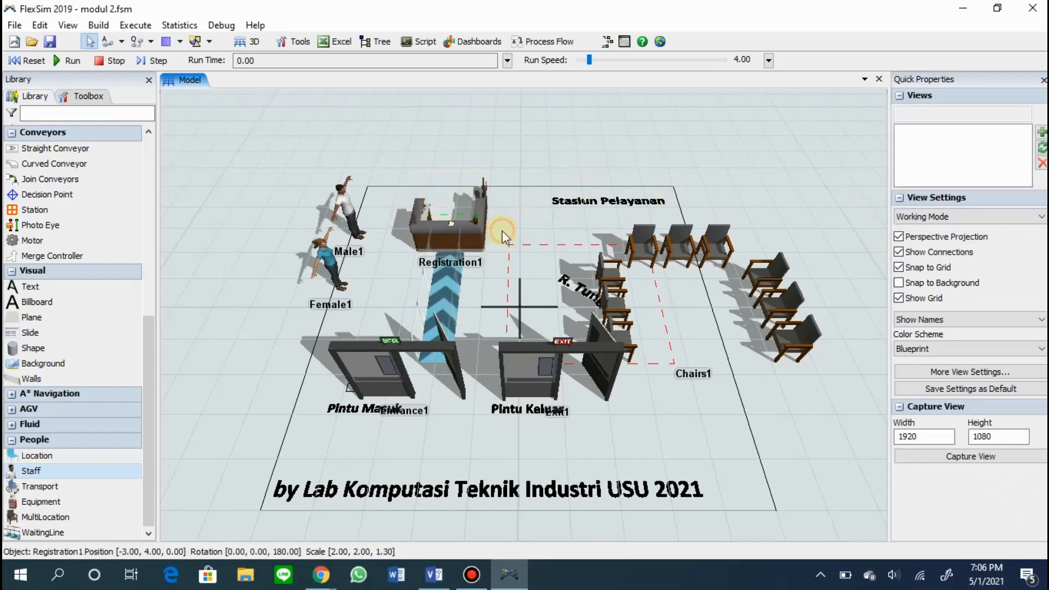
# Rotate both staff members about the Z axis to face the front of the layout, with the female at 270.
pyautogui.scroll(3, 502, 232)
pyautogui.click(292, 199)
pyautogui.click(1025, 229)
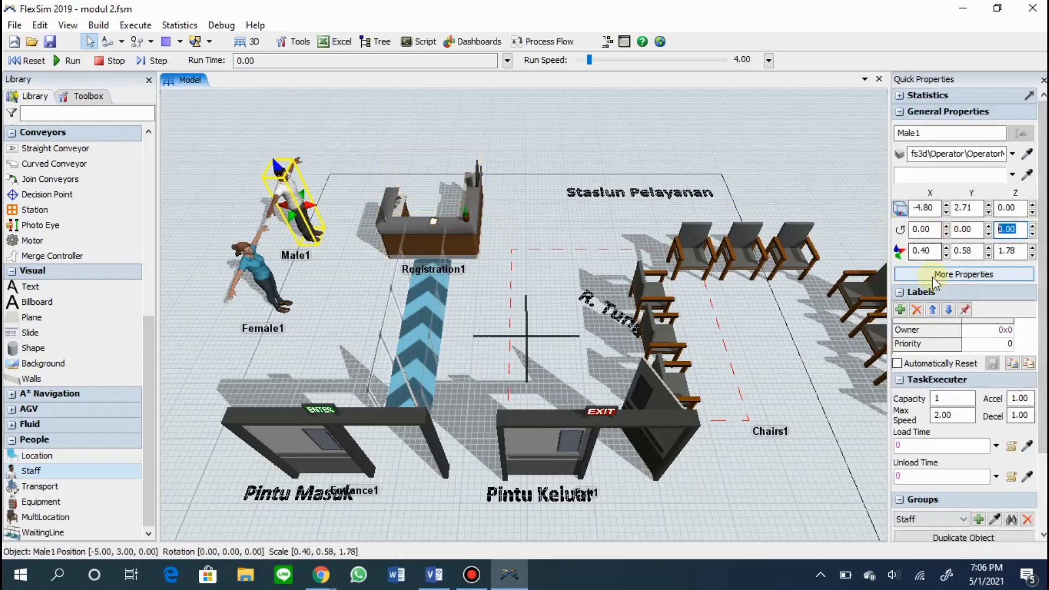
pyautogui.write('28')
pyautogui.press('Return')
pyautogui.click(257, 271)
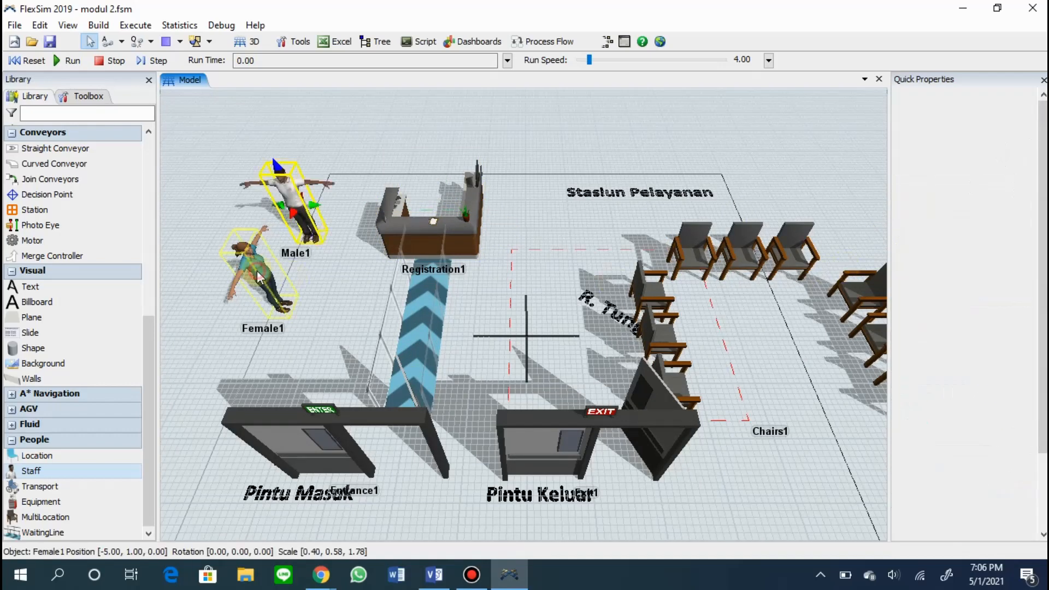
pyautogui.write('270')
pyautogui.press('Return')
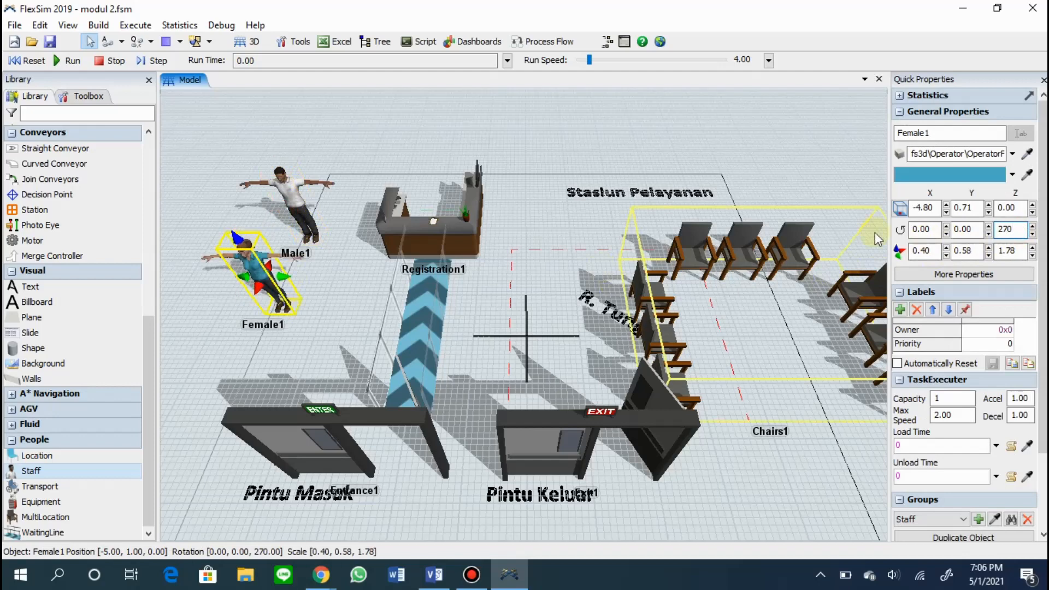
# Resize the registration desk to about 2.75 wide and 1.6 high, and position both staff members behind its counter.
pyautogui.click(485, 202)
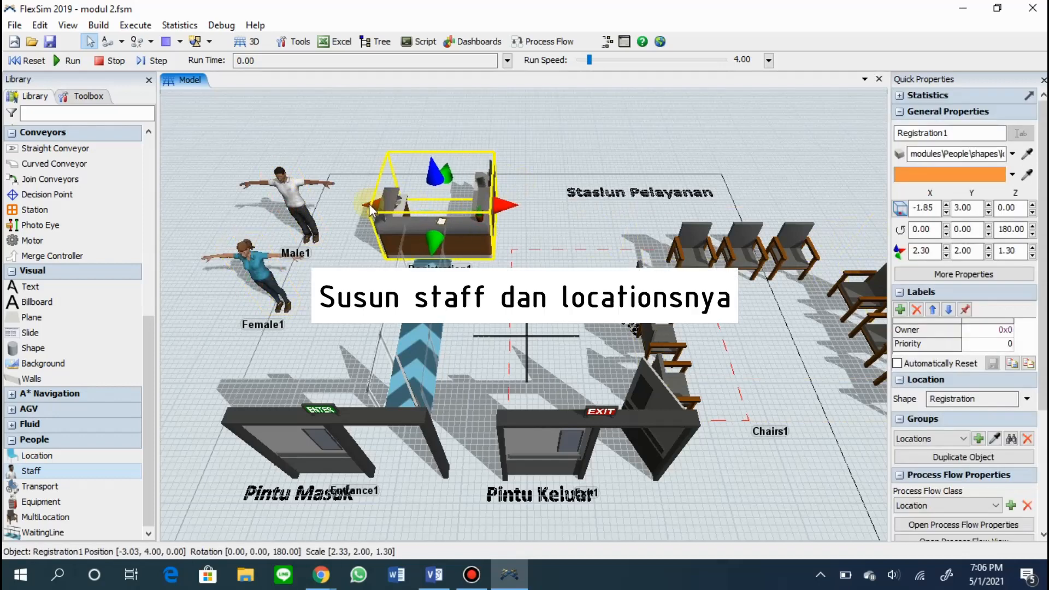
pyautogui.moveTo(257, 270); pyautogui.dragTo(448, 191)
pyautogui.moveTo(300, 205); pyautogui.dragTo(427, 181)
pyautogui.click(428, 182)
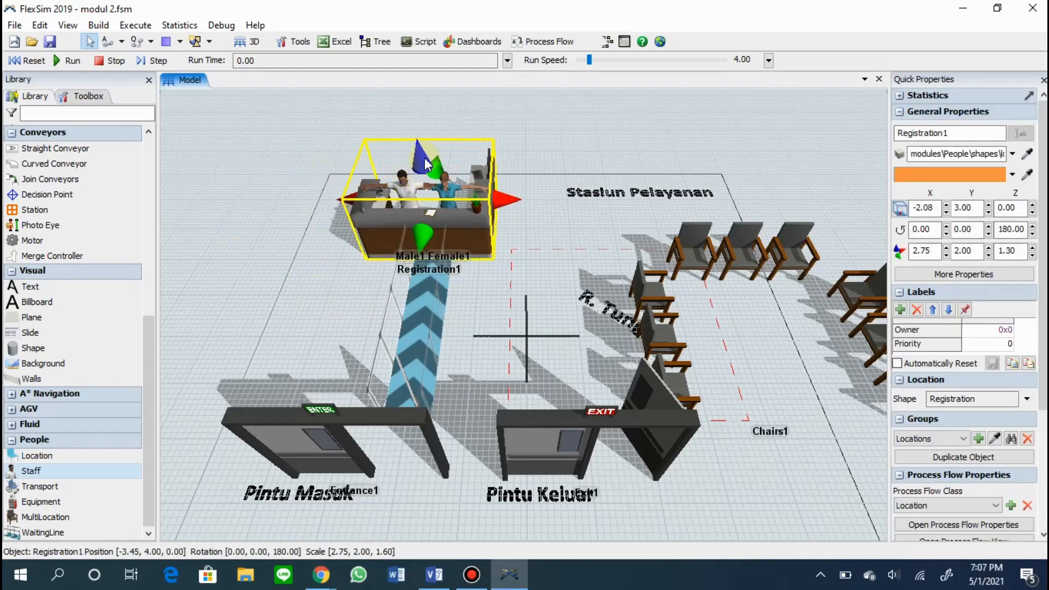
# Move the chairs group into the R. Tunggu waiting area, at about X -0.36, Y 2.30.
pyautogui.click(480, 329)
pyautogui.click(655, 326)
pyautogui.click(692, 306)
pyautogui.moveTo(590, 290); pyautogui.dragTo(487, 268)
pyautogui.click(628, 248)
pyautogui.moveTo(620, 247); pyautogui.dragTo(512, 238)
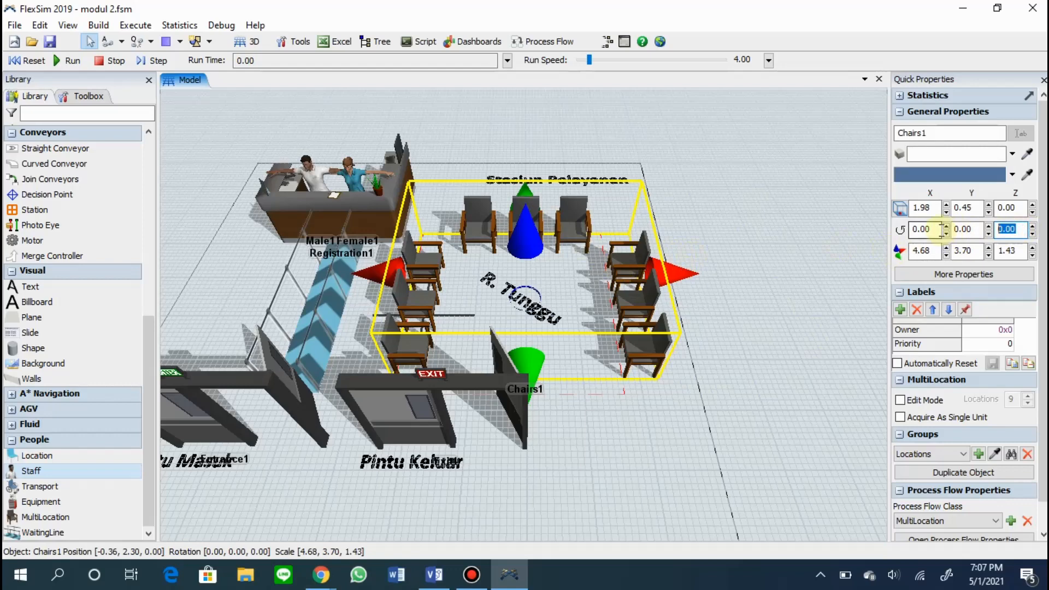
# Set the Z rotation of the chairs group to 270.
pyautogui.press('Return')
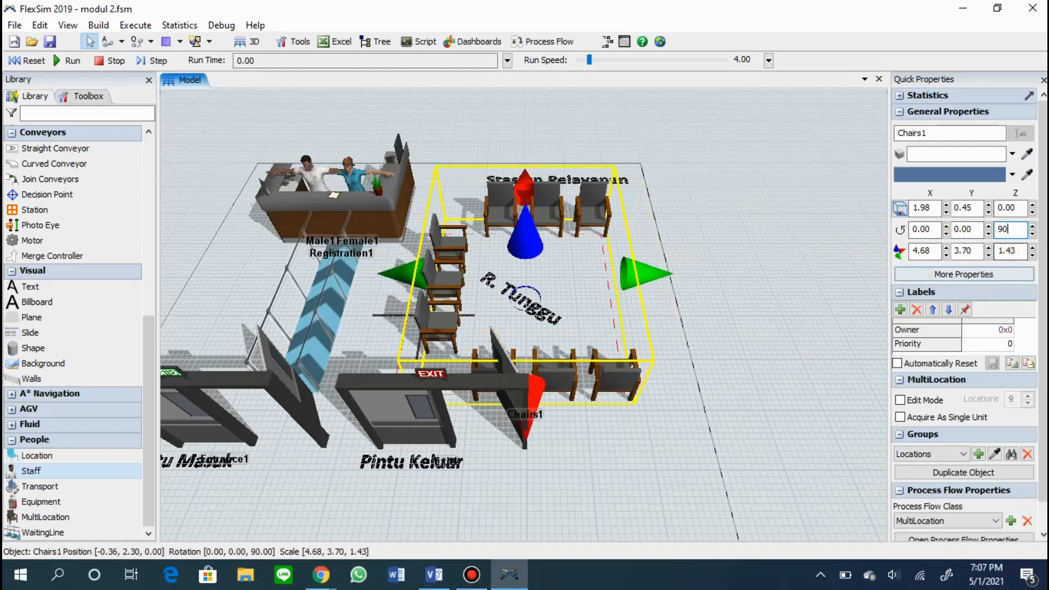
pyautogui.write('270')
pyautogui.press('Return')
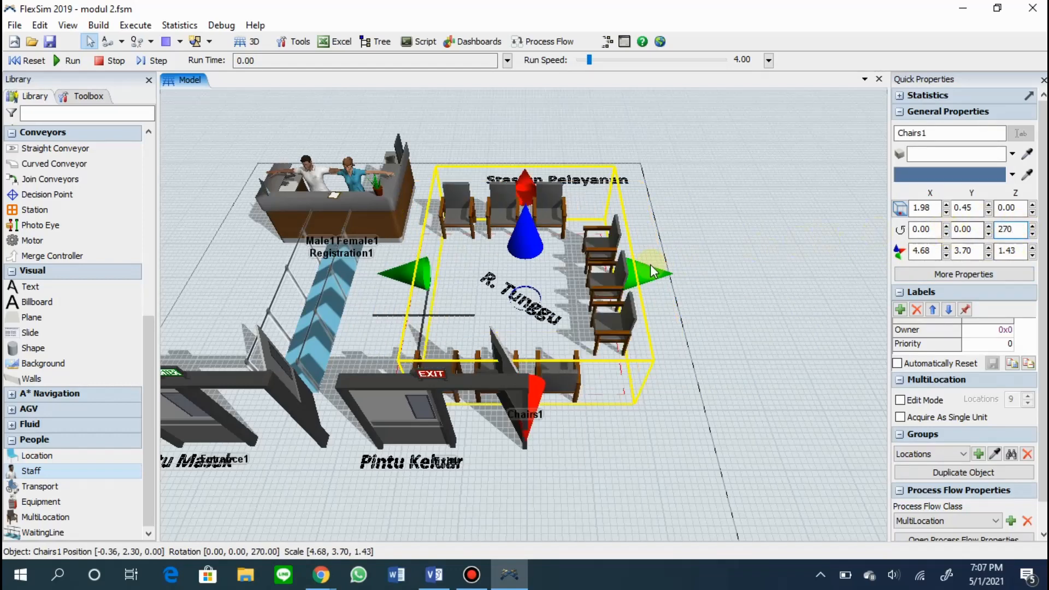
pyautogui.click(744, 281)
pyautogui.click(625, 328)
pyautogui.click(723, 354)
pyautogui.moveTo(649, 412); pyautogui.dragTo(749, 400)
# Add the registration desk to a new location group and name the group Meja Regis.
pyautogui.click(455, 192)
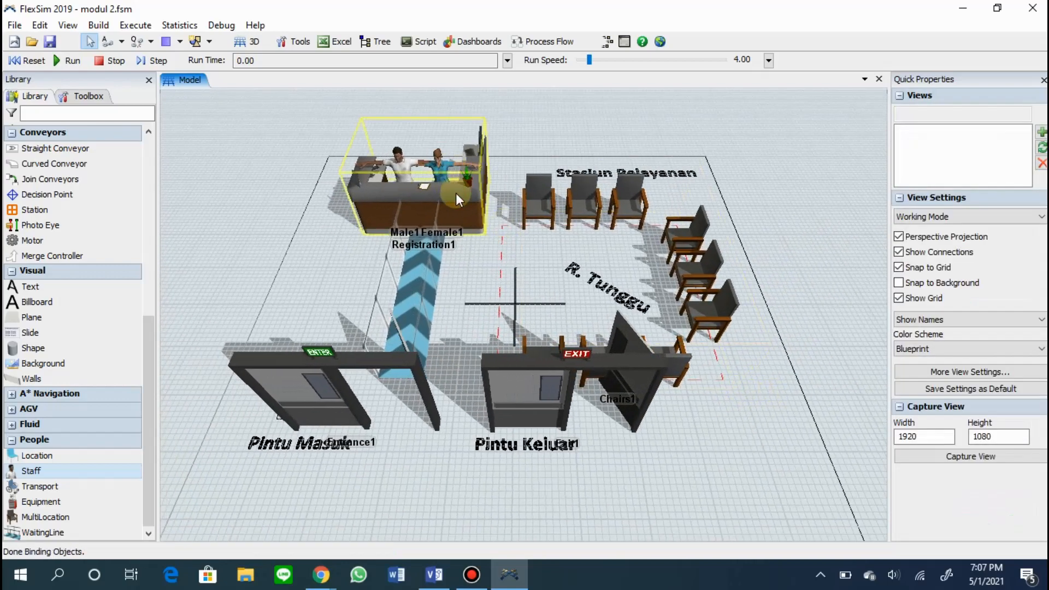
pyautogui.click(979, 438)
pyautogui.moveTo(960, 457)
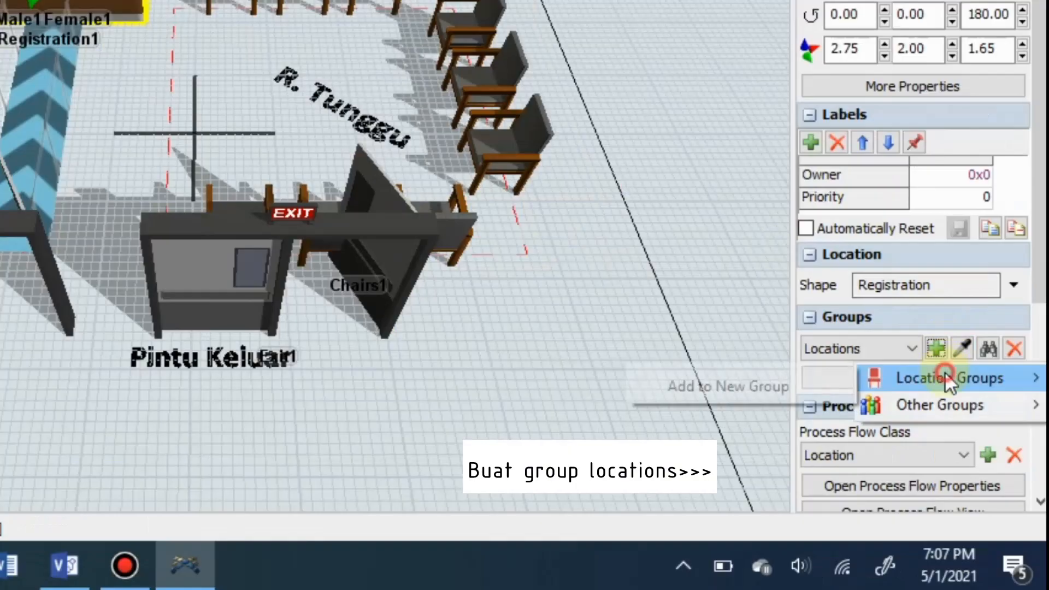
pyautogui.click(858, 469)
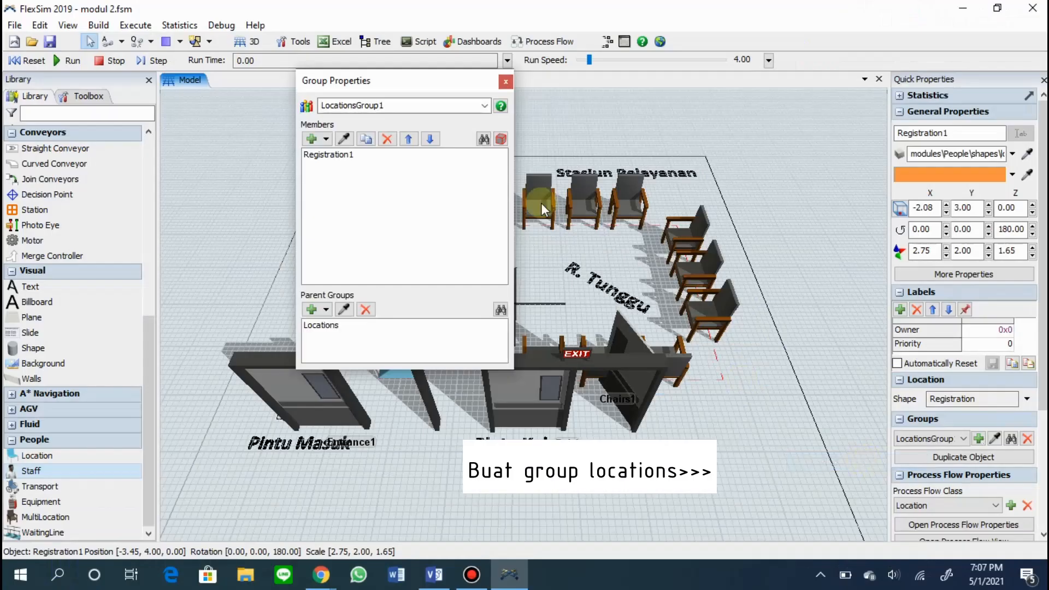
pyautogui.doubleClick(413, 105)
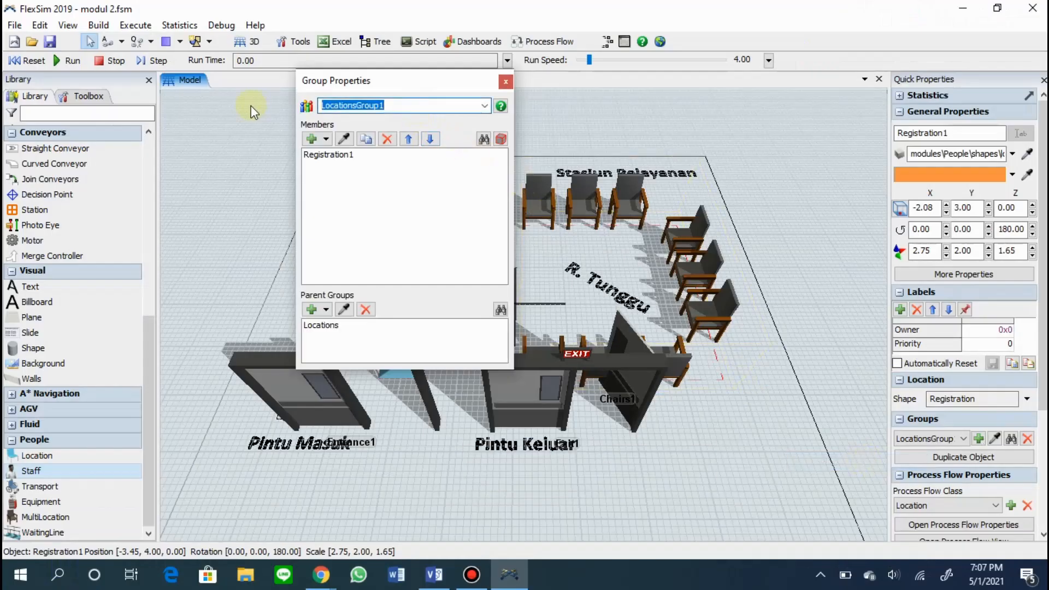
pyautogui.write('Meja Regis')
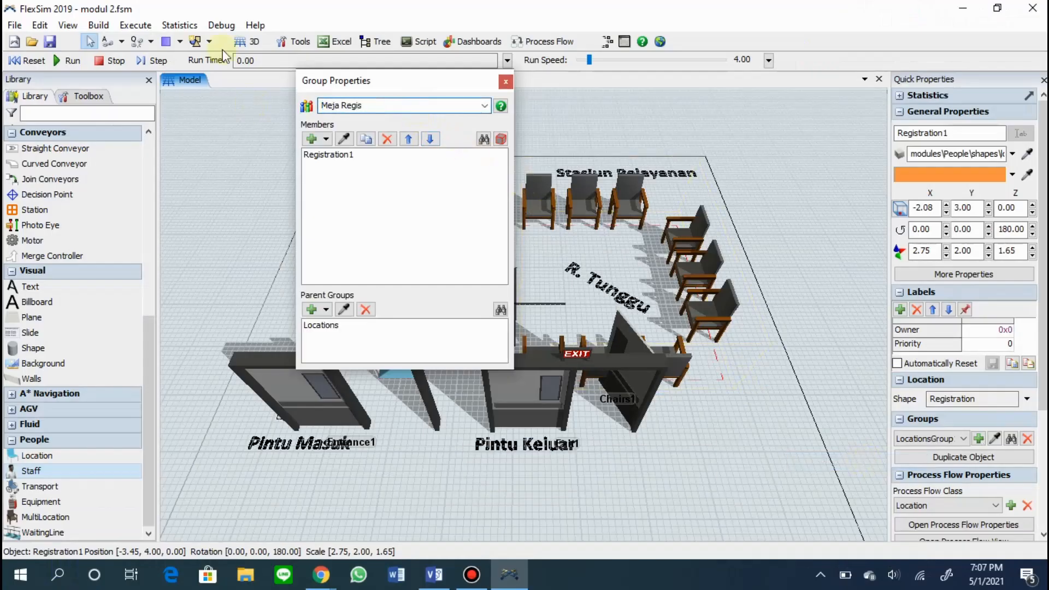
pyautogui.click(505, 82)
pyautogui.click(484, 246)
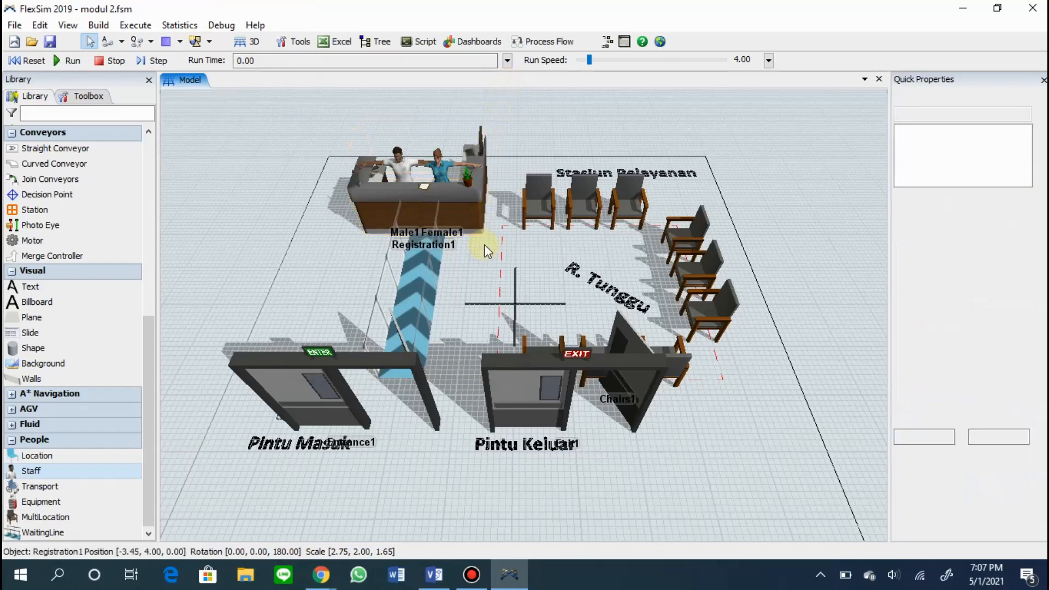
# Add the waiting chairs to a new location group and name the group Ruang Tunggu.
pyautogui.click(596, 215)
pyautogui.click(979, 454)
pyautogui.moveTo(989, 476)
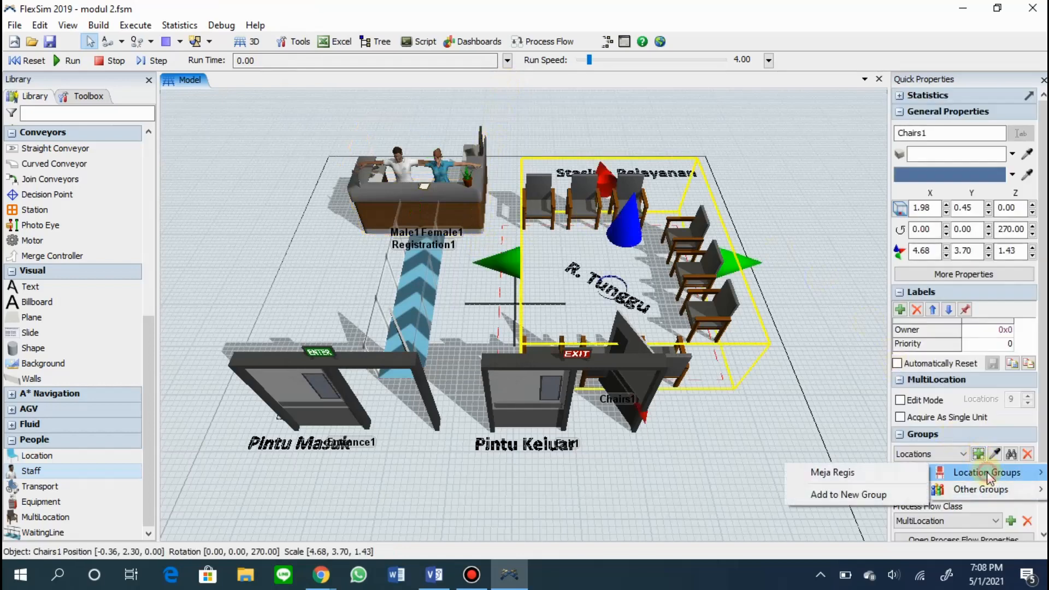
pyautogui.click(884, 490)
pyautogui.write('Ruang Tunggu')
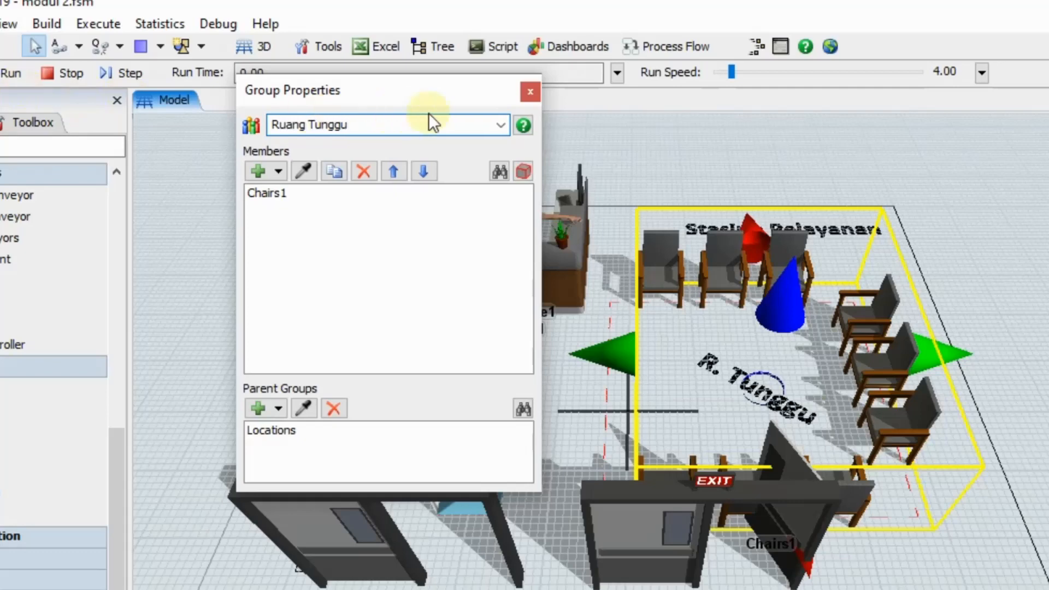
pyautogui.click(529, 91)
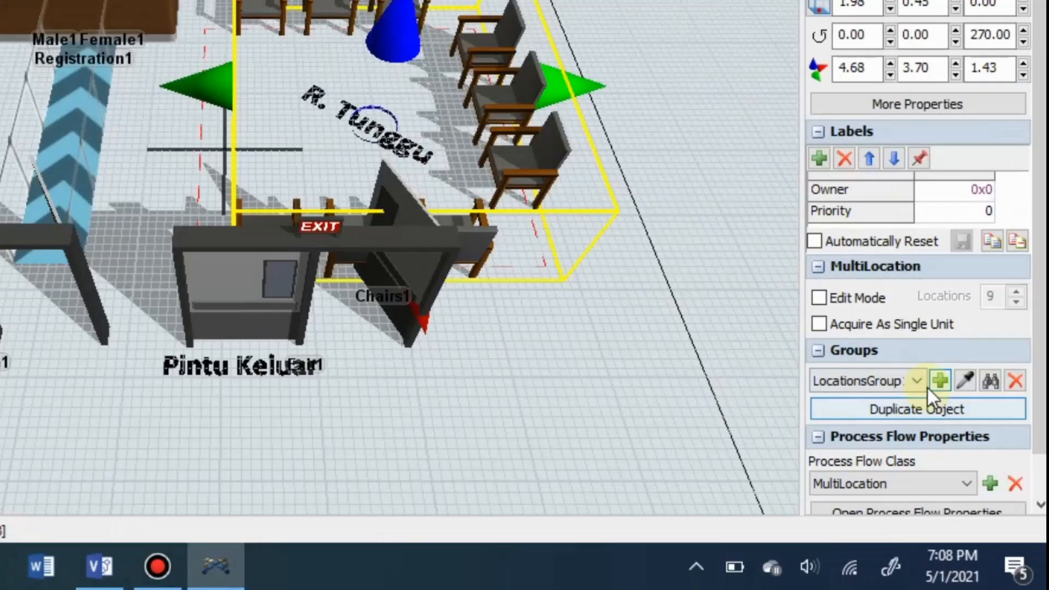
# Check the group assignments of the registration desk and the waiting chairs.
pyautogui.click(934, 380)
pyautogui.moveTo(885, 405)
pyautogui.click(831, 414)
pyautogui.click(437, 210)
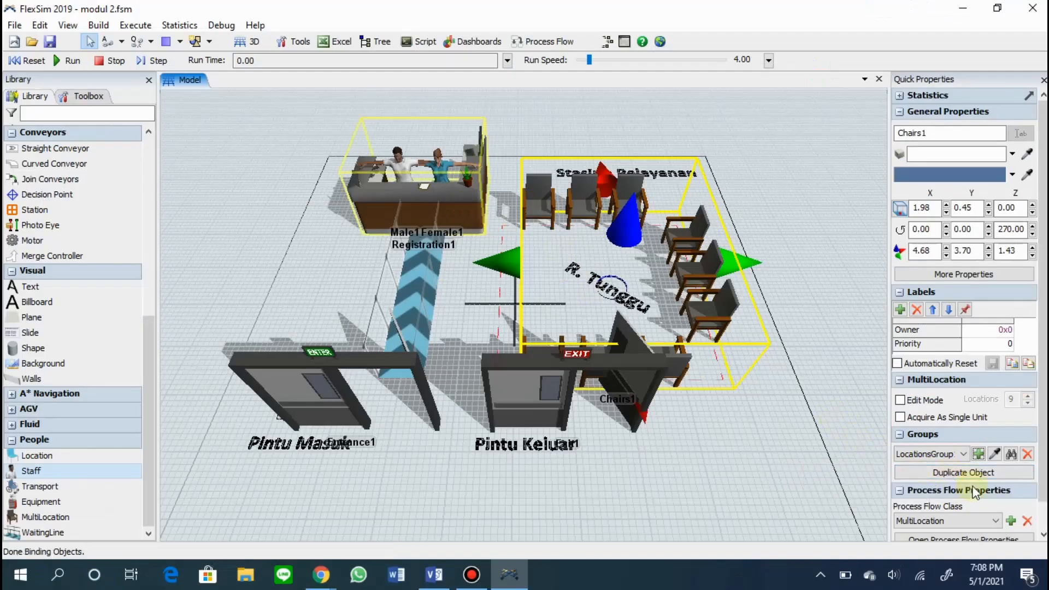
pyautogui.scroll(-3, 988, 498)
pyautogui.click(710, 312)
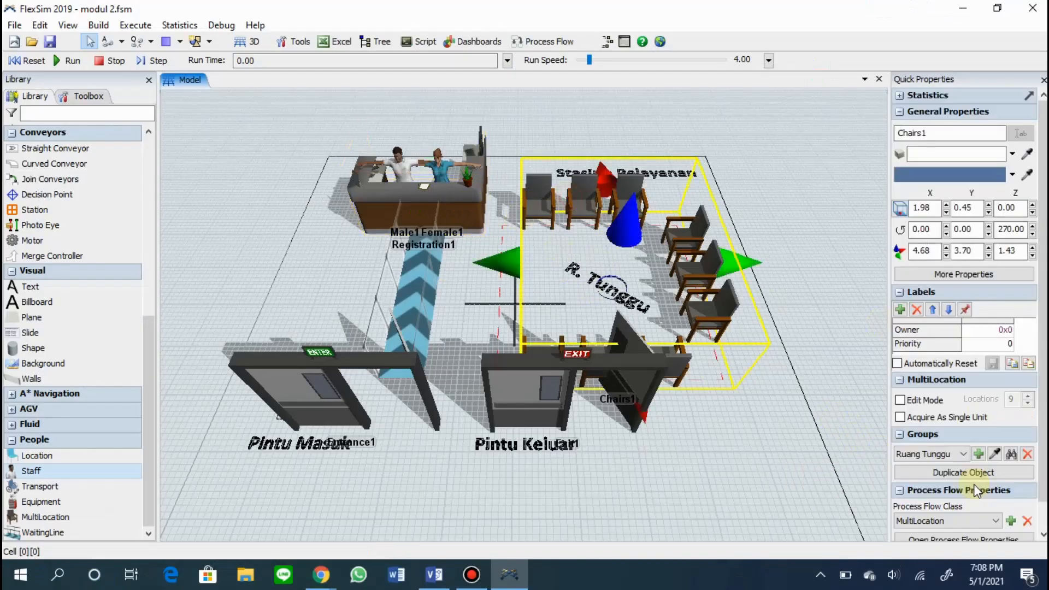
# Add the female staff member to a new staff group and name the group Staff Layanan.
pyautogui.click(442, 163)
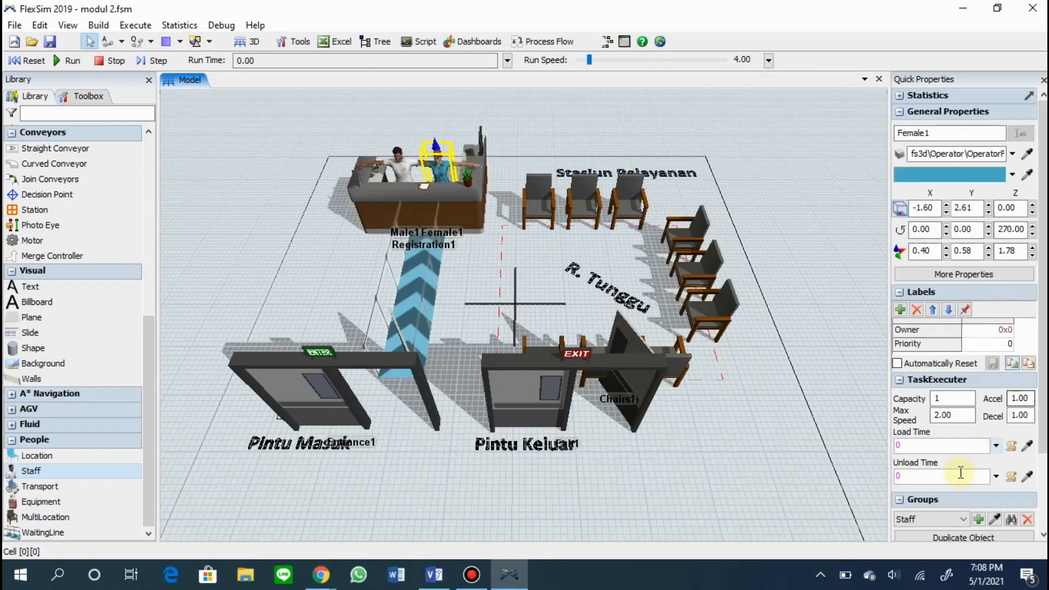
pyautogui.scroll(-2, 978, 445)
pyautogui.click(978, 427)
pyautogui.moveTo(991, 446)
pyautogui.click(904, 452)
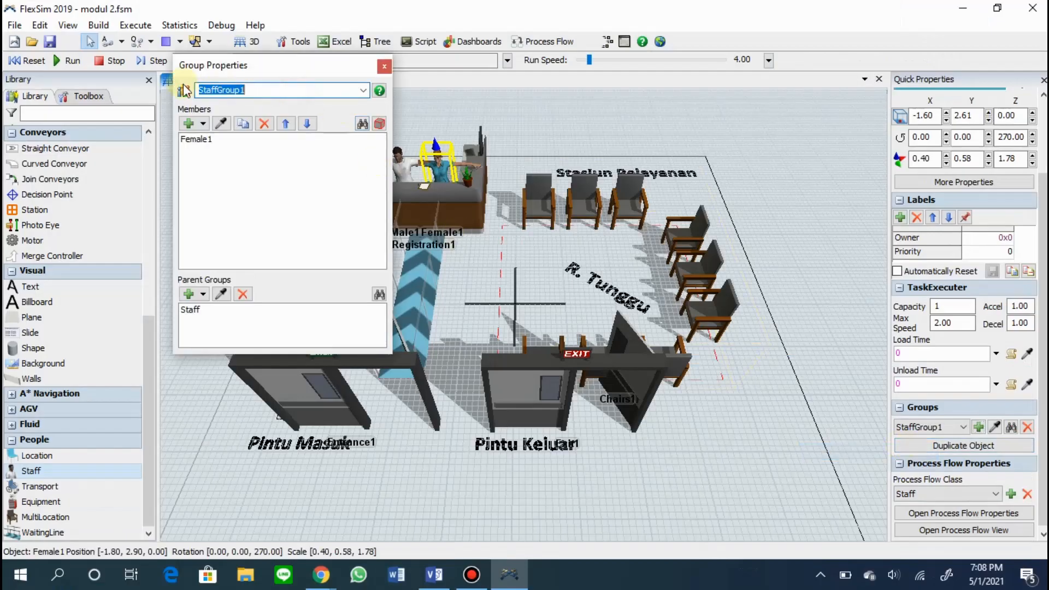
pyautogui.write('Staff Layanan')
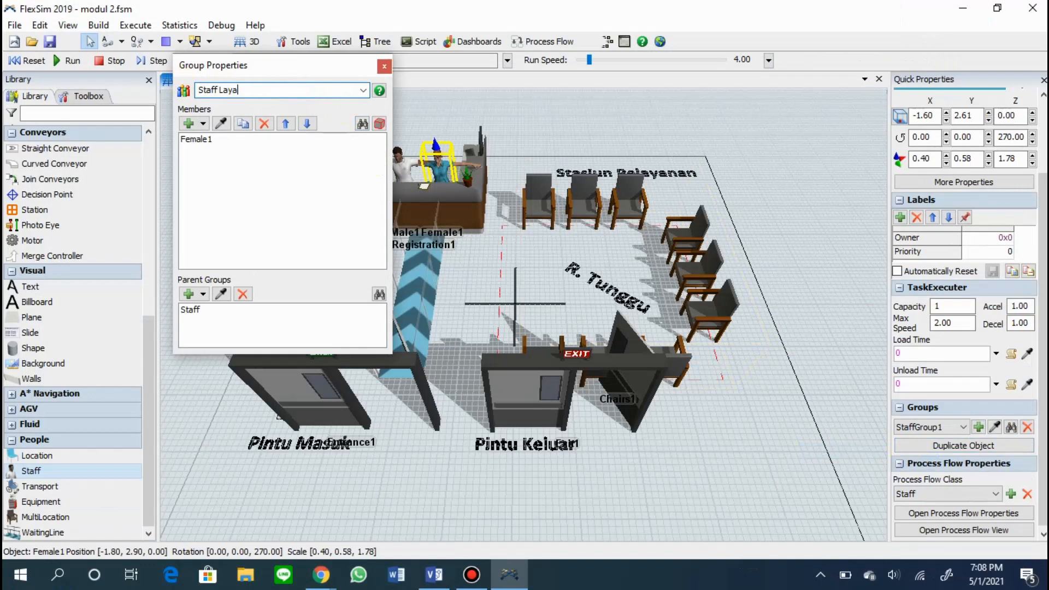
pyautogui.click(384, 66)
# Add the male staff member to the Staff Layanan group.
pyautogui.click(406, 160)
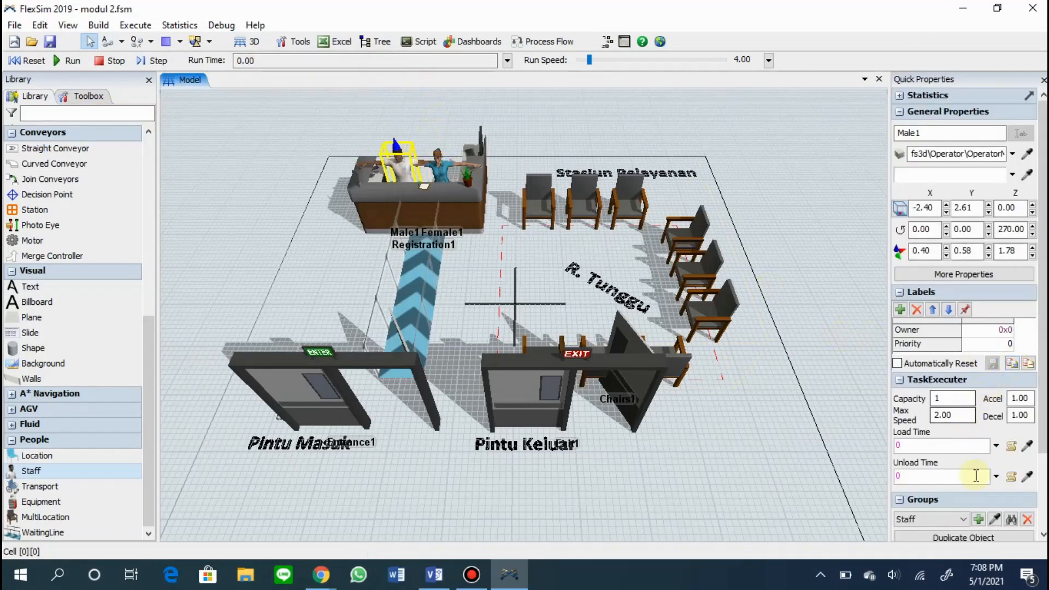
pyautogui.click(978, 519)
pyautogui.moveTo(991, 500)
pyautogui.click(920, 497)
pyautogui.click(757, 445)
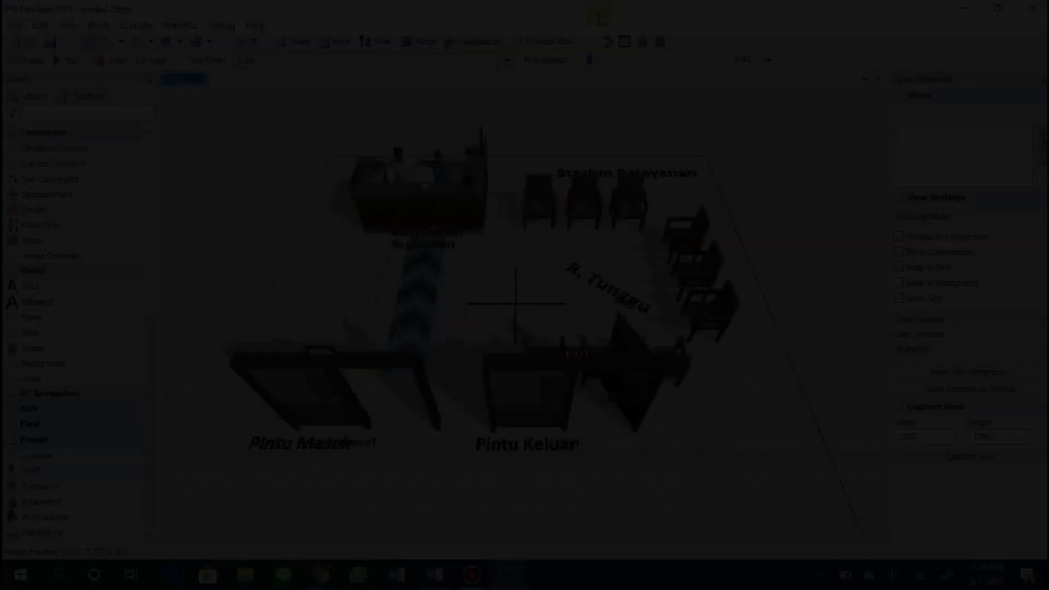
# Rename the entrance door as pintu masuk and the exit door as pintu keluar.
pyautogui.click(334, 389)
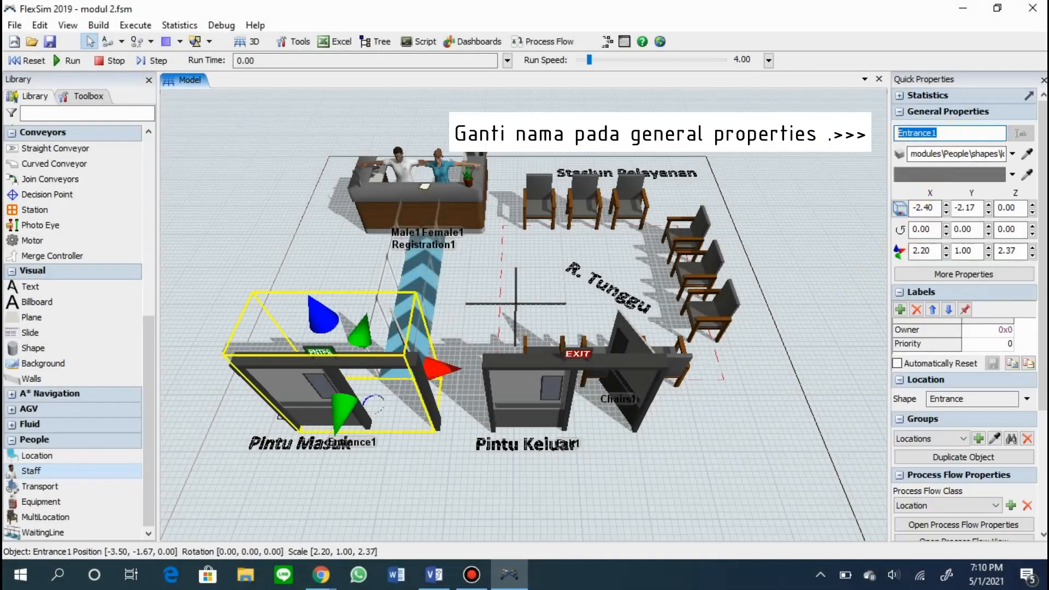
pyautogui.click(591, 427)
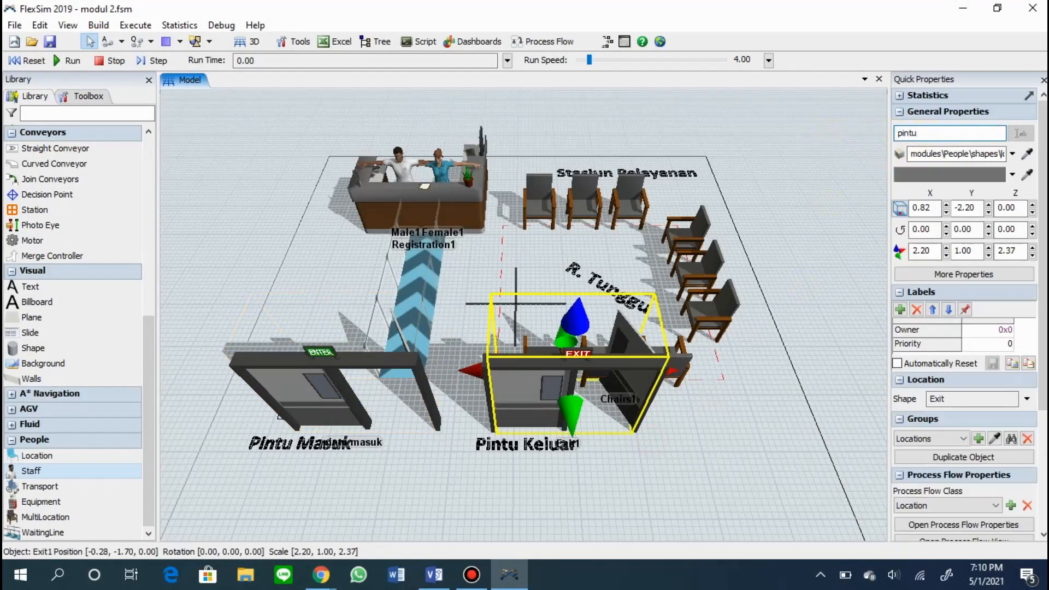
pyautogui.click(726, 163)
# Rename the waiting line as jalur antrian.
pyautogui.click(417, 310)
pyautogui.click(964, 132)
pyautogui.hotkey('ctrl', 'a')
pyautogui.write('jal')
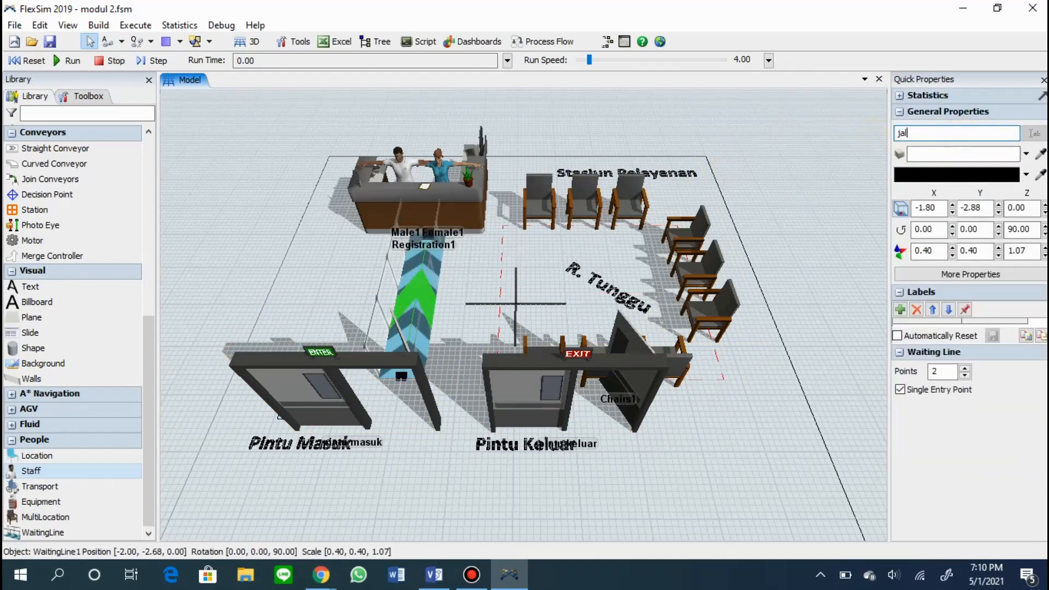
pyautogui.write('ur antrian')
pyautogui.click(689, 310)
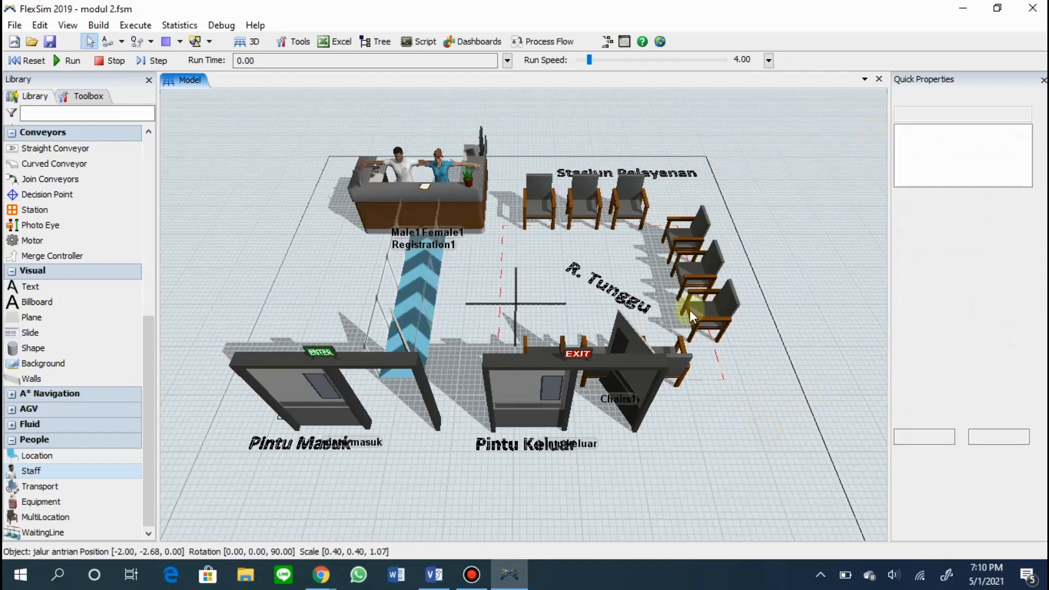
# Rename the chairs group as kursi tunggu.
pyautogui.click(699, 290)
pyautogui.click(935, 137)
pyautogui.hotkey('ctrl', 'a')
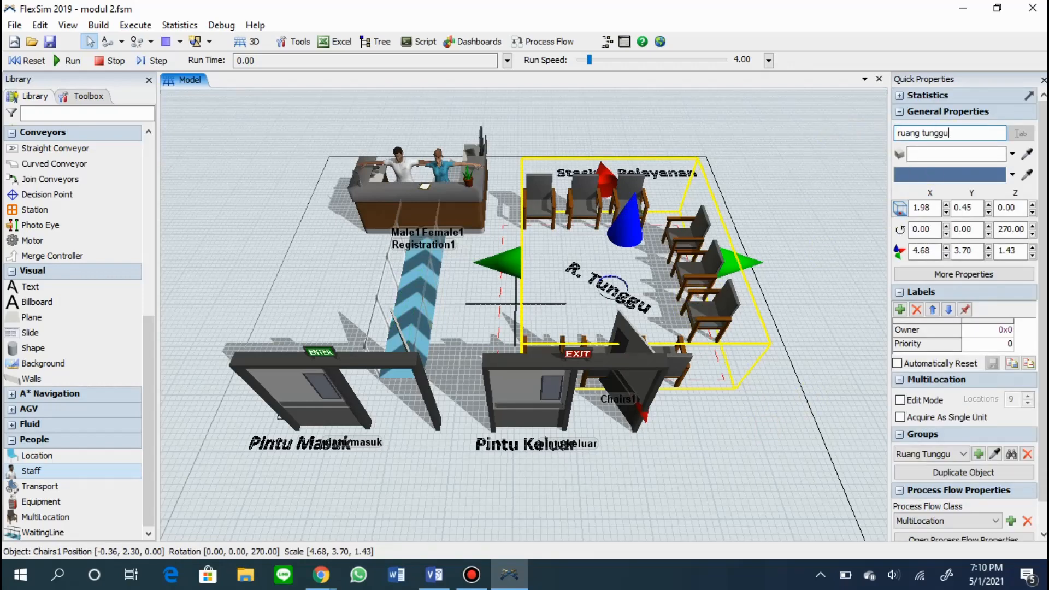
pyautogui.hotkey('ctrl', 'Left')
pyautogui.hotkey('ctrl', 'shift', 'Left')
pyautogui.write('kursi')
pyautogui.click(832, 208)
# Rename the registration desk as meja registrasi.
pyautogui.click(457, 197)
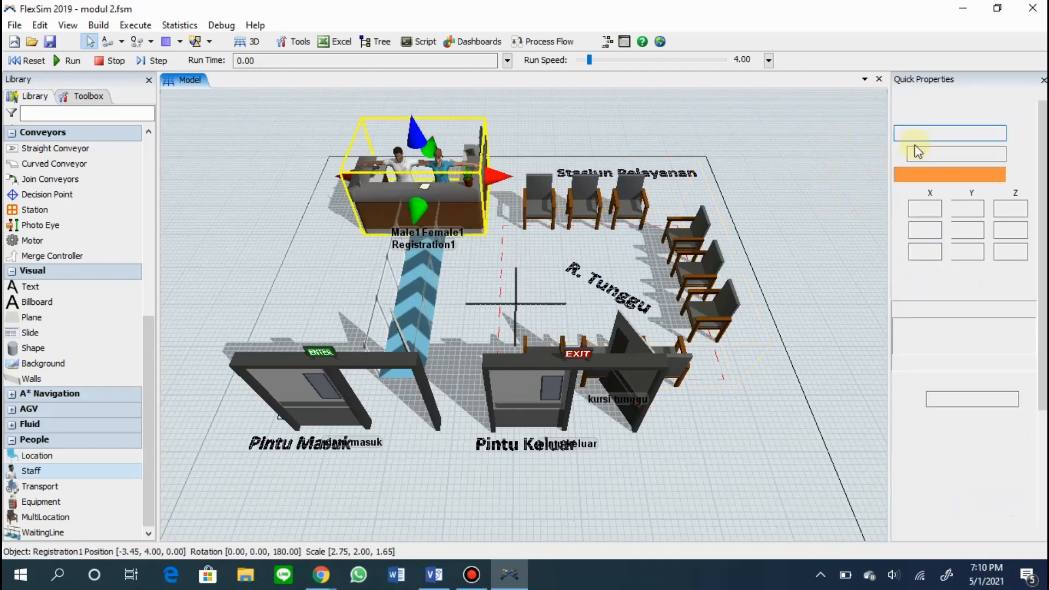
pyautogui.moveTo(965, 131); pyautogui.dragTo(854, 128)
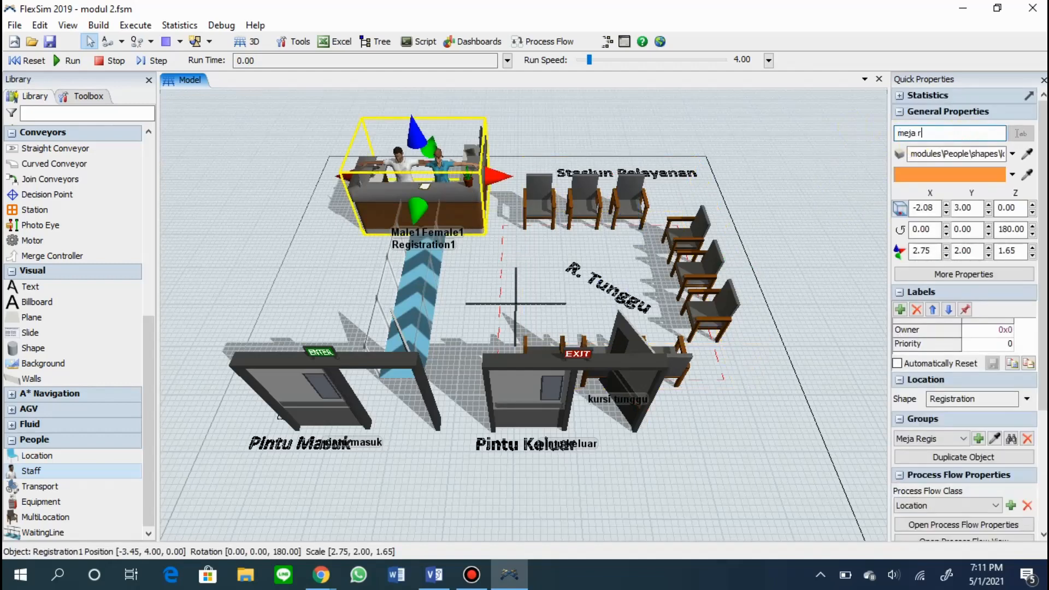
pyautogui.click(810, 249)
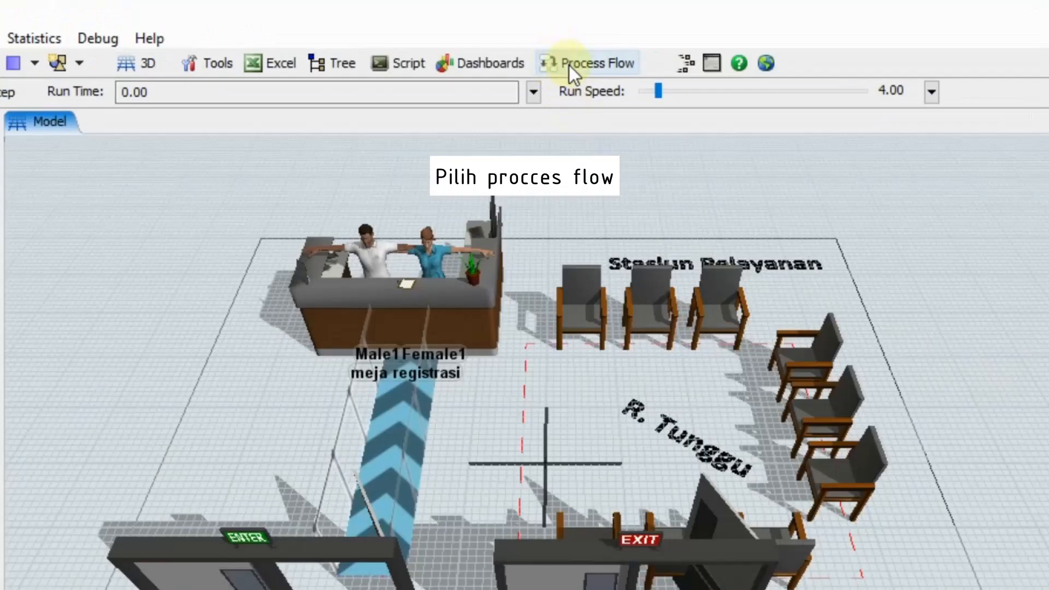
# Create a general process flow and place an Inter-Arrival Source in it.
pyautogui.click(543, 42)
pyautogui.click(563, 59)
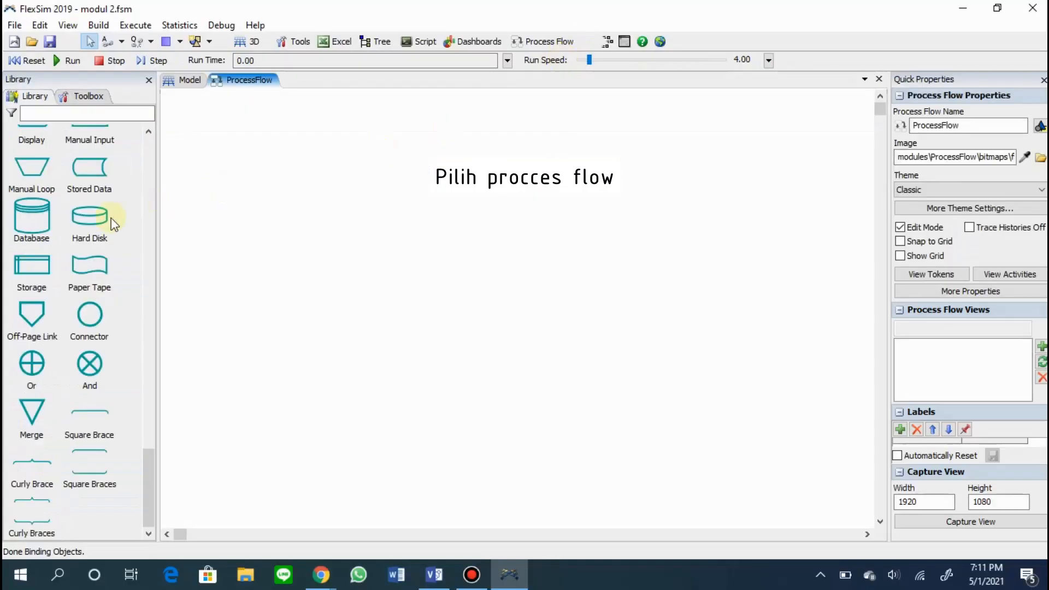
pyautogui.scroll(6, 94, 263)
pyautogui.scroll(20, 86, 263)
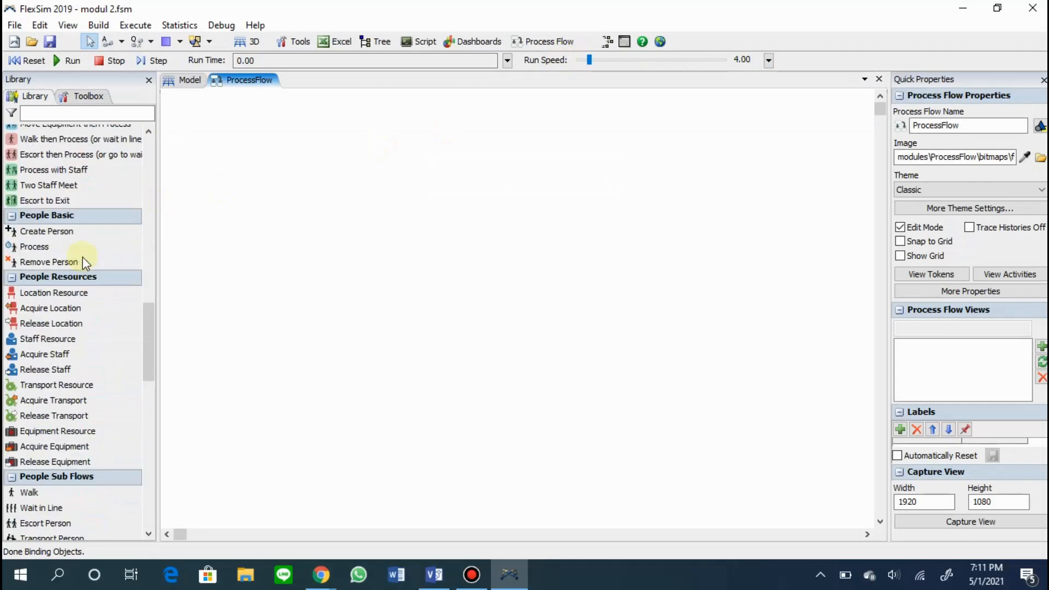
pyautogui.moveTo(93, 145); pyautogui.dragTo(457, 203)
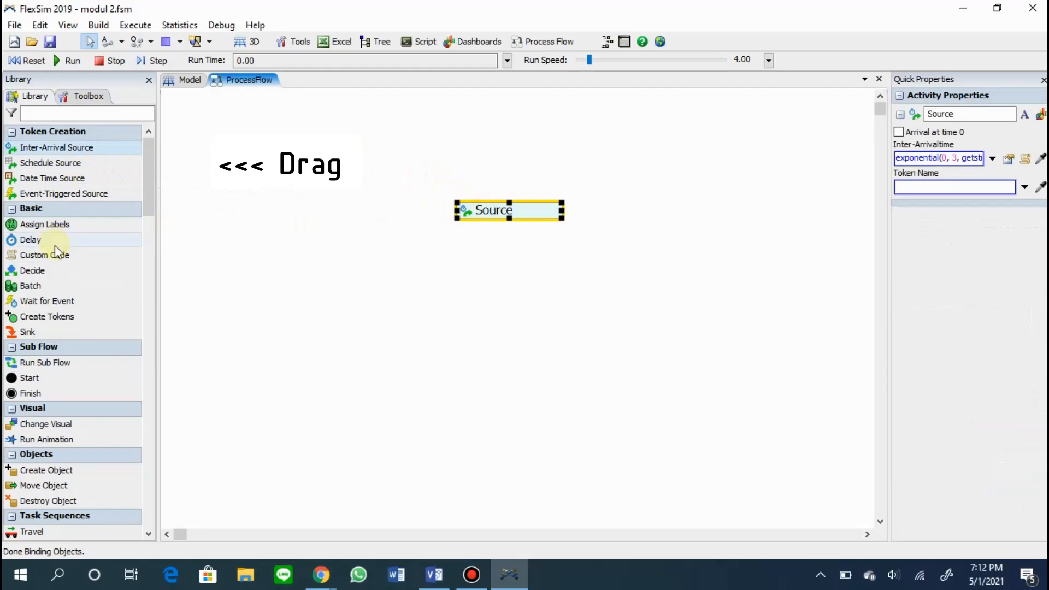
# Add Create Person and Sink activities and attach them in that order beneath the source as one block.
pyautogui.scroll(-15, 54, 243)
pyautogui.scroll(-7, 55, 270)
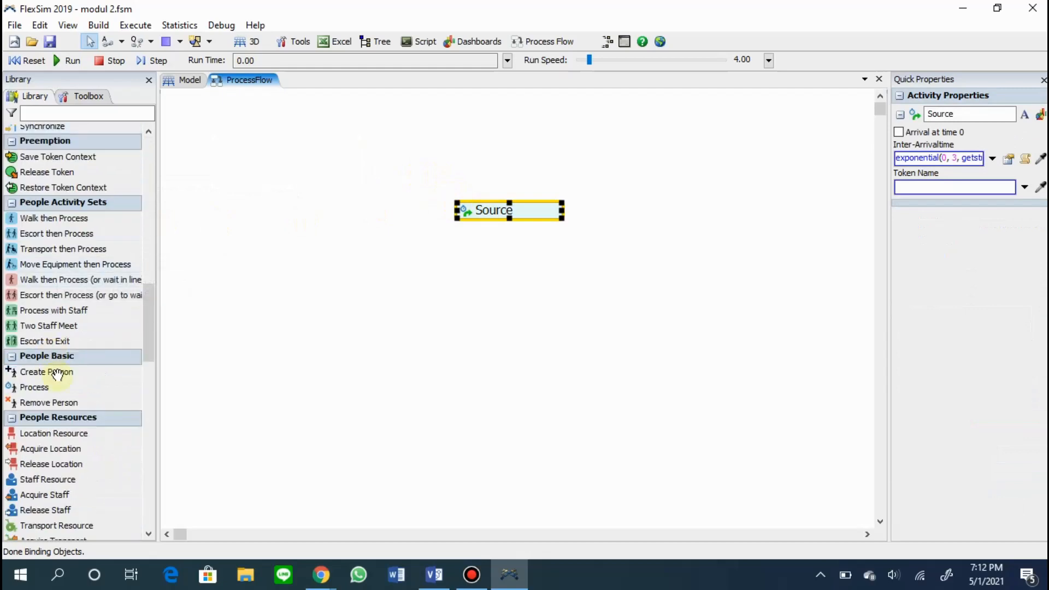
pyautogui.moveTo(54, 371); pyautogui.dragTo(458, 235)
pyautogui.scroll(15, 110, 235)
pyautogui.moveTo(44, 295); pyautogui.dragTo(351, 298)
pyautogui.moveTo(461, 263); pyautogui.dragTo(489, 233)
pyautogui.click(488, 270)
pyautogui.moveTo(488, 271); pyautogui.dragTo(486, 244)
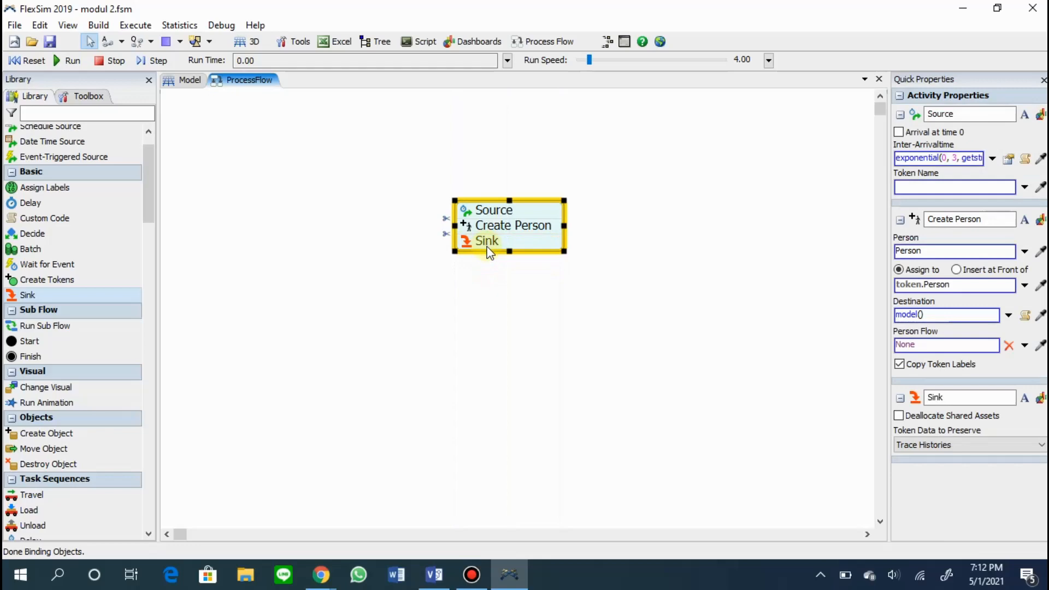
# Rename the inter-arrival source activity as "Source: kedatangan".
pyautogui.click(978, 116)
pyautogui.write(': kedatangan')
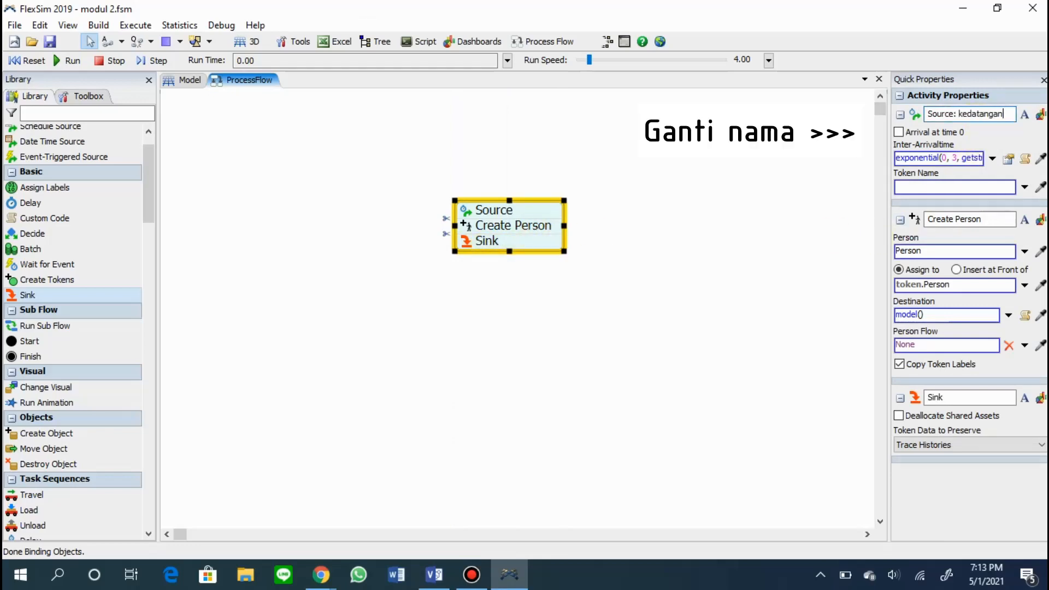
pyautogui.click(705, 262)
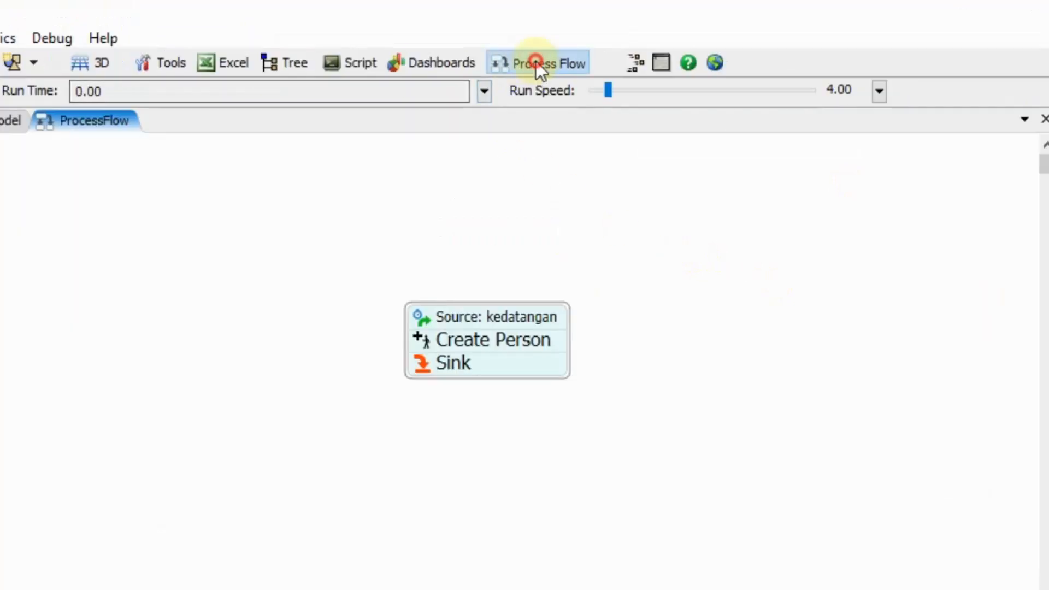
# Create the Arrivals and Person Flow process flows, and place a Schedule Source in Person Flow.
pyautogui.click(546, 42)
pyautogui.click(611, 221)
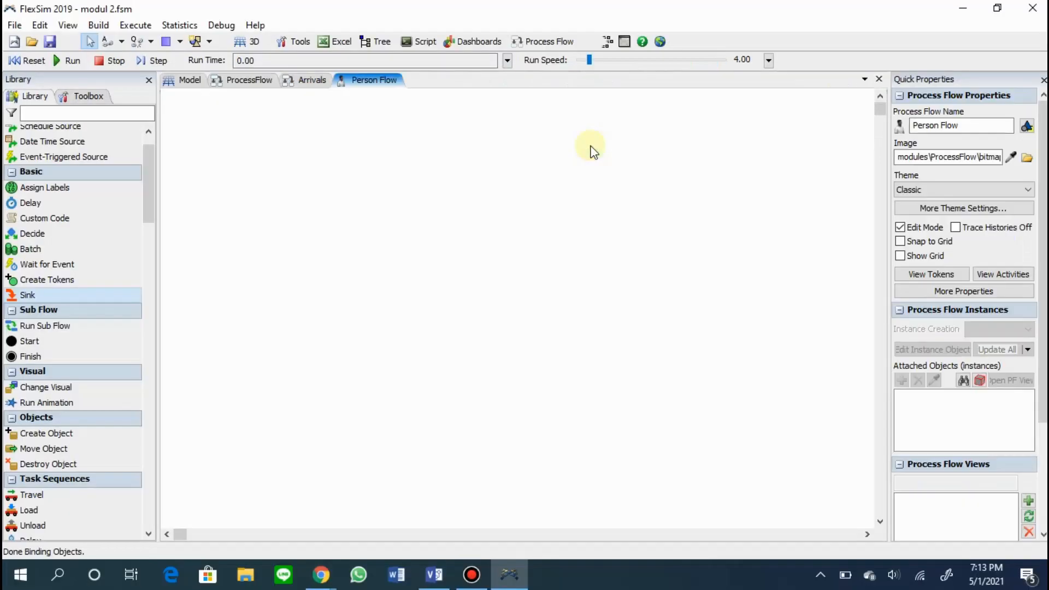
pyautogui.moveTo(398, 136); pyautogui.dragTo(519, 148)
# Rename the schedule source in Person Flow as "Source: kedatangan".
pyautogui.click(971, 114)
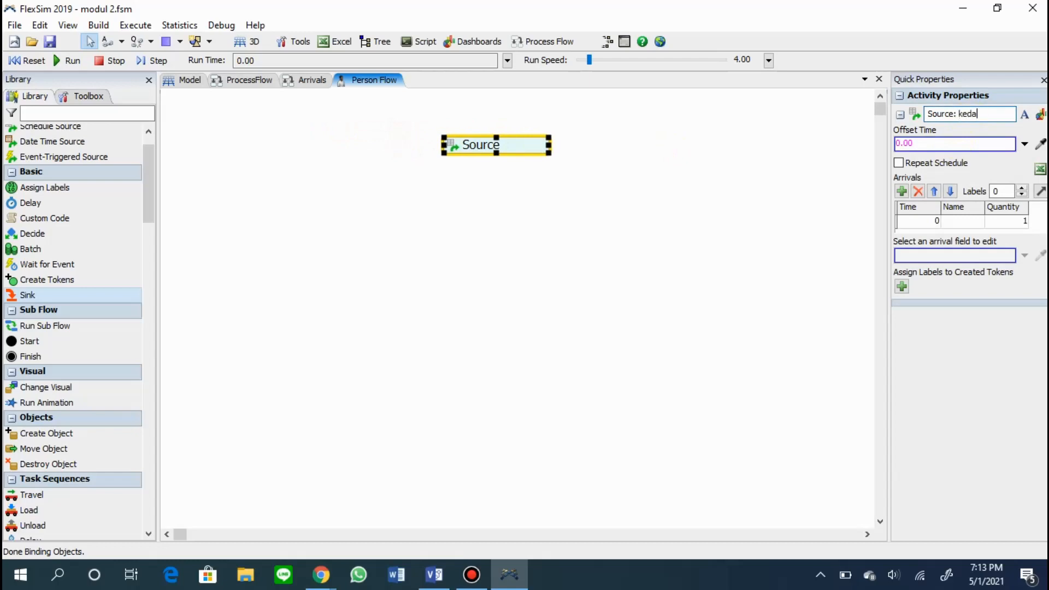
pyautogui.write(': kedatangan')
pyautogui.press('Return')
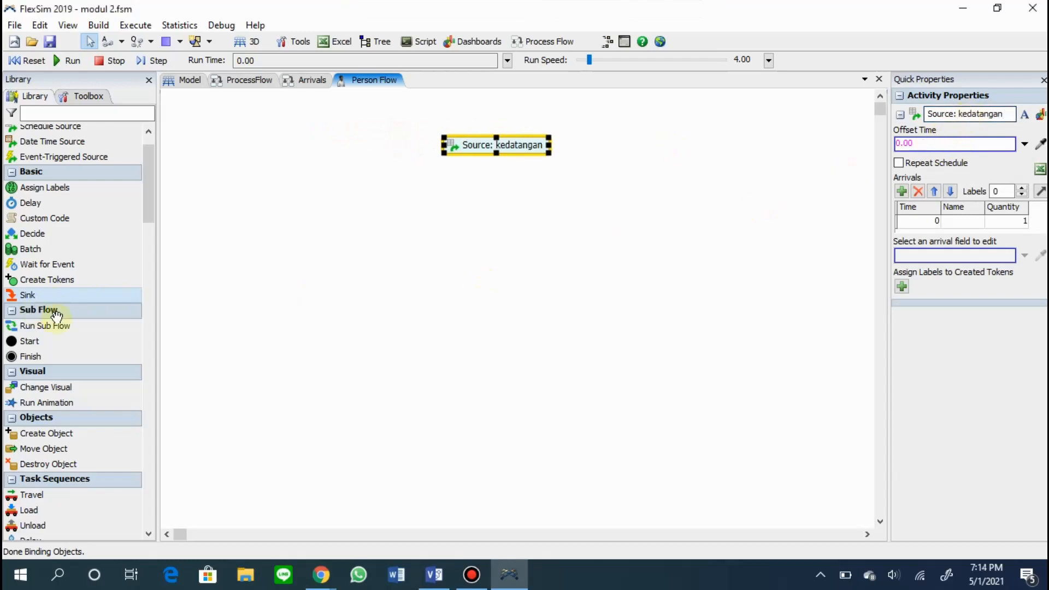
# Place a flowchart Process frame below the "Source: kedatangan" activity in Person Flow.
pyautogui.scroll(-4, 54, 355)
pyautogui.scroll(-15, 59, 362)
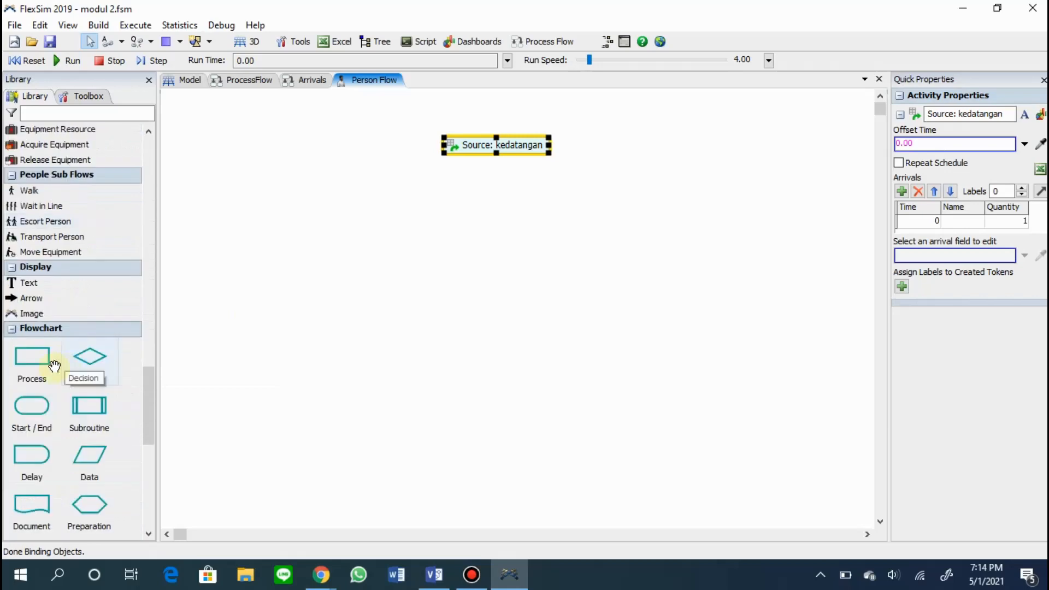
pyautogui.scroll(2, 42, 211)
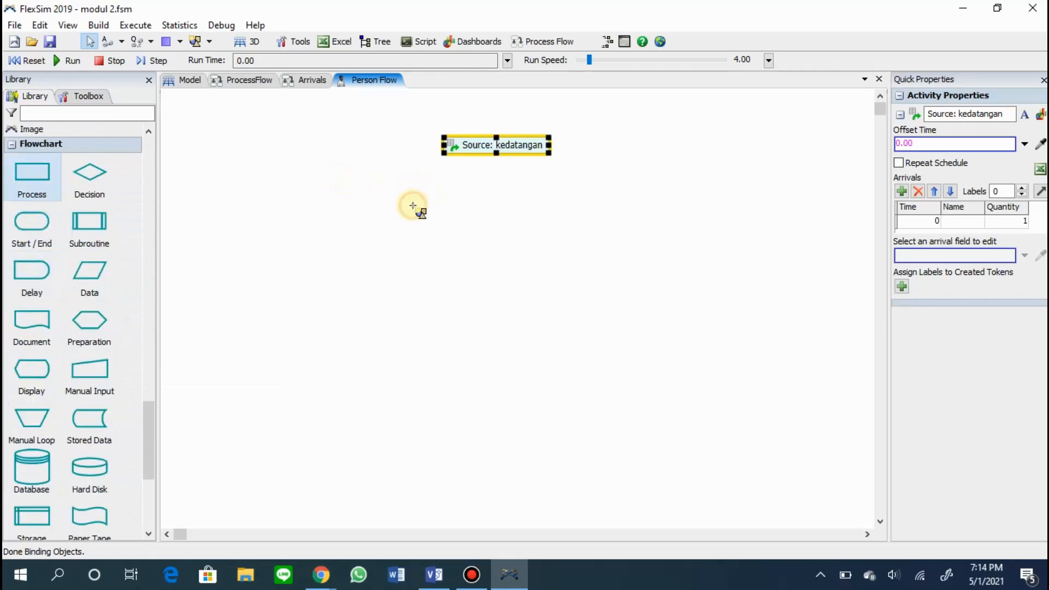
pyautogui.moveTo(413, 206); pyautogui.dragTo(413, 206)
# Add Wait in Line, Acquire Location, Walk and Decide activities one below another inside the Process frame.
pyautogui.scroll(10, 54, 259)
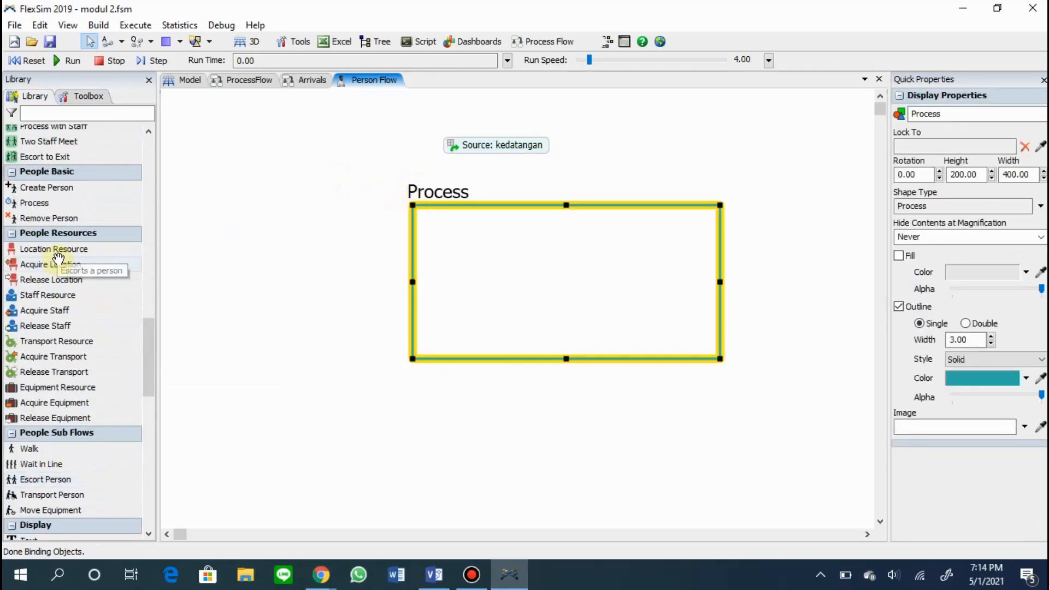
pyautogui.moveTo(35, 464); pyautogui.dragTo(310, 384)
pyautogui.moveTo(476, 232); pyautogui.dragTo(467, 226)
pyautogui.click(73, 264)
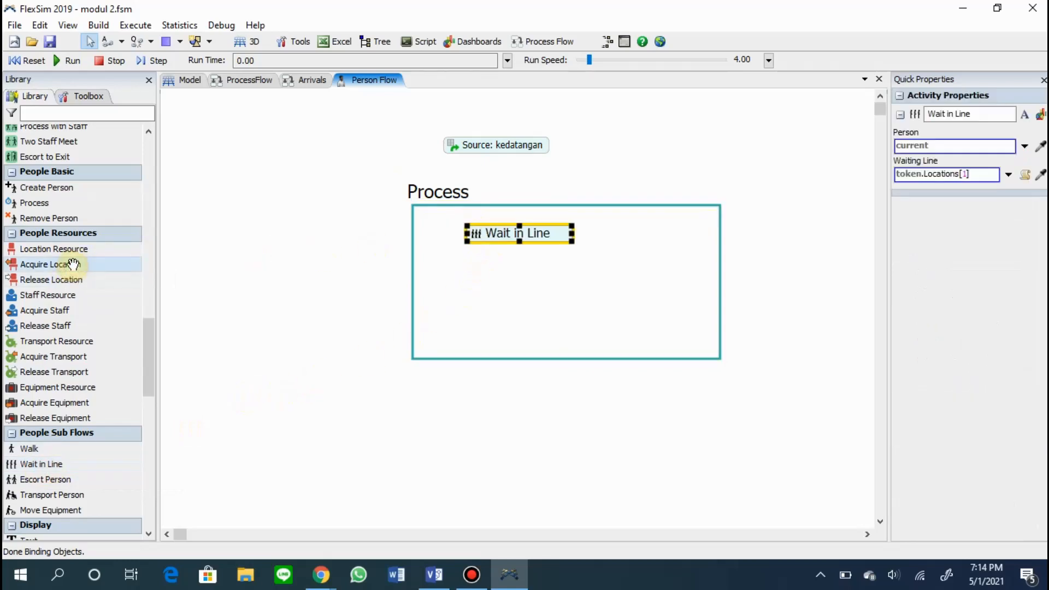
pyautogui.moveTo(466, 251); pyautogui.dragTo(467, 256)
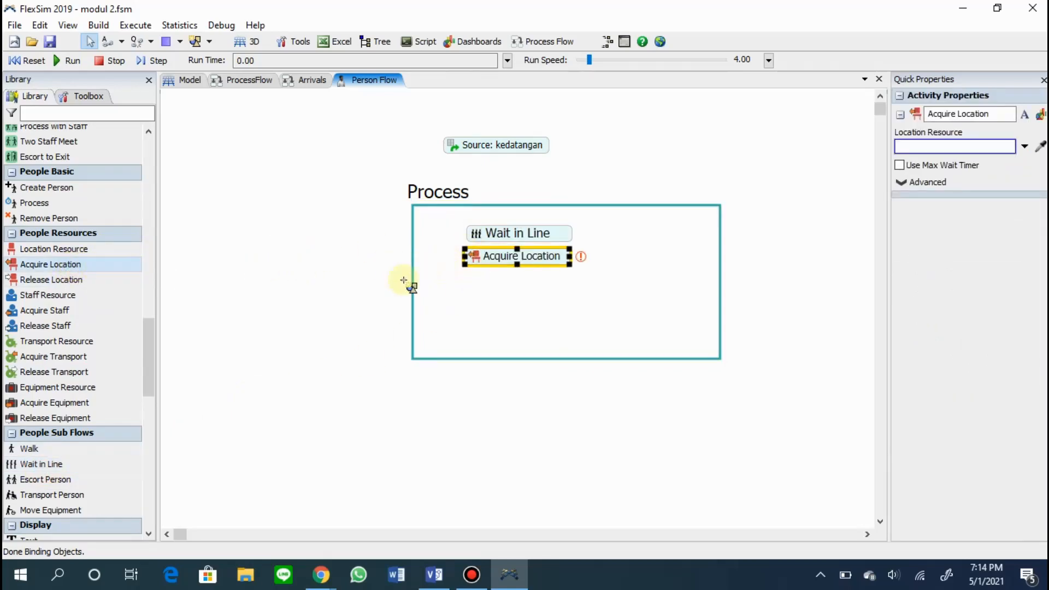
pyautogui.click(127, 447)
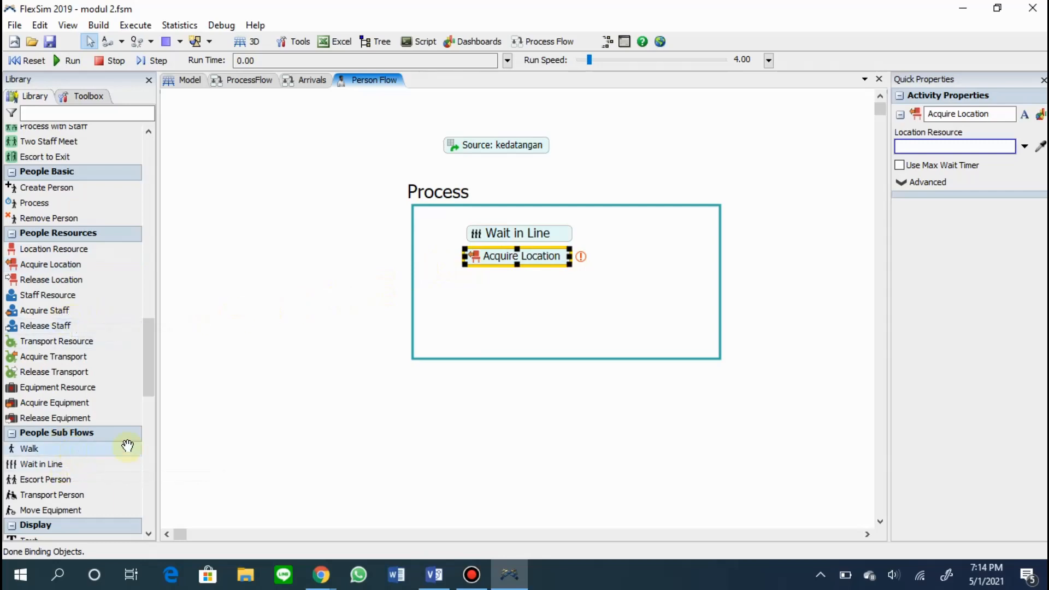
pyautogui.moveTo(467, 278); pyautogui.dragTo(466, 277)
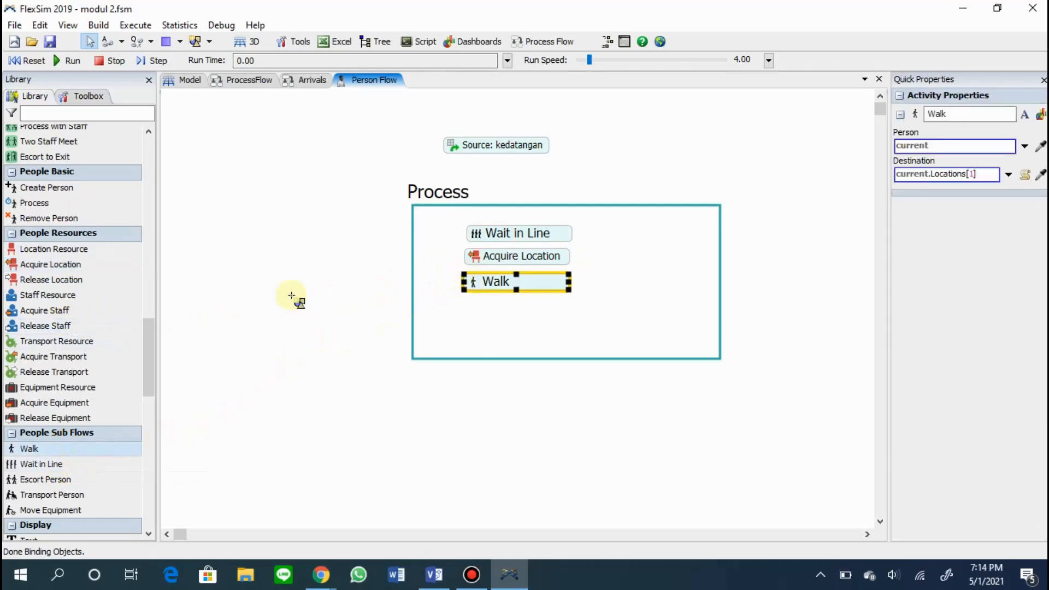
pyautogui.scroll(7, 86, 304)
pyautogui.scroll(12, 88, 307)
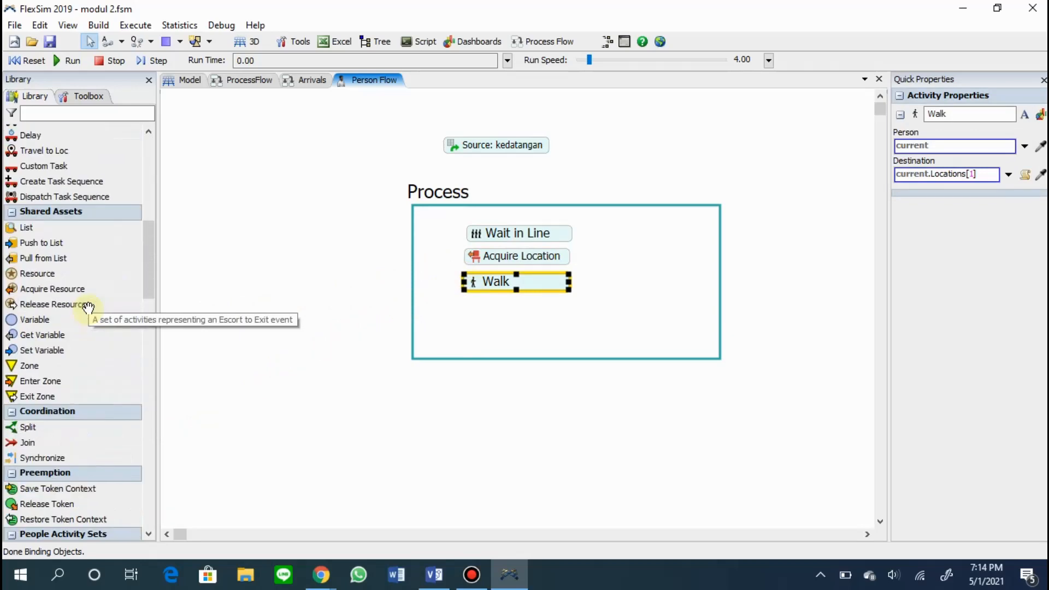
pyautogui.click(64, 197)
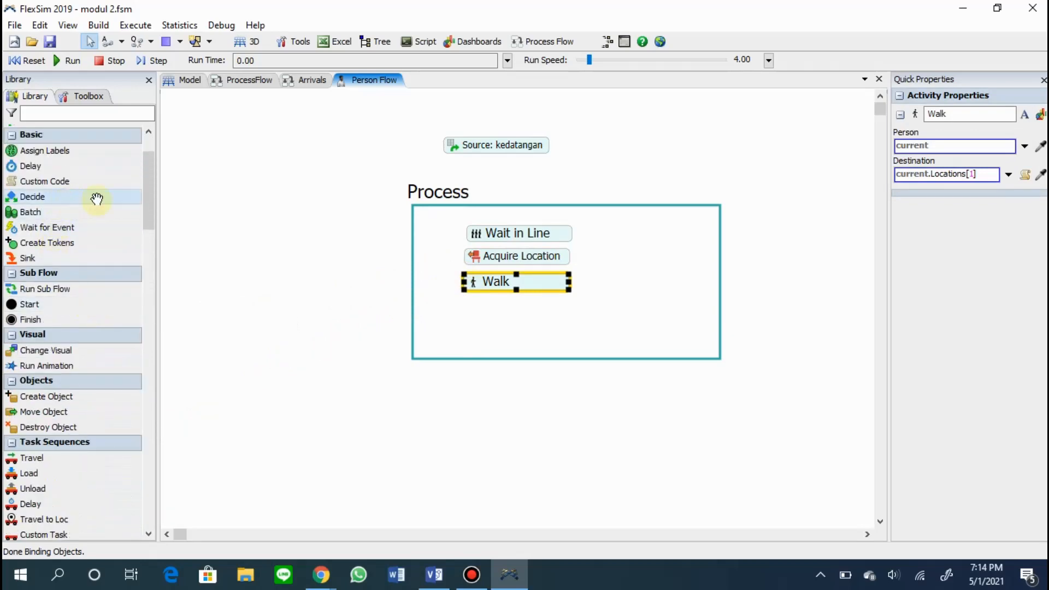
pyautogui.click(461, 301)
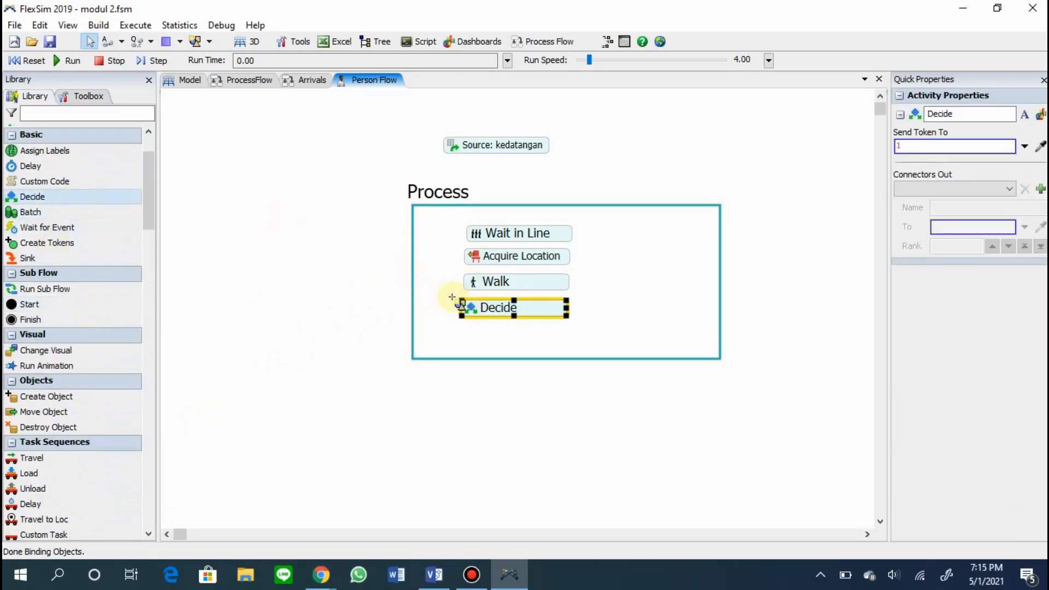
# Attach the Wait in Line, Acquire Location, Walk and Decide activities in that order as one block.
pyautogui.moveTo(579, 255); pyautogui.dragTo(579, 249)
pyautogui.moveTo(503, 281)
pyautogui.mouseDown()
pyautogui.moveTo(503, 265)
pyautogui.moveTo(509, 274)
pyautogui.mouseUp()
pyautogui.click(506, 300)
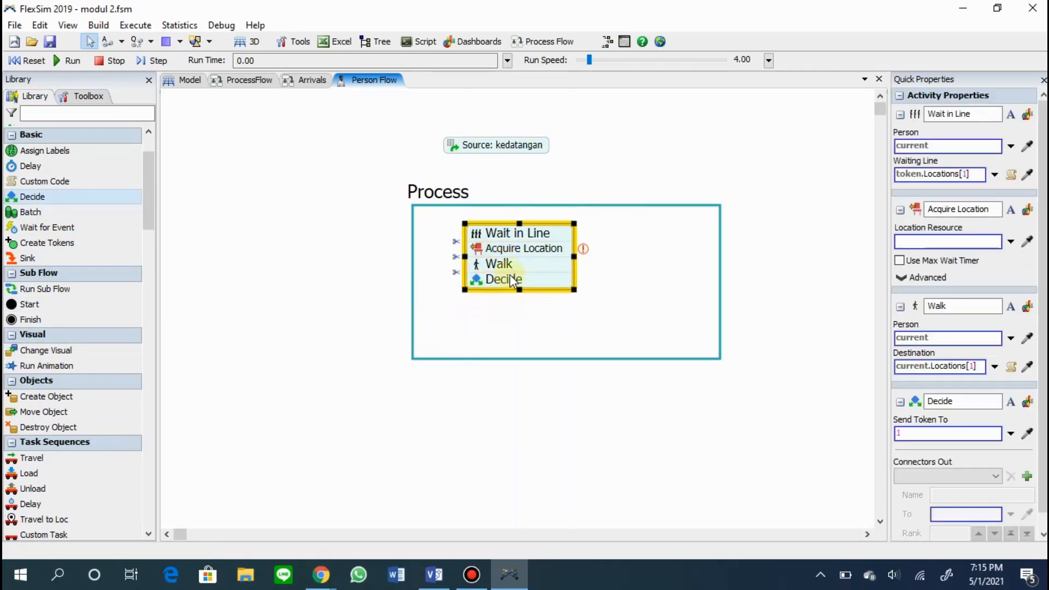
# Rename the Process frame around the queueing activities as "Mengantri".
pyautogui.doubleClick(449, 199)
pyautogui.write('Mengantri')
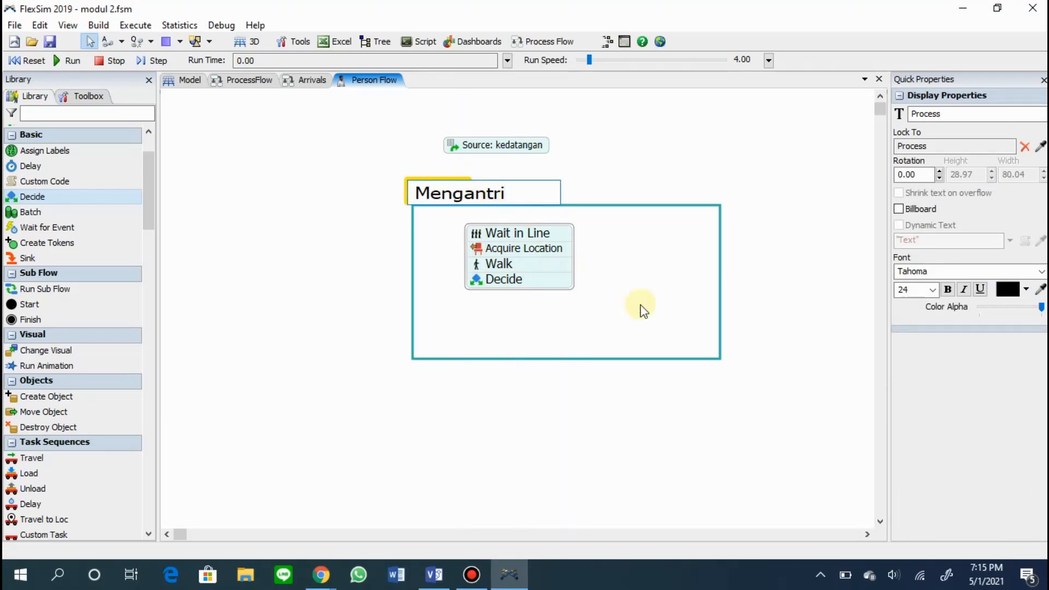
pyautogui.click(640, 305)
# Shrink the Mengantri frame to fit closely around its activity block and centre the source above it.
pyautogui.click(719, 281)
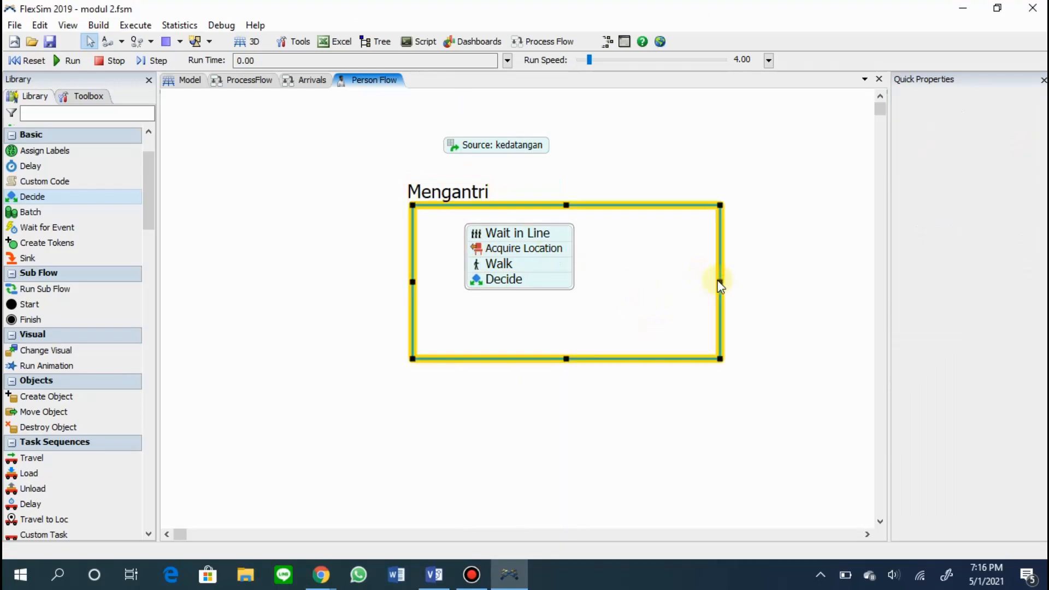
pyautogui.moveTo(719, 281); pyautogui.dragTo(590, 282)
pyautogui.moveTo(410, 283); pyautogui.dragTo(437, 283)
pyautogui.moveTo(511, 360); pyautogui.dragTo(519, 306)
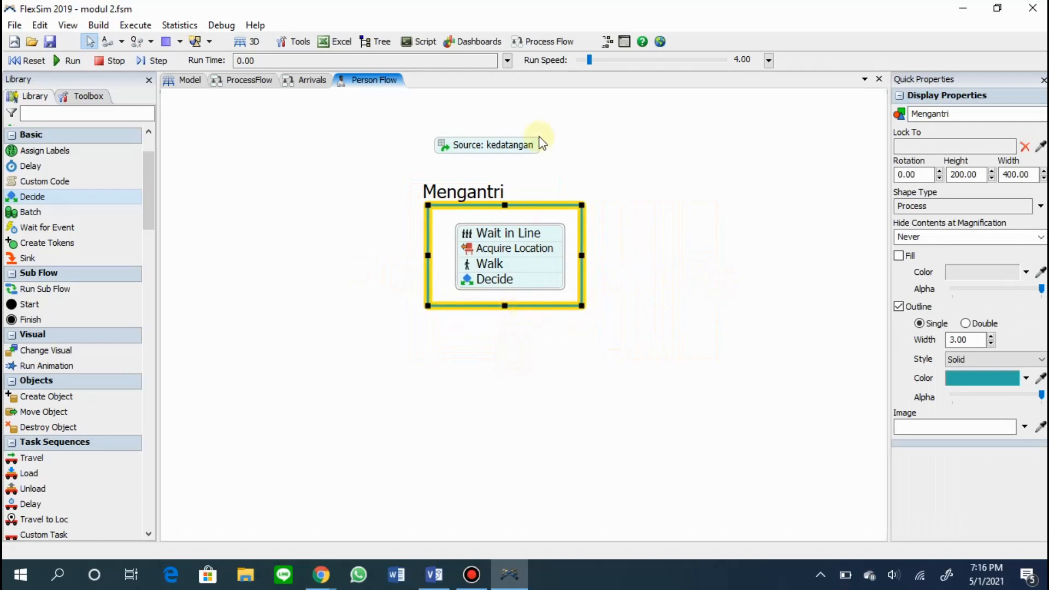
pyautogui.click(524, 145)
pyautogui.click(425, 279)
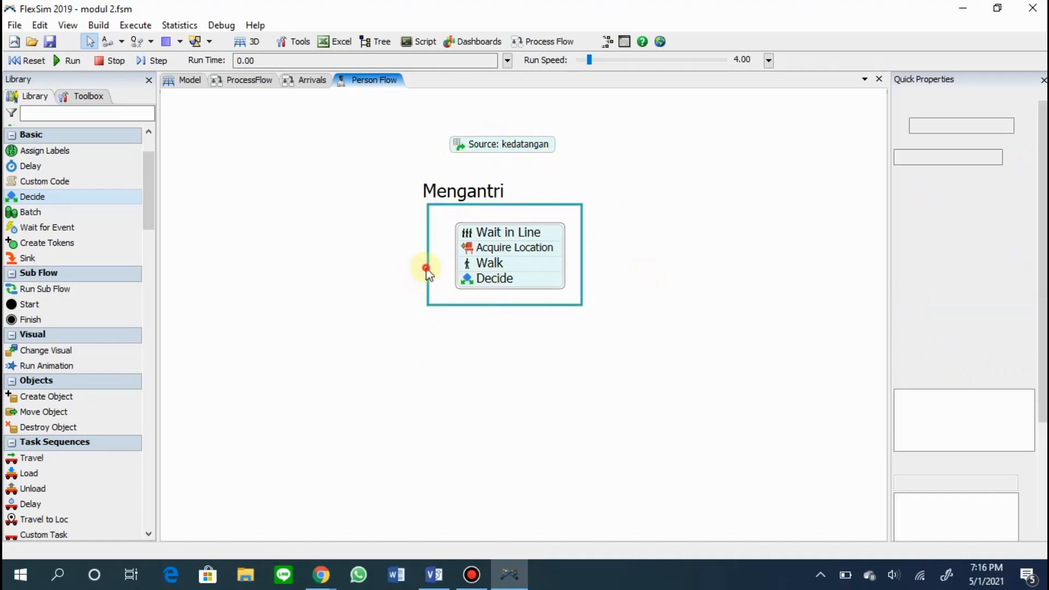
pyautogui.click(427, 271)
pyautogui.moveTo(426, 256); pyautogui.dragTo(431, 259)
pyautogui.click(437, 328)
# Place a second flowchart Process frame below and left of Mengantri, narrow it to a width of 228, and title it "Bertanya".
pyautogui.scroll(-15, 62, 389)
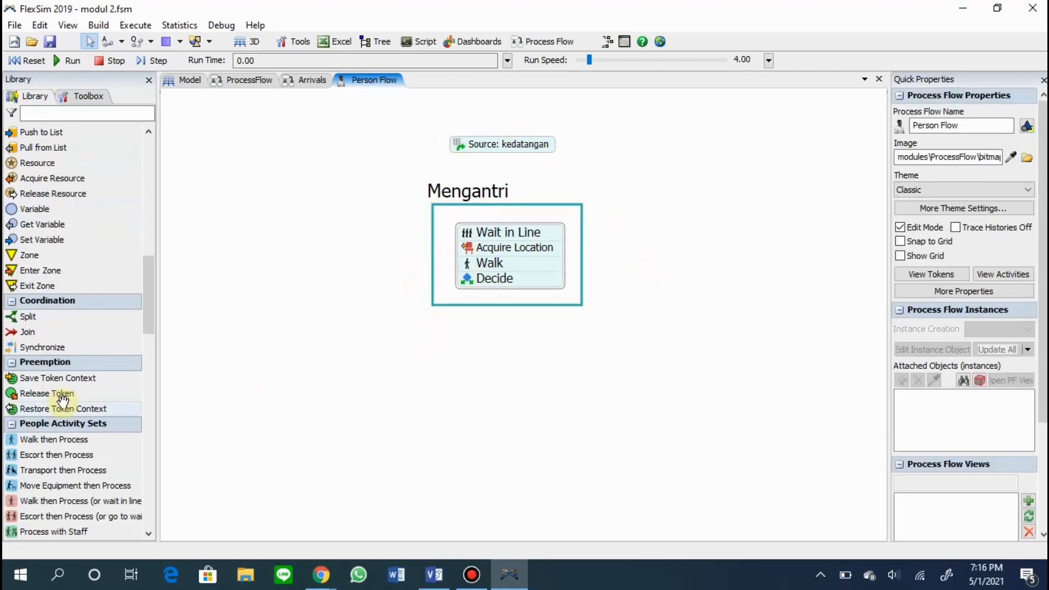
pyautogui.moveTo(32, 264); pyautogui.dragTo(299, 342)
pyautogui.moveTo(607, 416); pyautogui.dragTo(474, 416)
pyautogui.doubleClick(341, 328)
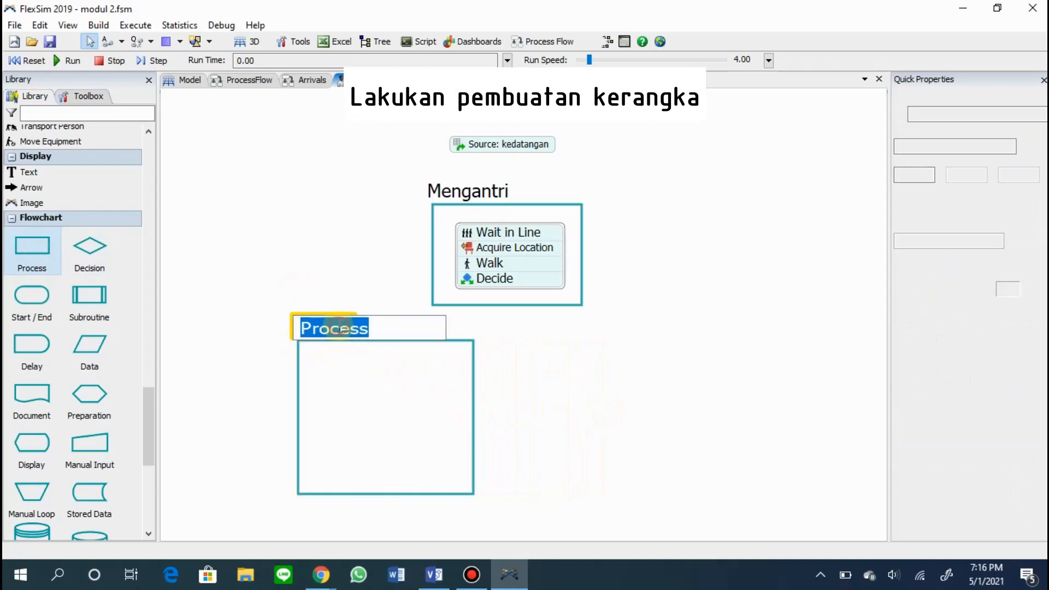
pyautogui.write('Bertanya')
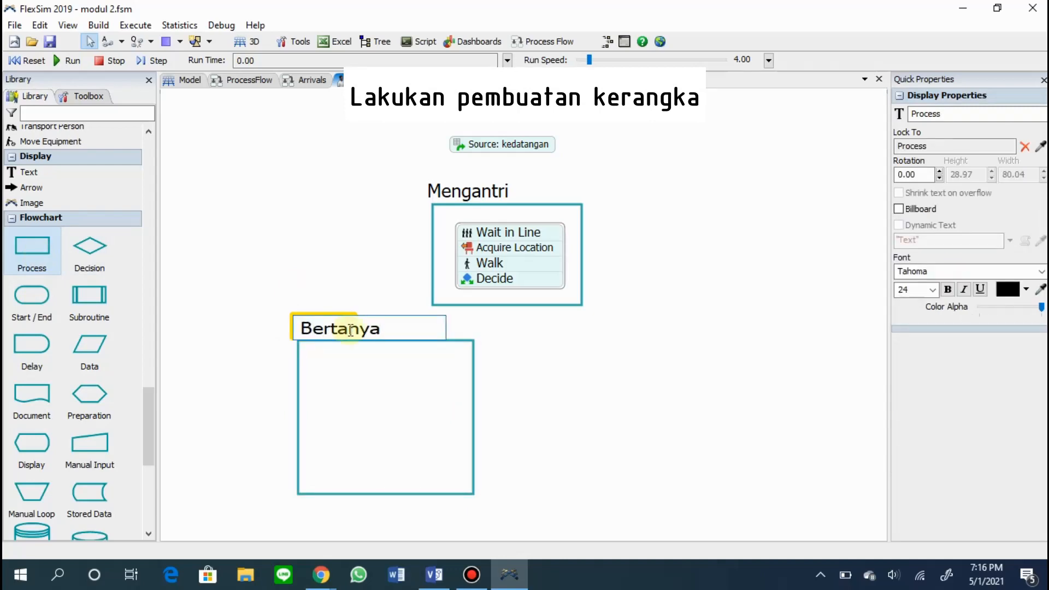
pyautogui.click(515, 382)
# Duplicate the Bertanya frame and place the copy level with the original on its right side.
pyautogui.click(473, 374)
pyautogui.click(539, 387)
pyautogui.hotkey('ctrl', 'v')
pyautogui.moveTo(576, 391); pyautogui.dragTo(597, 344)
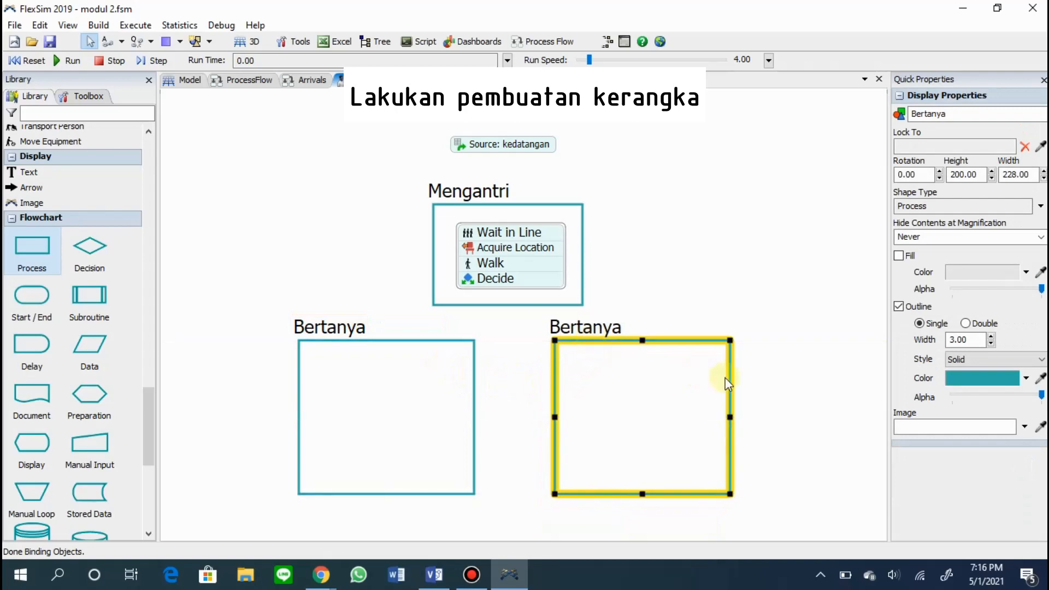
# Rename the copied frame as "Mengurus Surat Izin".
pyautogui.click(587, 327)
pyautogui.click(601, 329)
pyautogui.write('Mengu')
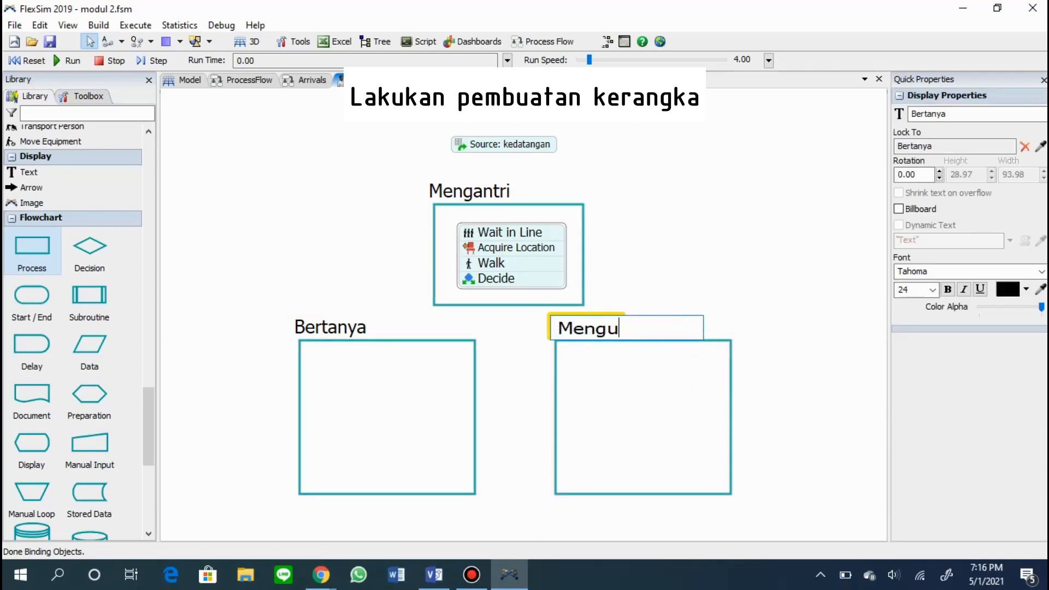
pyautogui.write('rus Surat')
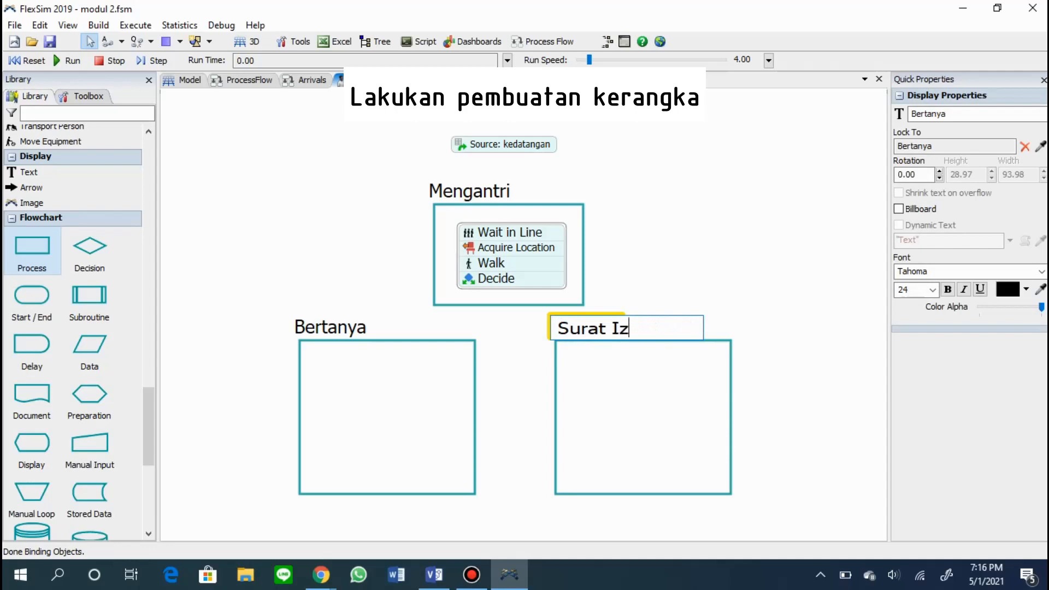
pyautogui.click(772, 404)
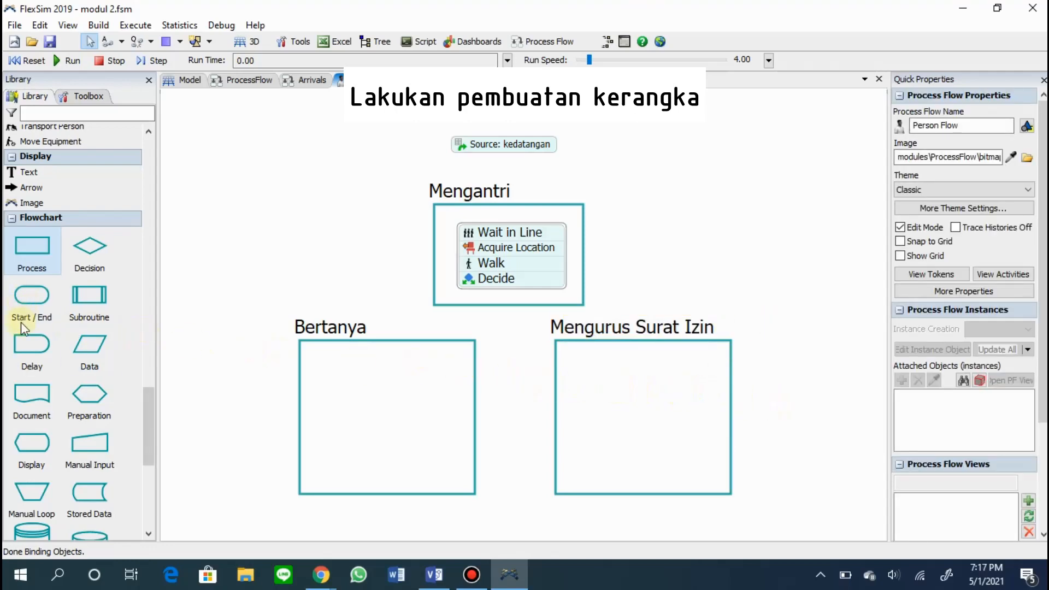
# Add an Acquire Staff and two Delay activities inside the Bertanya frame and attach them as one block.
pyautogui.scroll(4, 71, 273)
pyautogui.moveTo(77, 199); pyautogui.dragTo(342, 361)
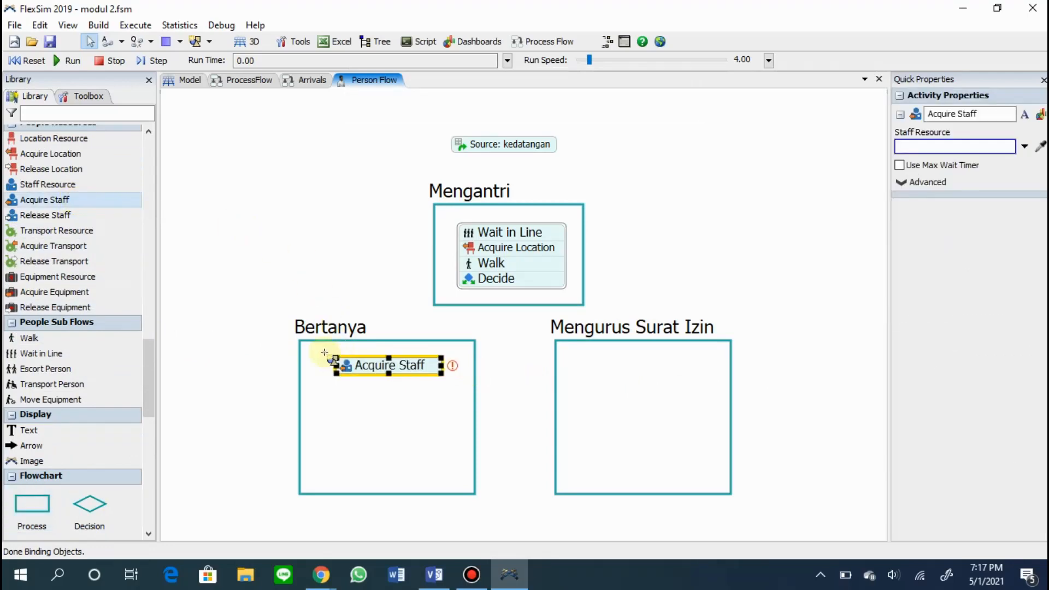
pyautogui.scroll(2, 50, 265)
pyautogui.scroll(2, 50, 266)
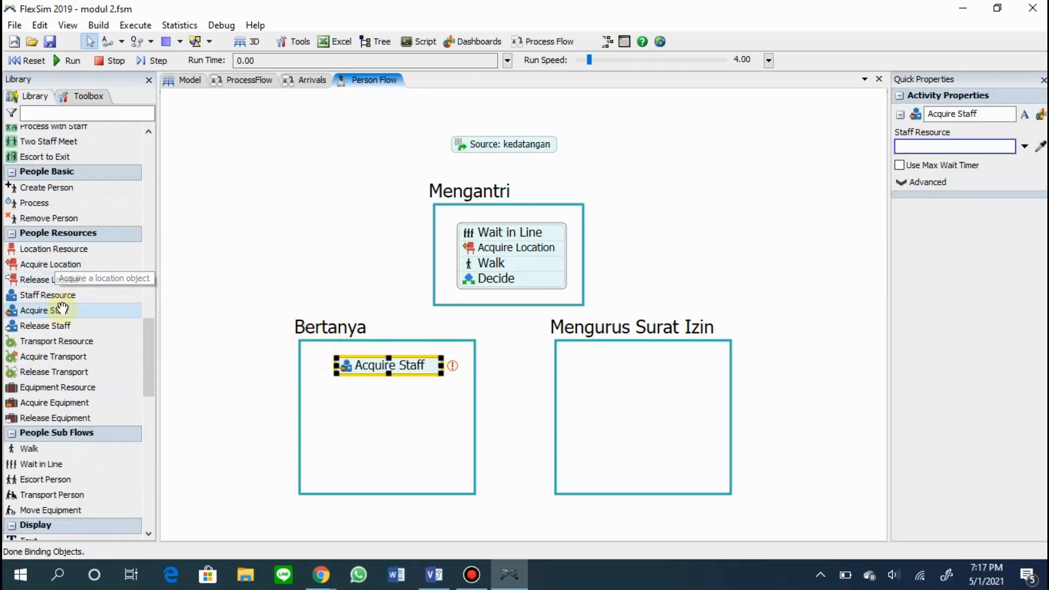
pyautogui.scroll(10, 63, 307)
pyautogui.scroll(15, 65, 317)
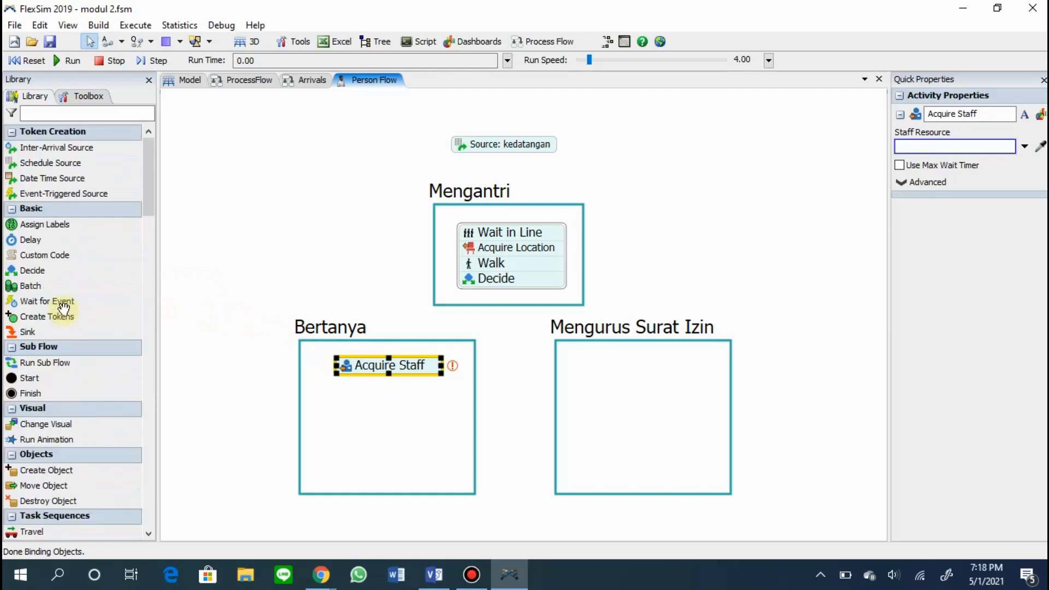
pyautogui.moveTo(64, 240); pyautogui.dragTo(330, 390)
pyautogui.click(336, 379)
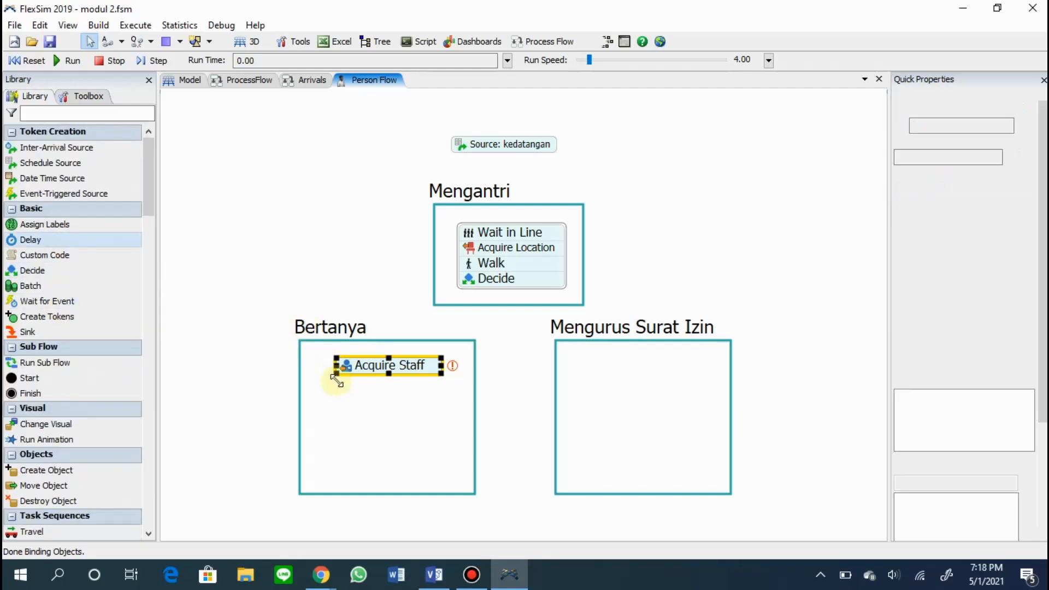
pyautogui.click(334, 404)
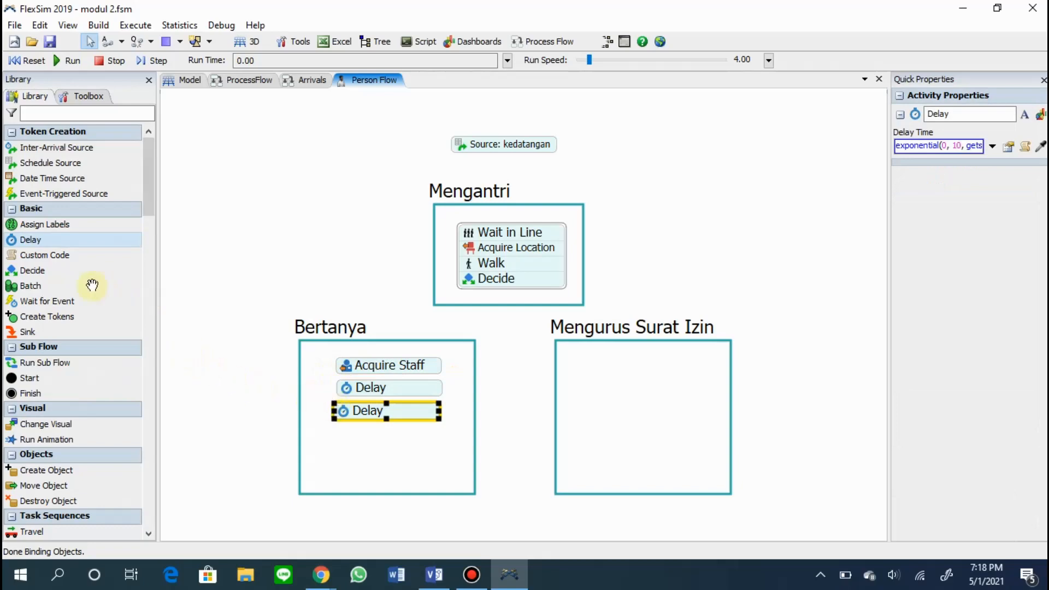
pyautogui.moveTo(392, 391); pyautogui.dragTo(398, 396)
# Attach Release Staff and Release Location to the end of the Bertanya block, and shorten the Bertanya frame slightly.
pyautogui.scroll(-10, 52, 327)
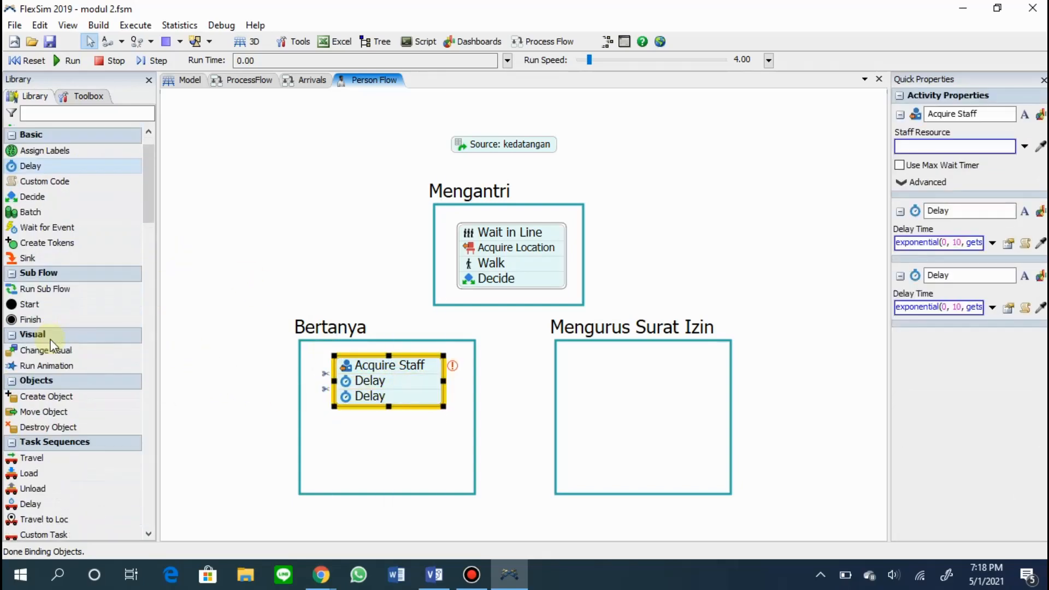
pyautogui.scroll(-8, 55, 344)
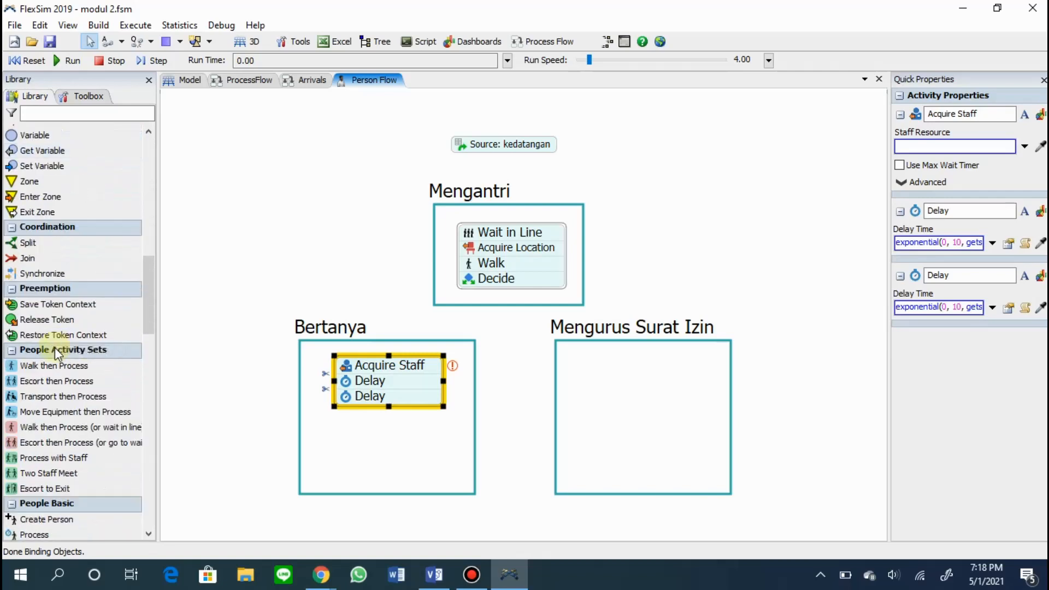
pyautogui.moveTo(63, 472); pyautogui.dragTo(348, 424)
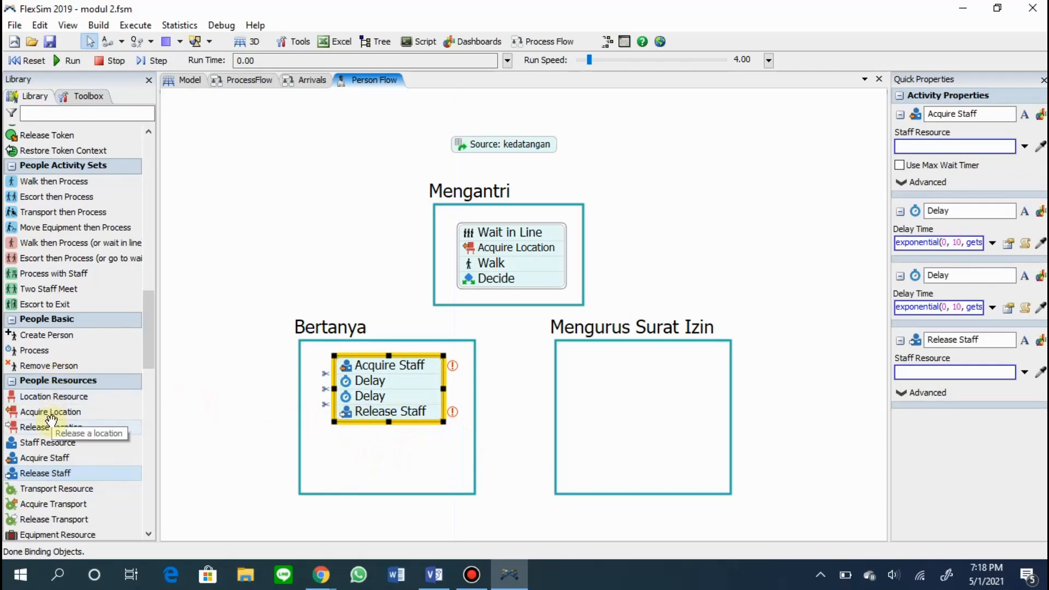
pyautogui.moveTo(51, 424); pyautogui.dragTo(375, 440)
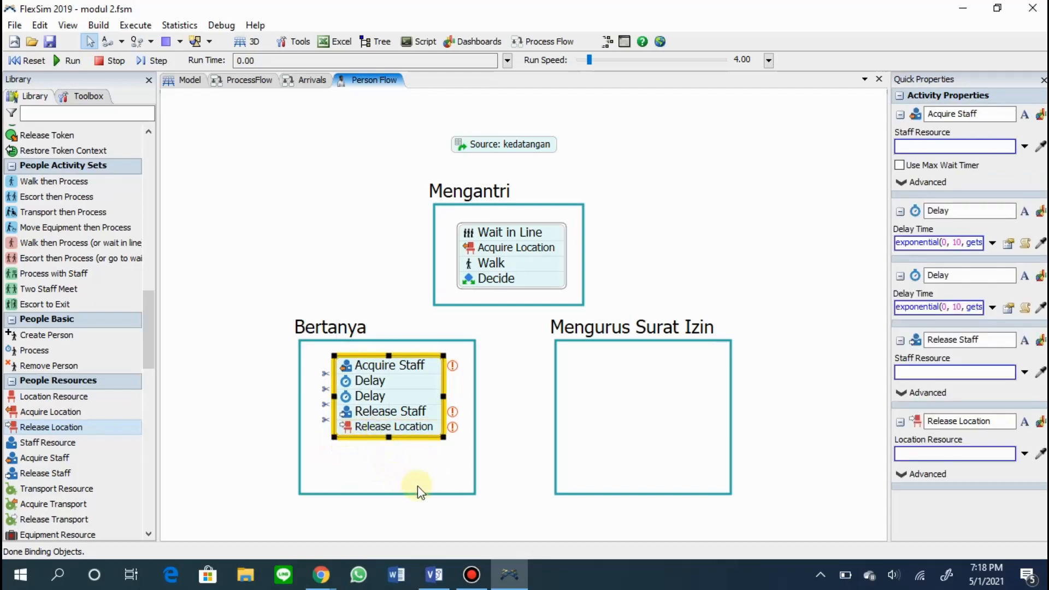
pyautogui.click(393, 483)
pyautogui.click(650, 439)
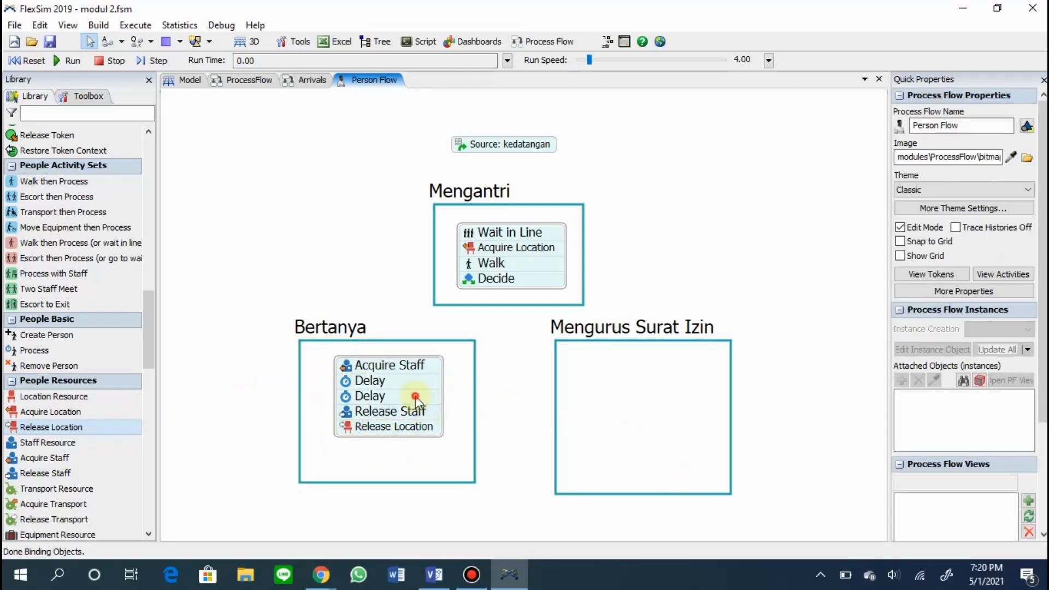
# Label the Bertanya block's activities "Acquire Staff: Staff", "Delay: Bertanya", "Delay: Jawaban" and "Release Location: Meja regis", leaving Release Staff as is.
pyautogui.click(415, 398)
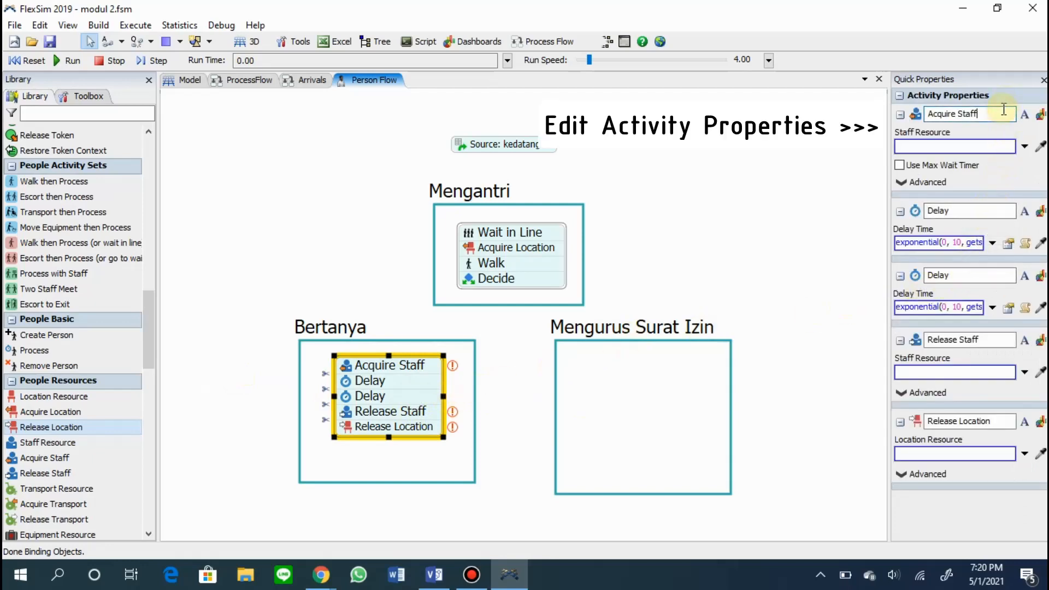
pyautogui.write(': Staff')
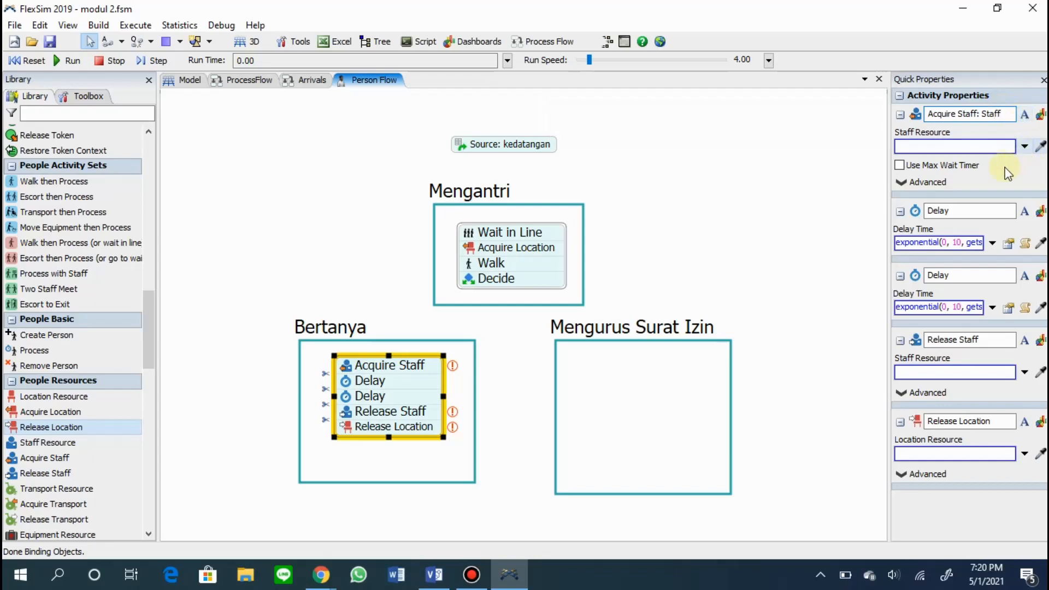
pyautogui.click(987, 214)
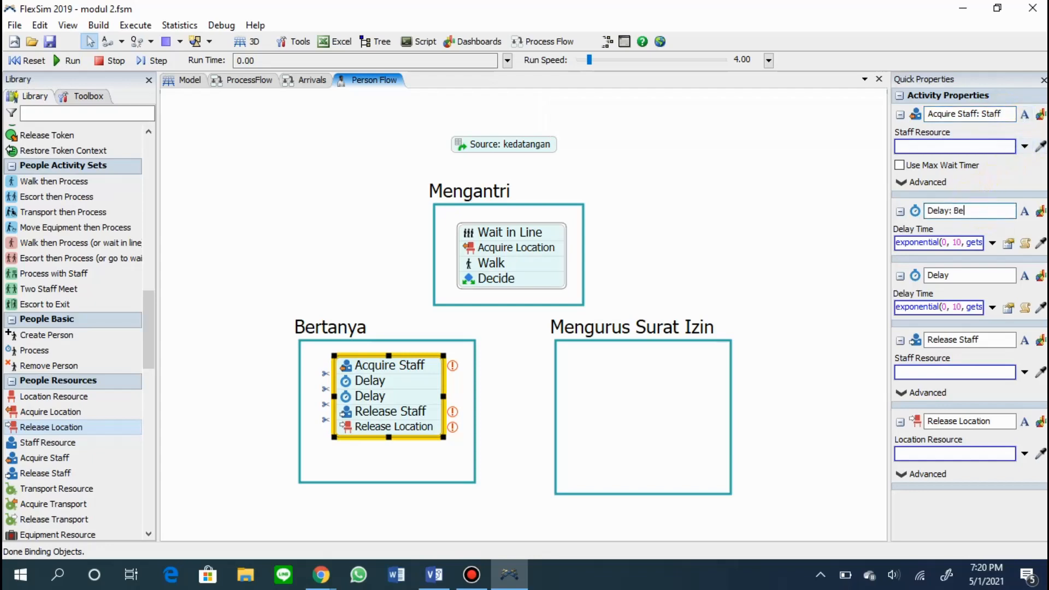
pyautogui.click(983, 275)
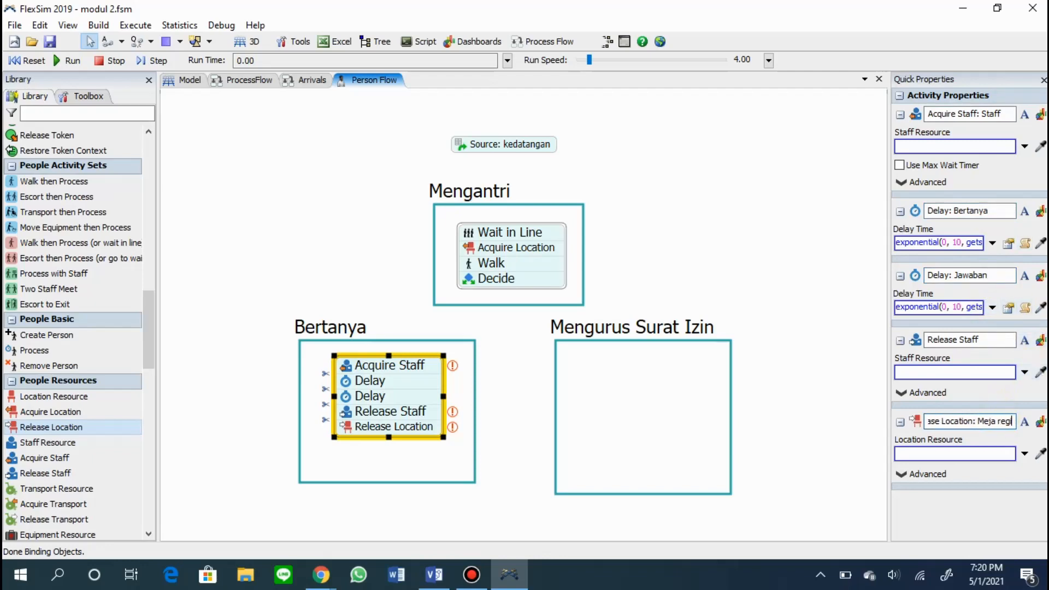
pyautogui.click(845, 402)
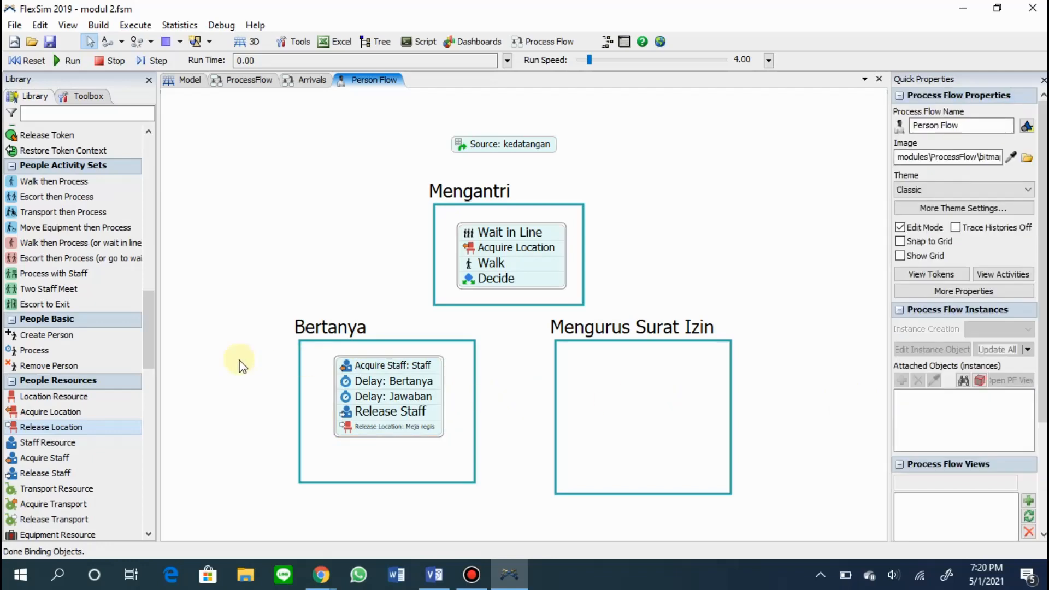
# Add an Acquire Staff activity with a Delay below it inside the Mengurus Surat Izin frame.
pyautogui.moveTo(60, 458); pyautogui.dragTo(579, 358)
pyautogui.scroll(10, 49, 297)
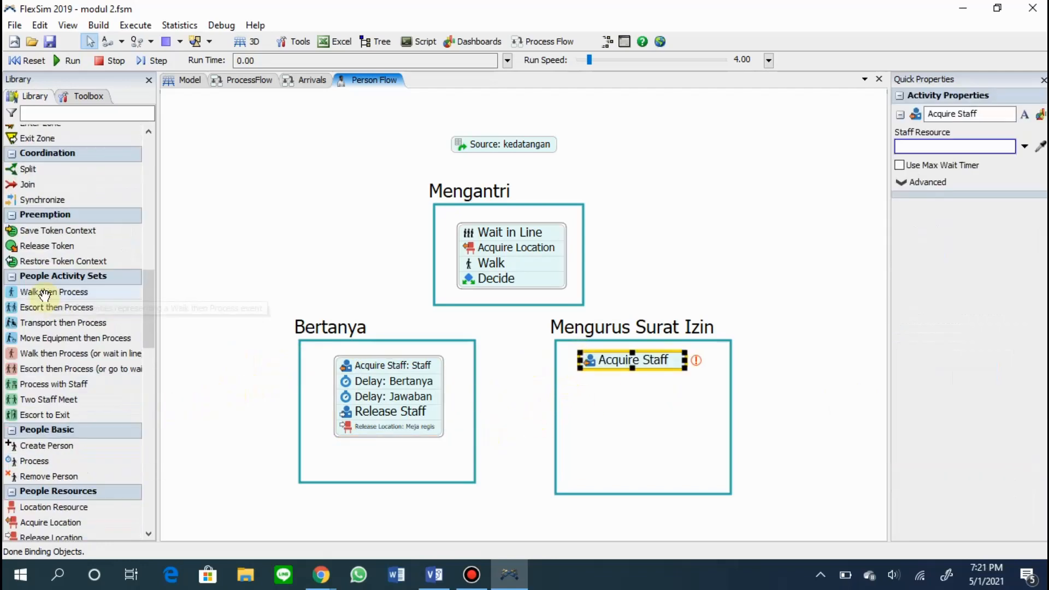
pyautogui.scroll(3, 45, 297)
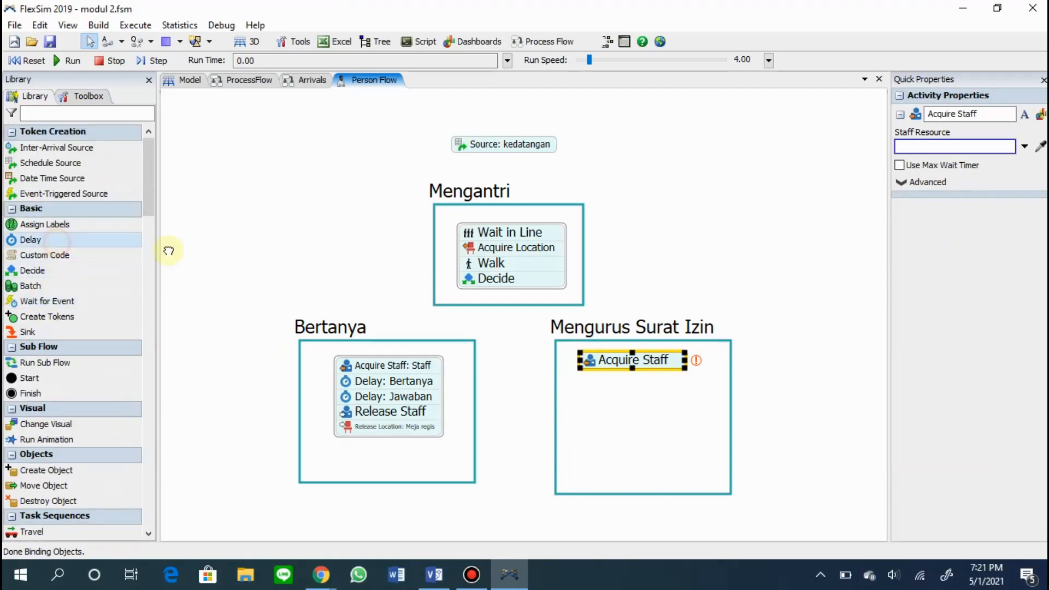
pyautogui.moveTo(574, 384); pyautogui.dragTo(579, 387)
# Add Release Location and Acquire Location, and attach them with Acquire Staff and Delay as one block in the Mengurus Surat Izin frame.
pyautogui.scroll(-5, 58, 310)
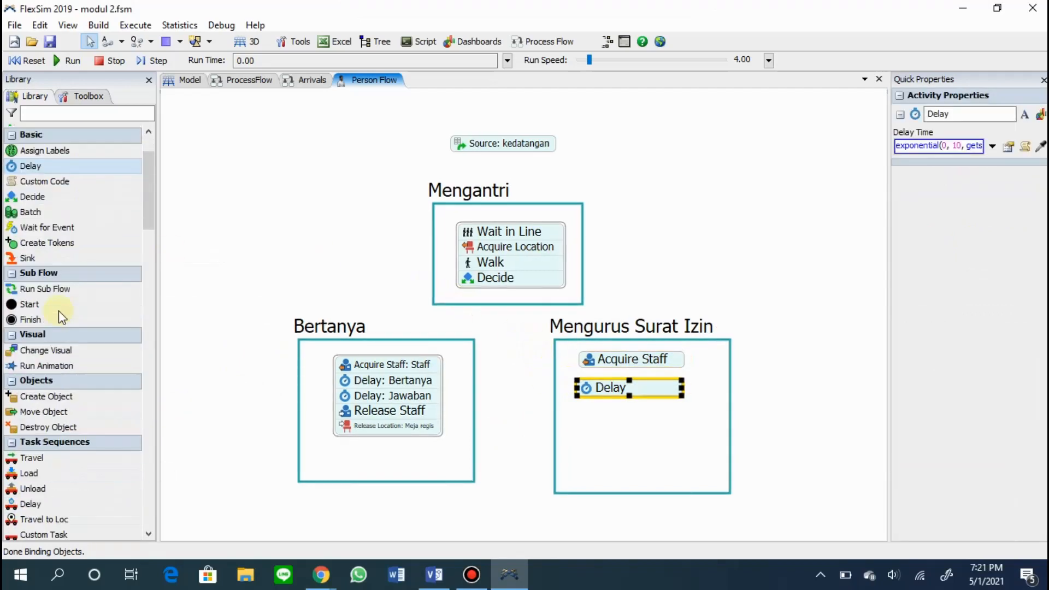
pyautogui.scroll(-12, 58, 311)
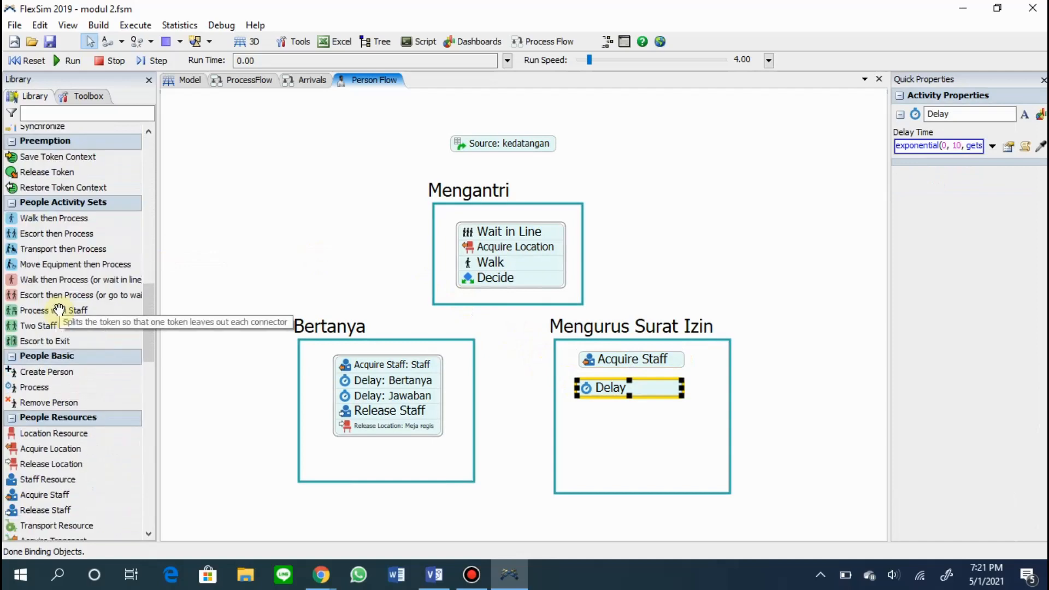
pyautogui.scroll(-3, 52, 415)
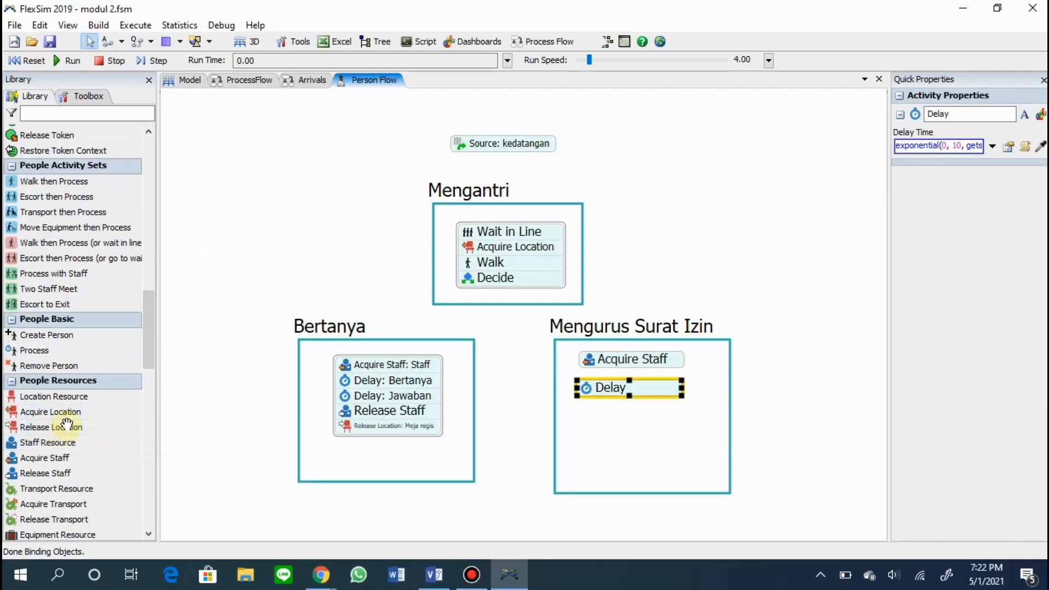
pyautogui.moveTo(52, 426); pyautogui.dragTo(224, 410)
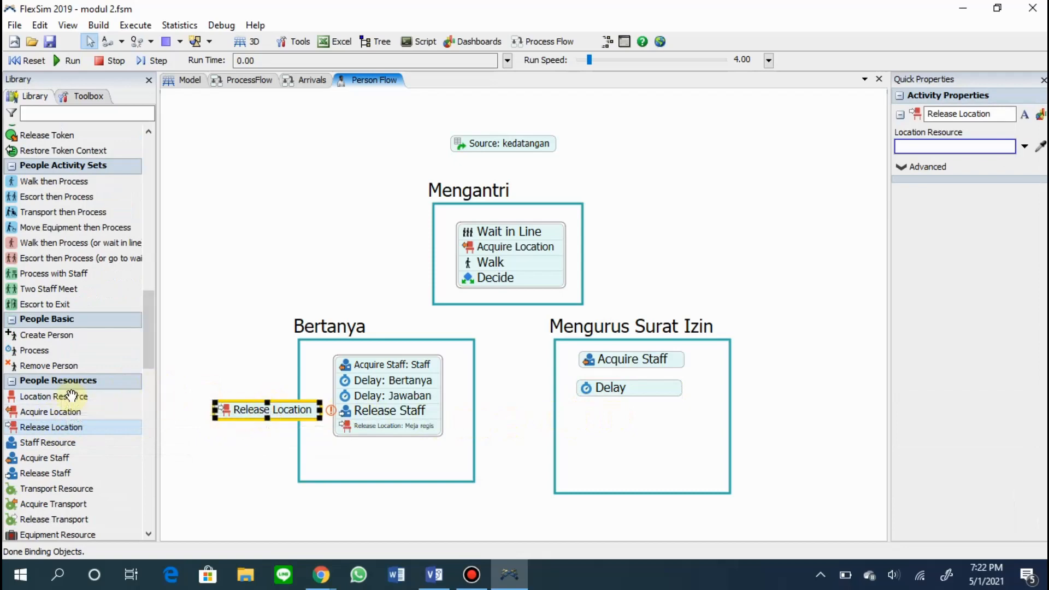
pyautogui.moveTo(52, 411); pyautogui.dragTo(601, 375)
pyautogui.moveTo(257, 410); pyautogui.dragTo(611, 390)
pyautogui.moveTo(636, 426); pyautogui.dragTo(635, 404)
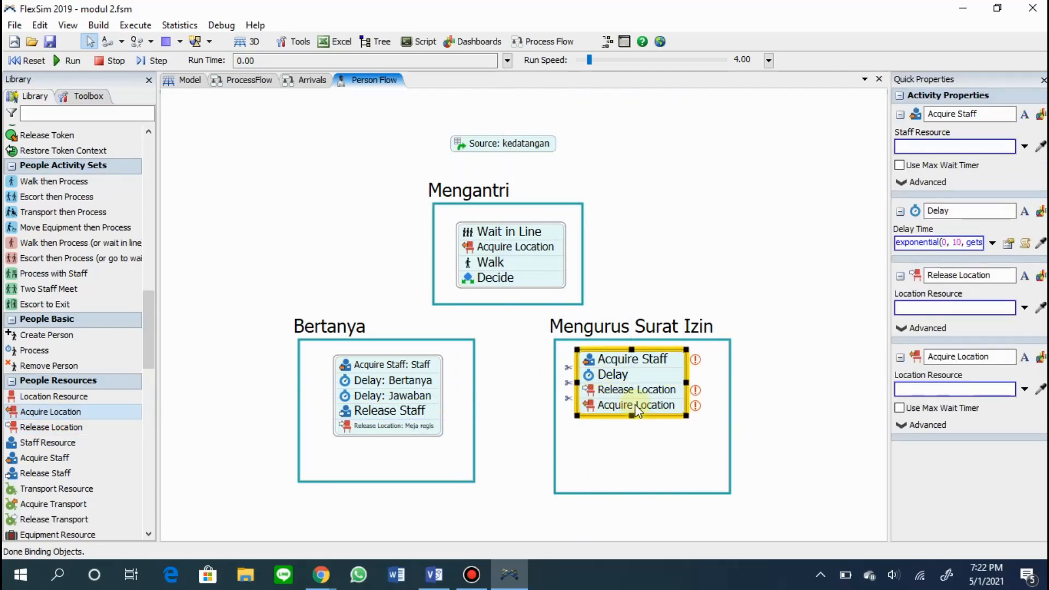
# Place a Walk and a Delay activity beneath the block in the Mengurus Surat Izin frame.
pyautogui.scroll(-3, 136, 426)
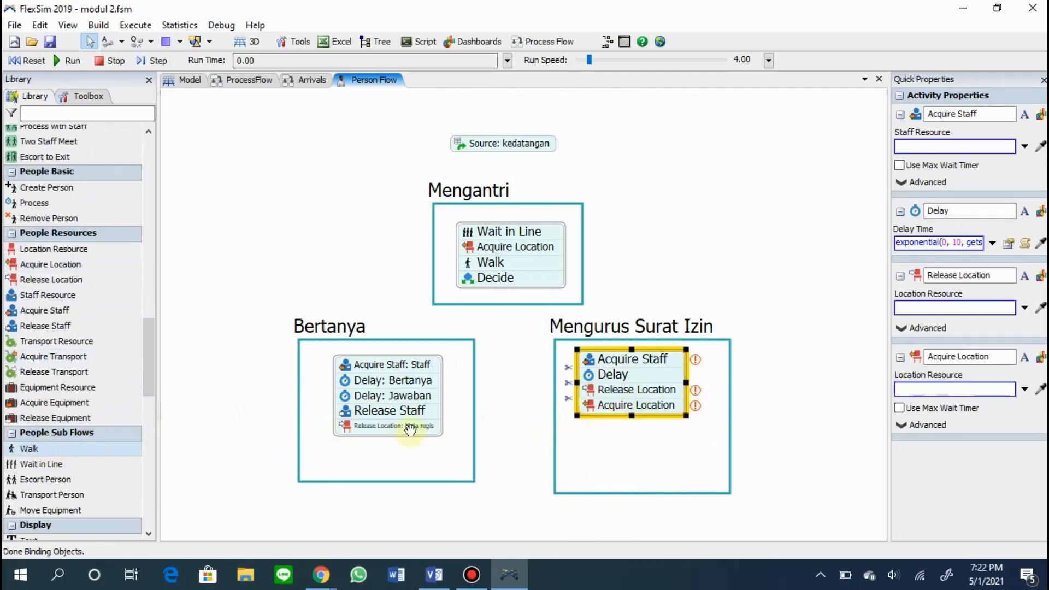
pyautogui.moveTo(582, 432); pyautogui.dragTo(581, 432)
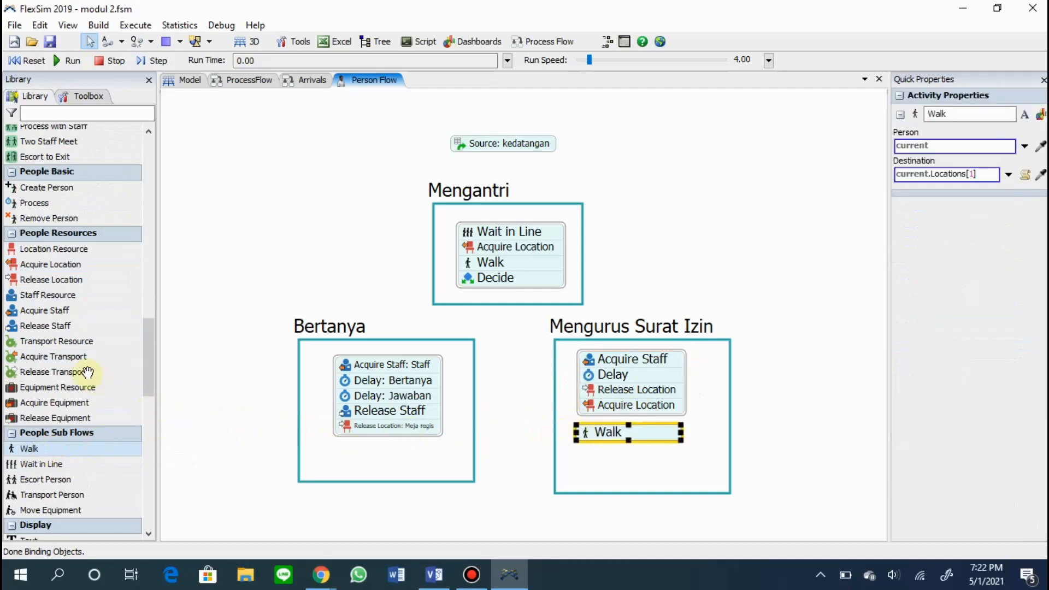
pyautogui.scroll(9, 82, 341)
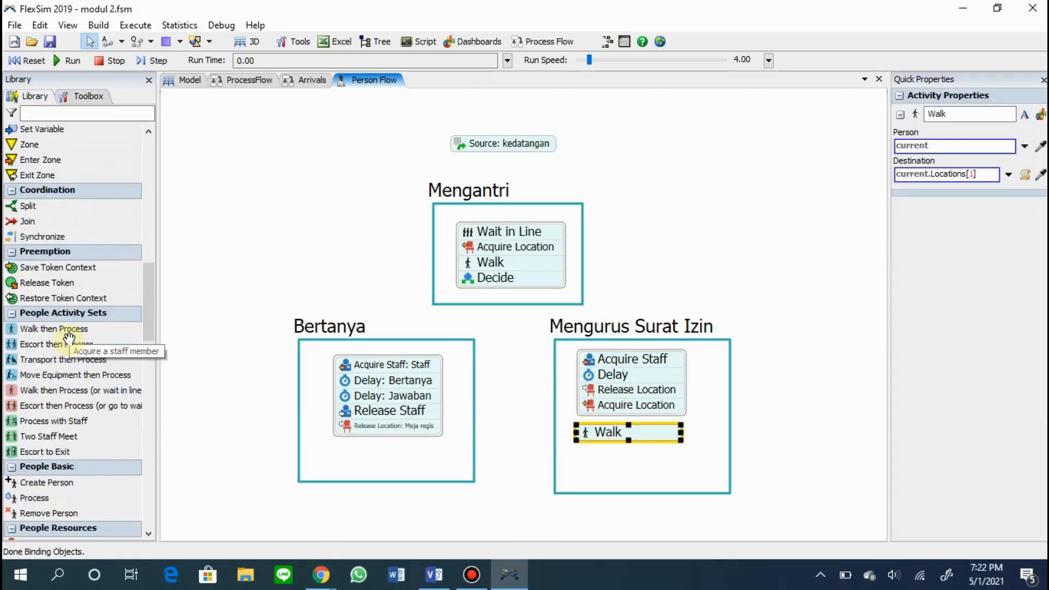
pyautogui.scroll(9, 66, 336)
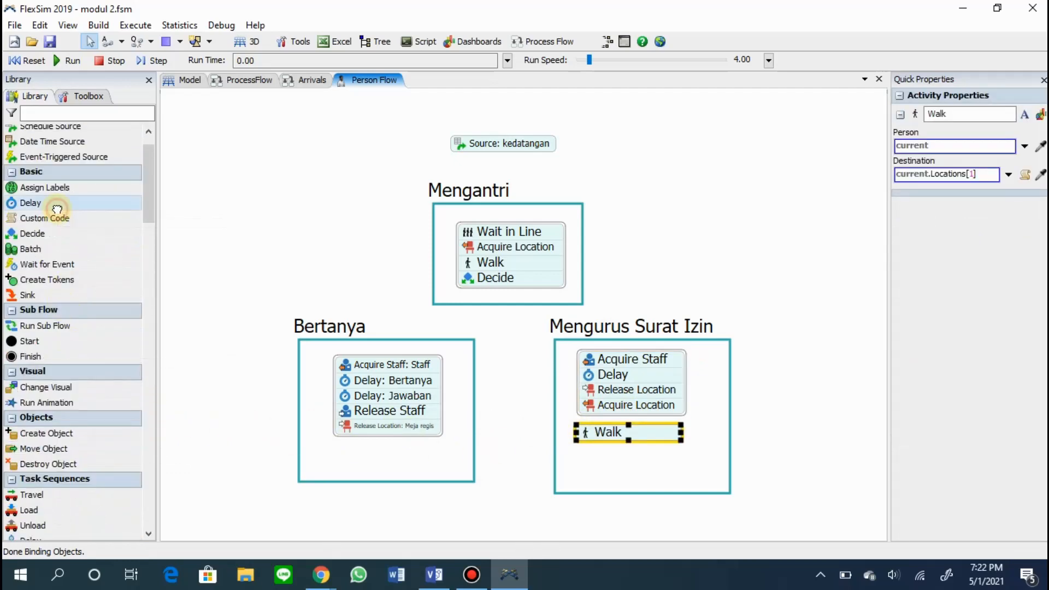
pyautogui.moveTo(582, 449); pyautogui.dragTo(582, 455)
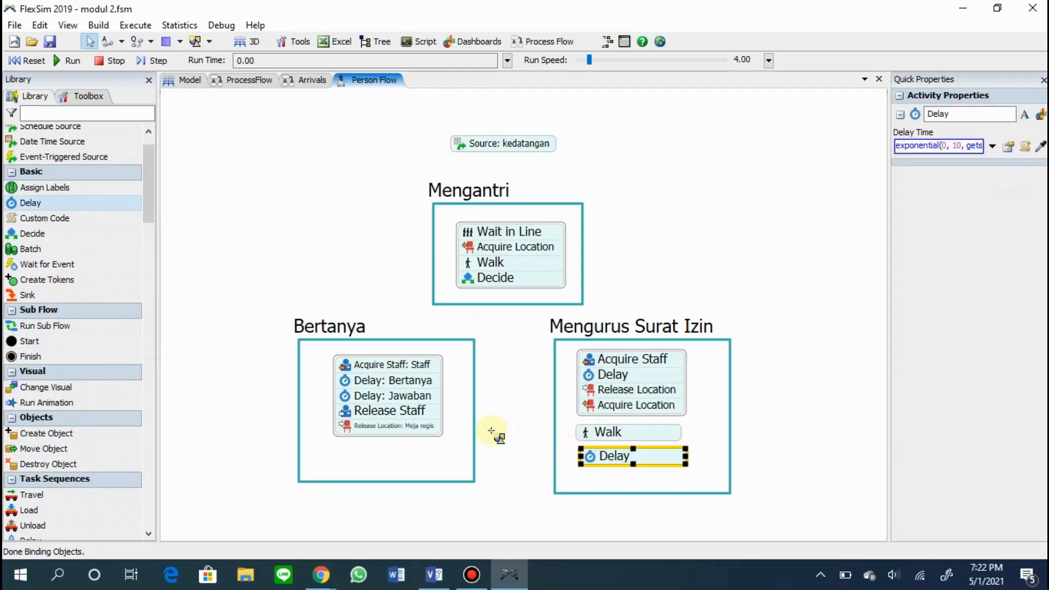
# Add a second Walk and attach the Walk, Delay and Walk activities in that order to the end of the Mengurus Surat Izin block.
pyautogui.scroll(-13, 74, 353)
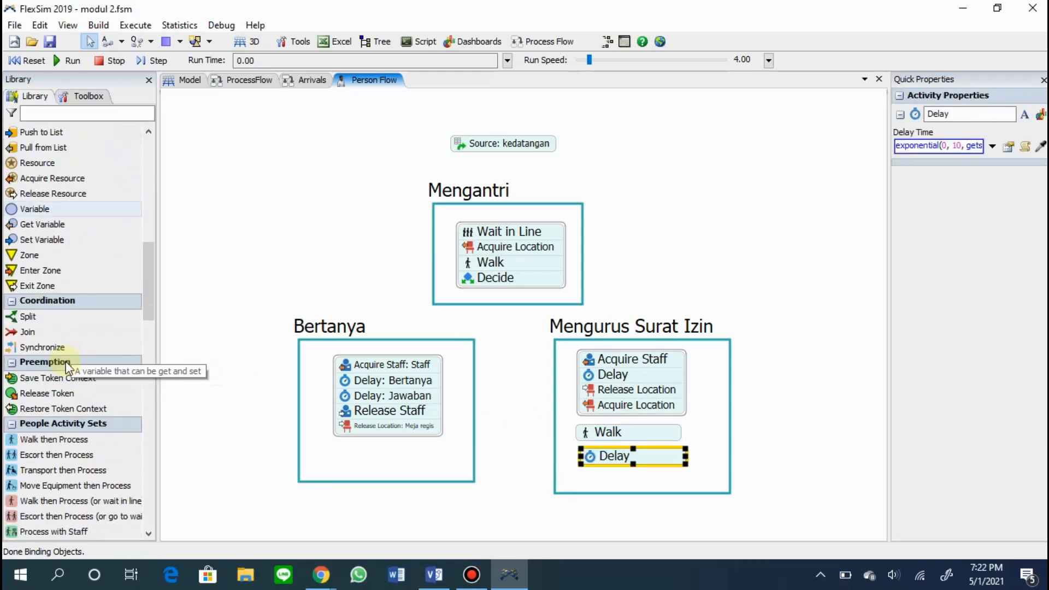
pyautogui.scroll(-5, 63, 360)
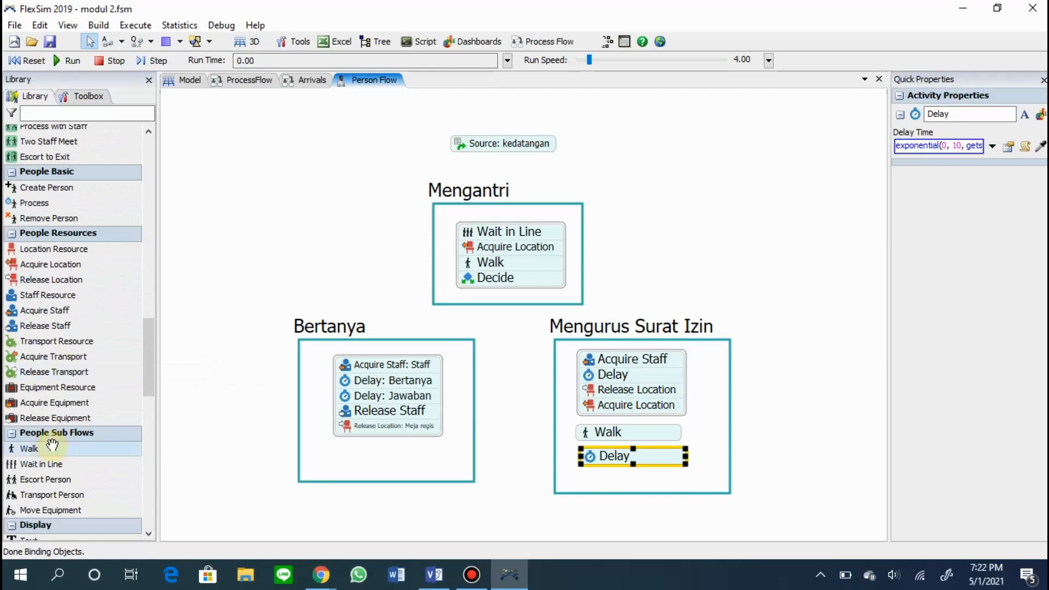
pyautogui.moveTo(581, 474); pyautogui.dragTo(580, 476)
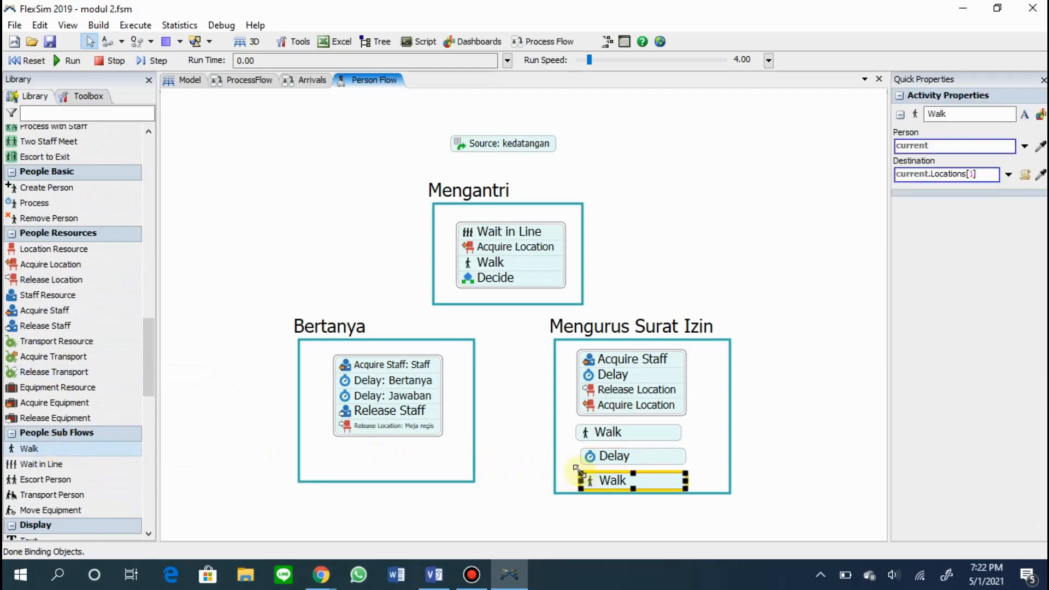
pyautogui.moveTo(605, 437)
pyautogui.mouseDown()
pyautogui.moveTo(611, 424)
pyautogui.moveTo(609, 436)
pyautogui.mouseUp()
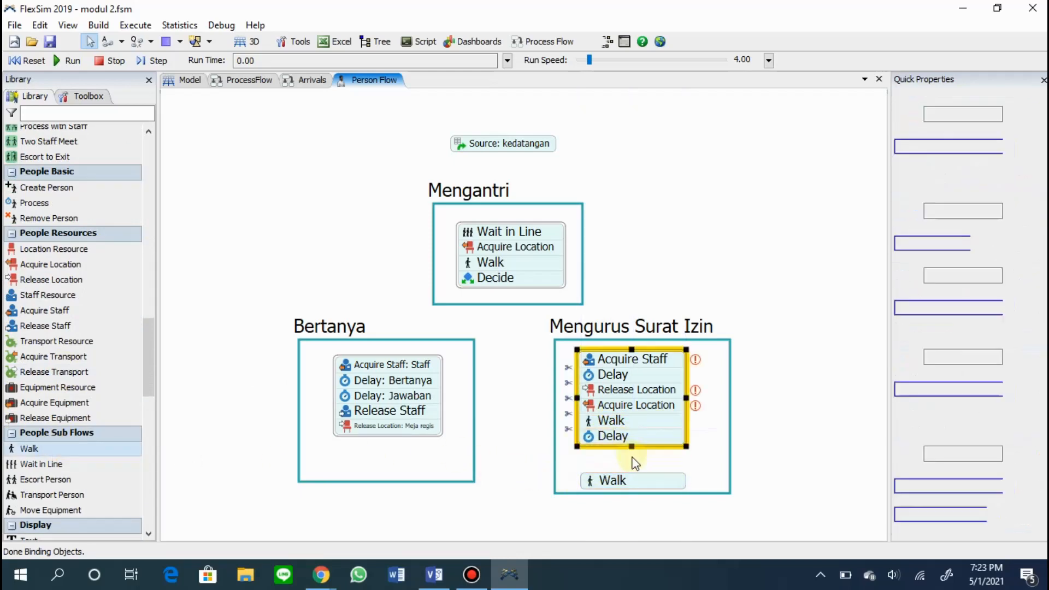
pyautogui.moveTo(633, 474); pyautogui.dragTo(646, 444)
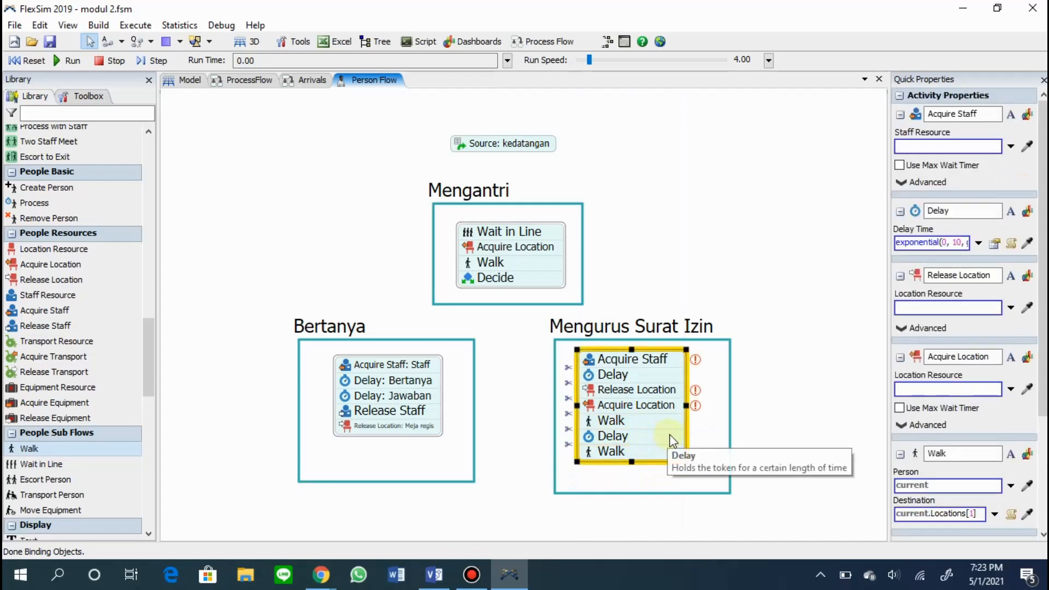
# Attach Release Staff and Release Location to the end of the Mengurus Surat Izin block.
pyautogui.moveTo(83, 326); pyautogui.dragTo(581, 475)
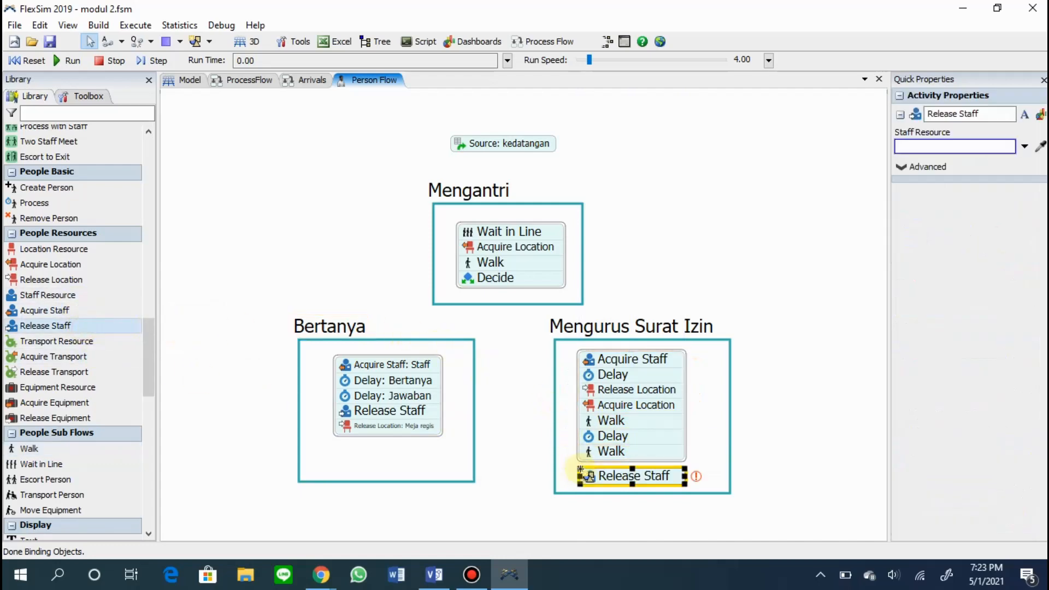
pyautogui.moveTo(36, 281); pyautogui.dragTo(621, 469)
pyautogui.moveTo(681, 510); pyautogui.dragTo(677, 483)
# Extend the Mengurus Surat Izin and Bertanya frames downward to equal heights and centre the permit block in its frame.
pyautogui.click(647, 495)
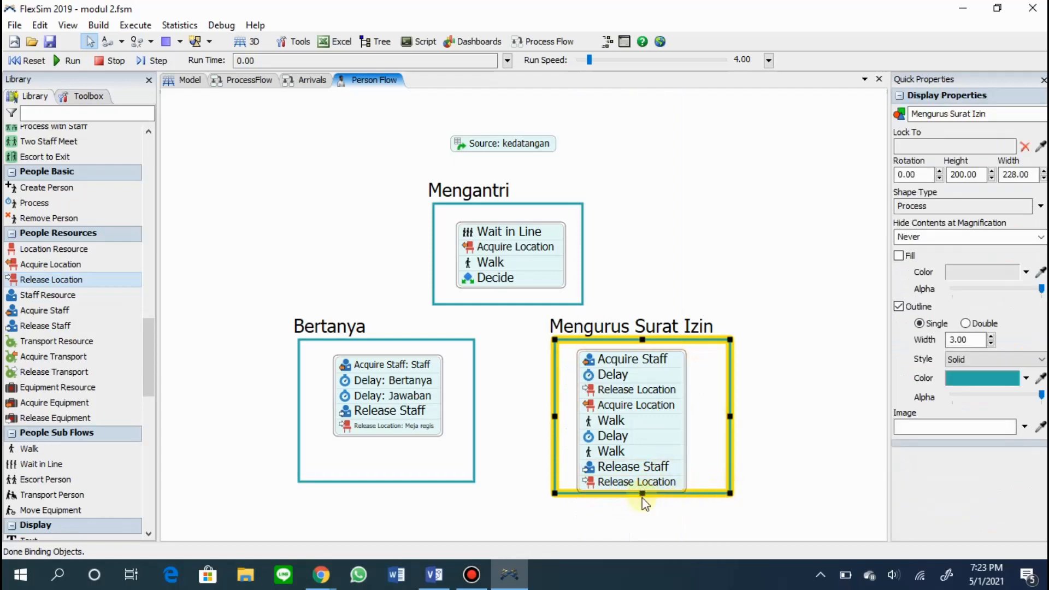
pyautogui.moveTo(695, 496); pyautogui.dragTo(667, 496)
pyautogui.click(457, 483)
pyautogui.moveTo(386, 481); pyautogui.dragTo(387, 516)
pyautogui.click(510, 421)
# Rename the permit block's first five activities "Acquire Staff: Staff", "Delay: Meminta surat Izin", "Release Location: Meja regis", "Acquire Location: Ruang tunggu" and "Walk: Menuju ruang tunggu".
pyautogui.scroll(-1, 510, 420)
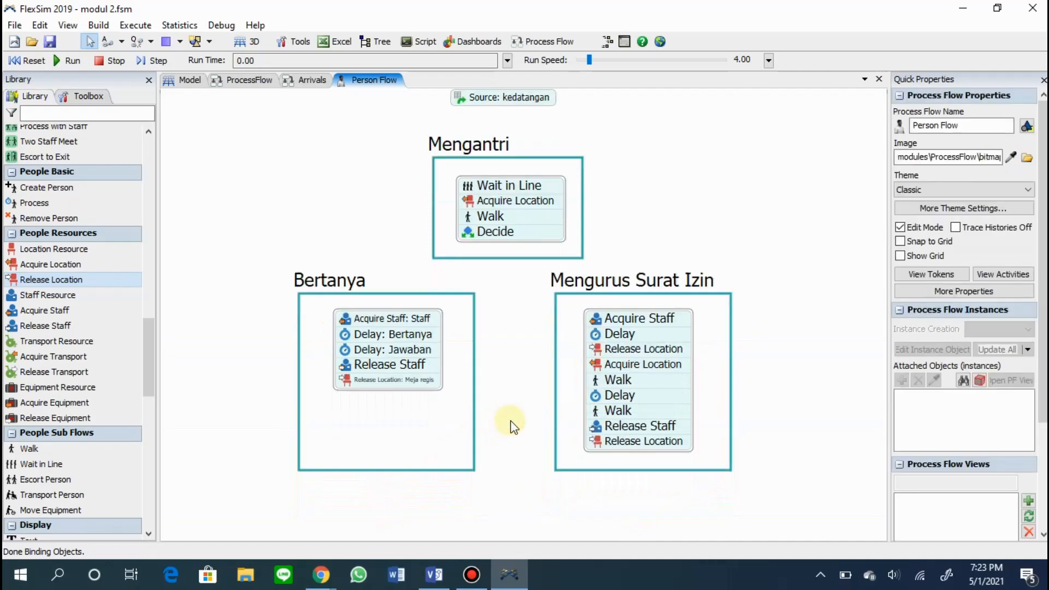
pyautogui.click(672, 312)
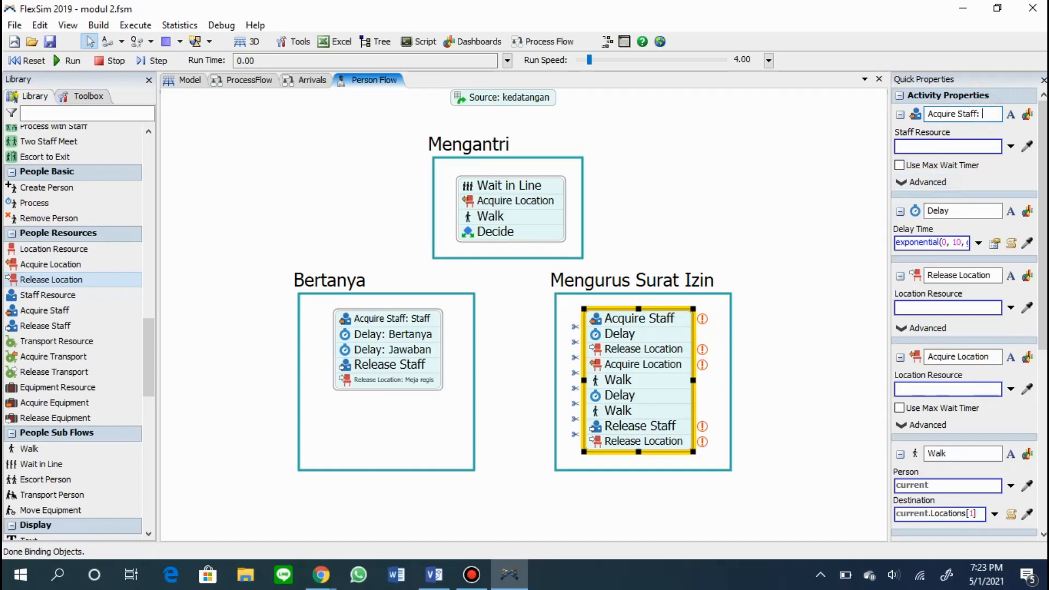
pyautogui.click(795, 174)
pyautogui.click(666, 350)
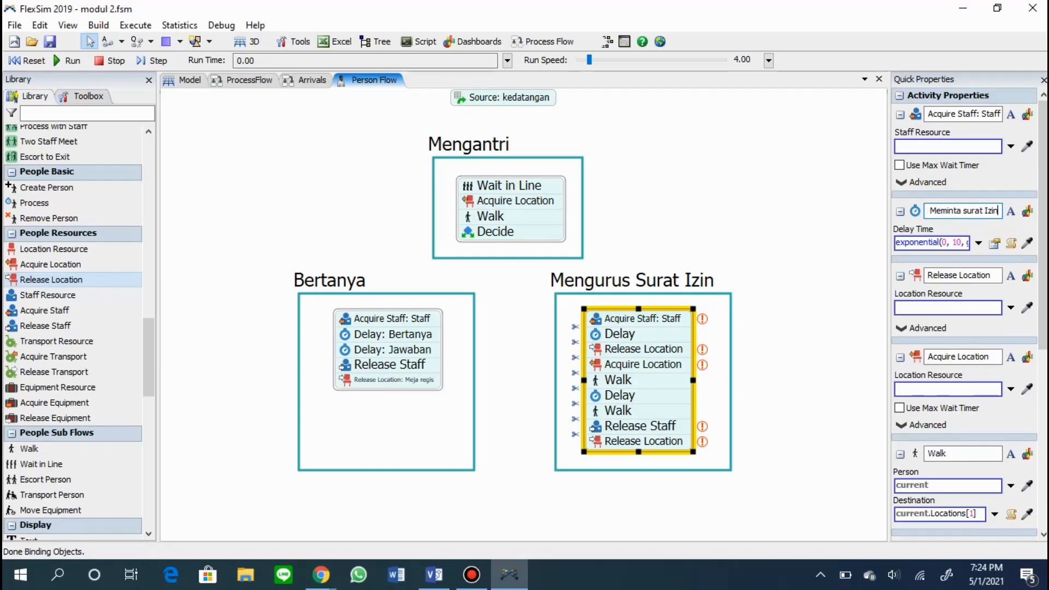
pyautogui.click(998, 275)
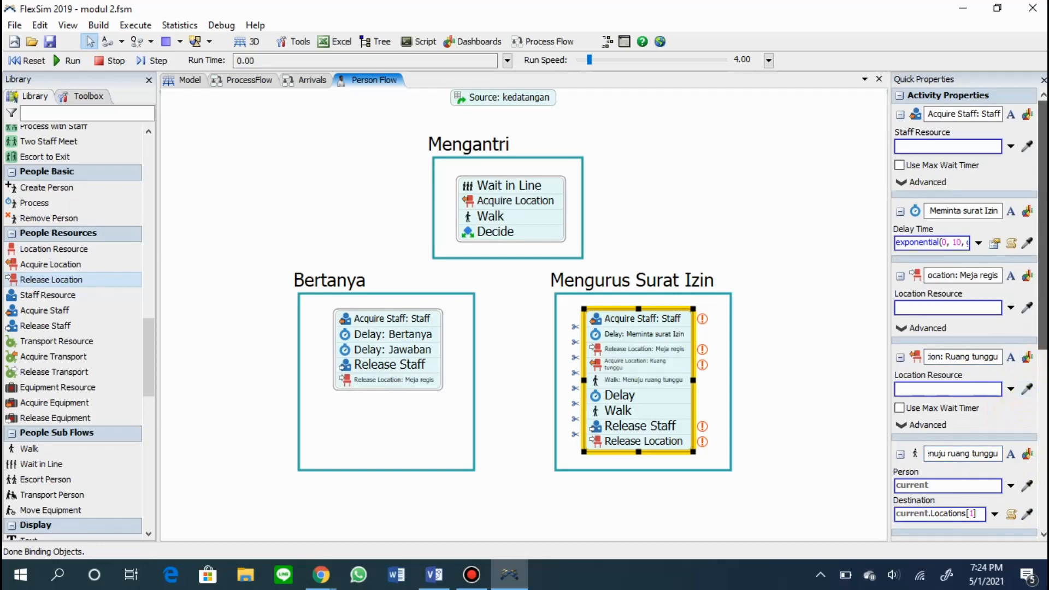
# Rename the permit block's last four activities "Delay: Menunggu surat izin", "Walk: Staff ke ruang tunggu", "Release Staff: Staff" and "Release Location: Ruang tunggu".
pyautogui.scroll(-2, 1045, 470)
pyautogui.scroll(-7, 962, 245)
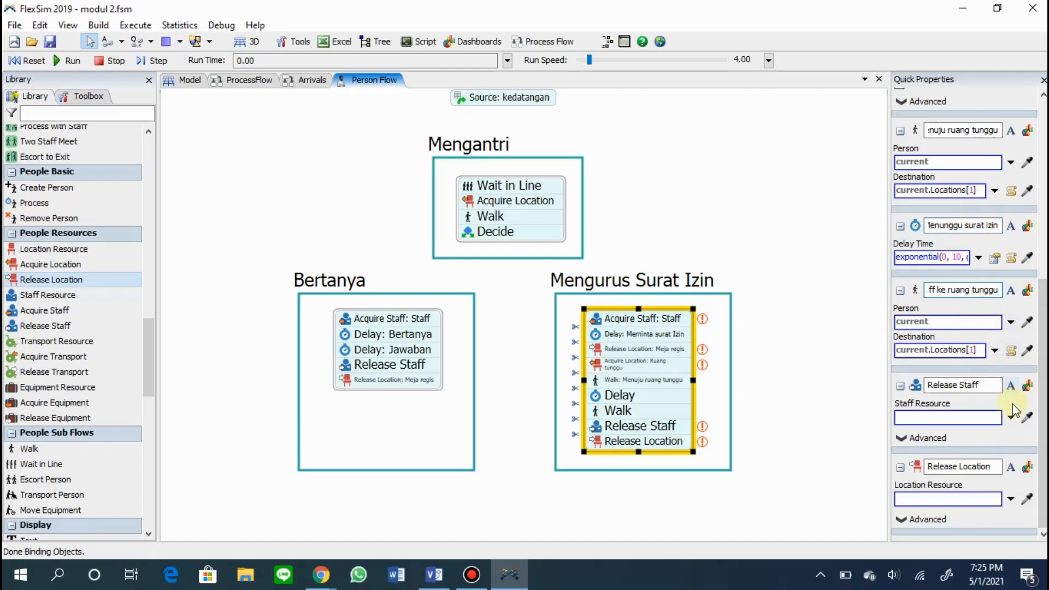
pyautogui.click(990, 385)
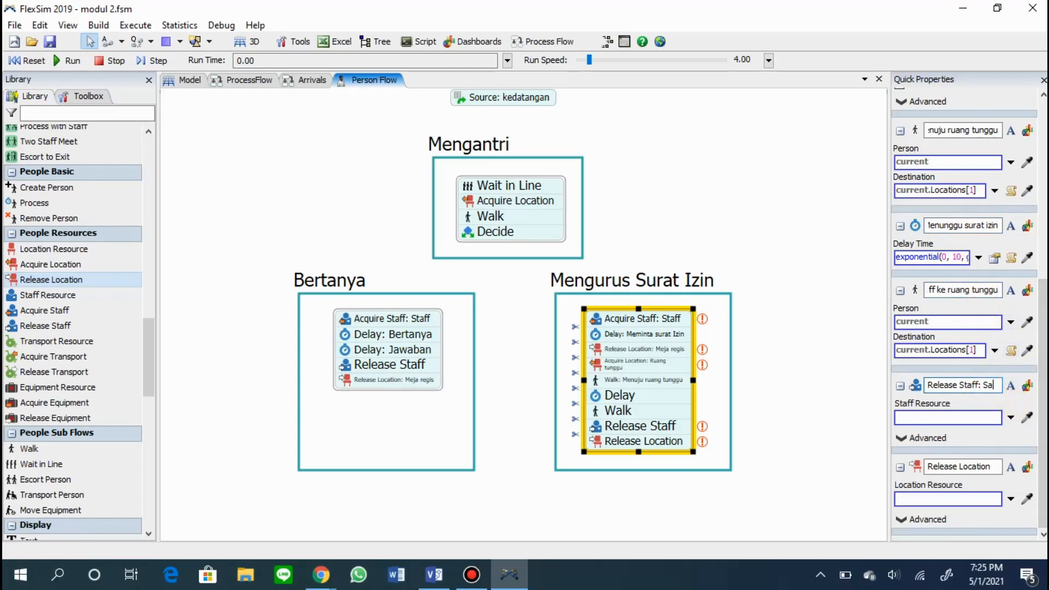
pyautogui.click(997, 466)
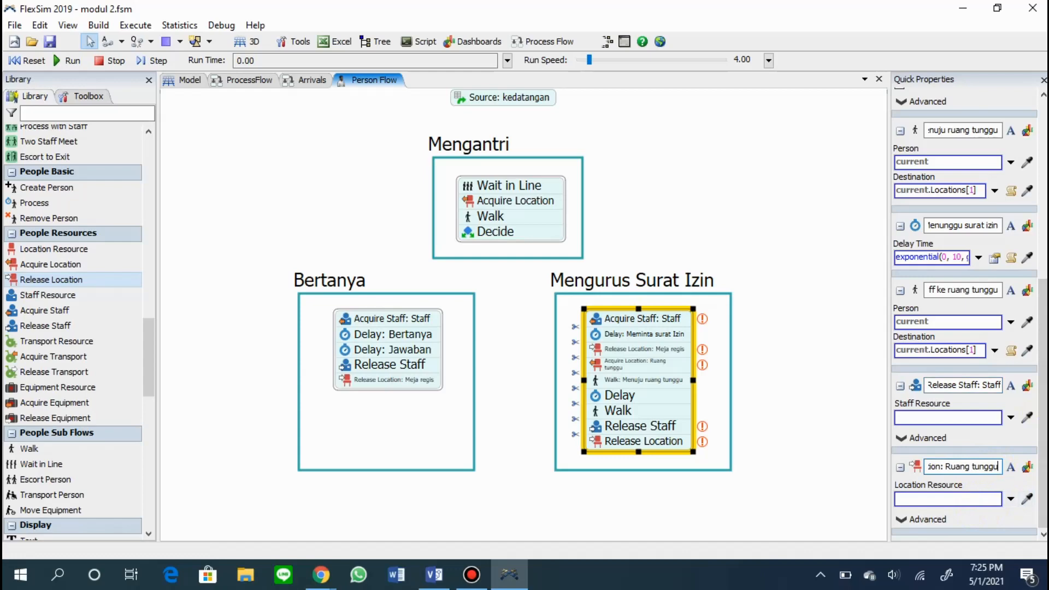
pyautogui.click(793, 431)
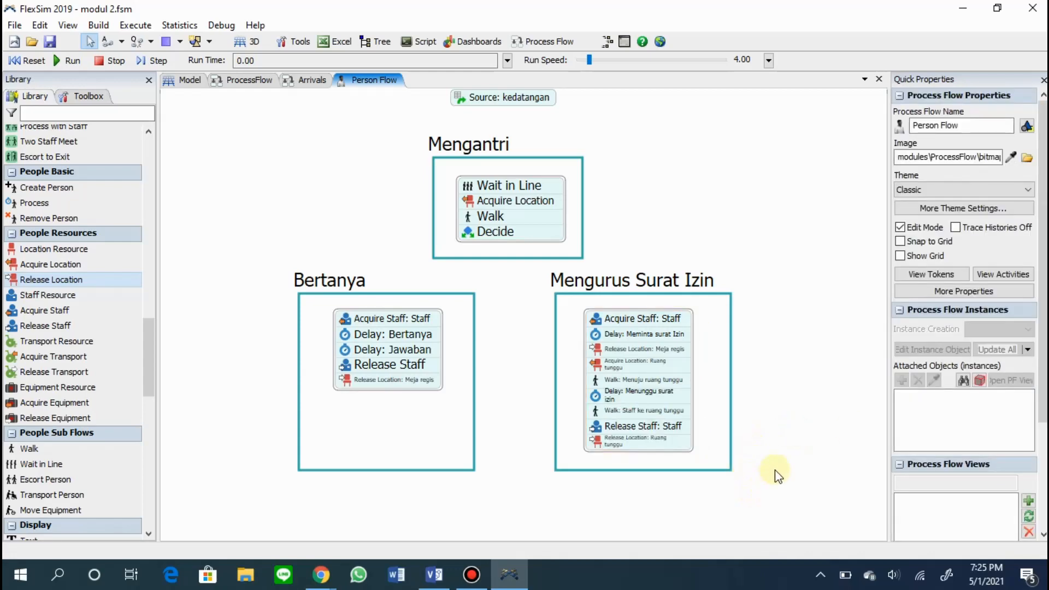
# Place a new Process flowchart frame below the Bertanya and Mengurus Surat Izin frames.
pyautogui.scroll(-1, 772, 476)
pyautogui.scroll(-3, 67, 459)
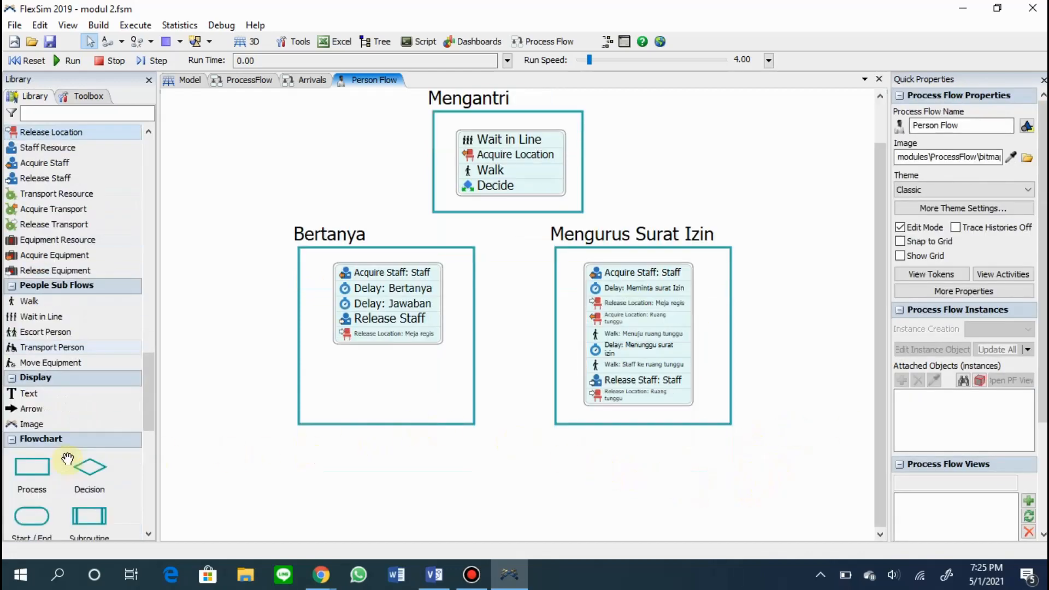
pyautogui.scroll(-6, 67, 459)
pyautogui.scroll(1, 27, 185)
pyautogui.moveTo(28, 186); pyautogui.dragTo(345, 384)
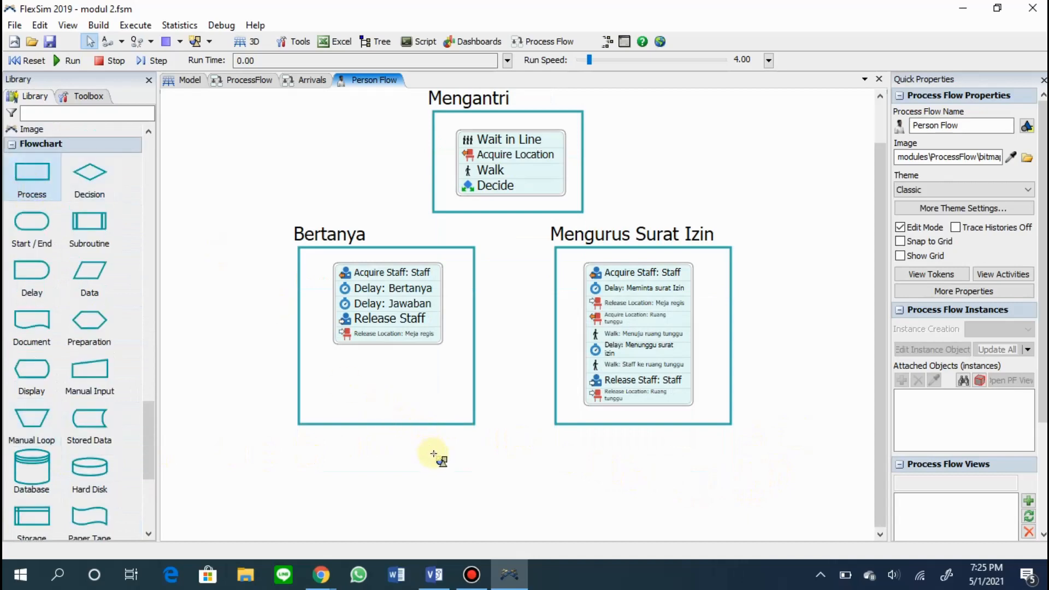
pyautogui.moveTo(439, 454); pyautogui.dragTo(439, 454)
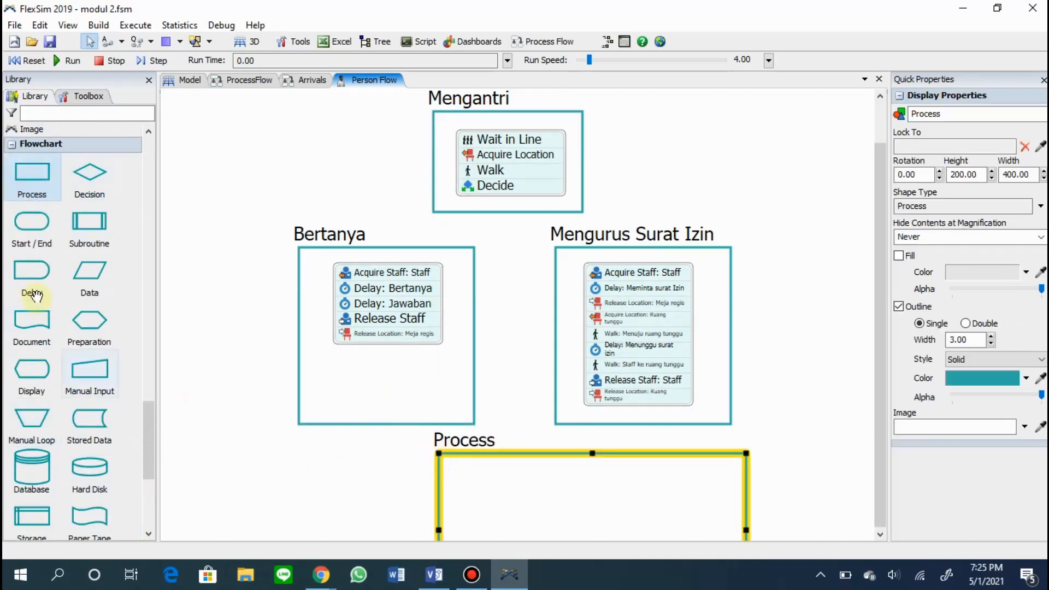
# Add a Walk activity inside the new Process frame and attach a Destroy Object activity beneath it.
pyautogui.scroll(5, 41, 298)
pyautogui.moveTo(27, 190); pyautogui.dragTo(353, 262)
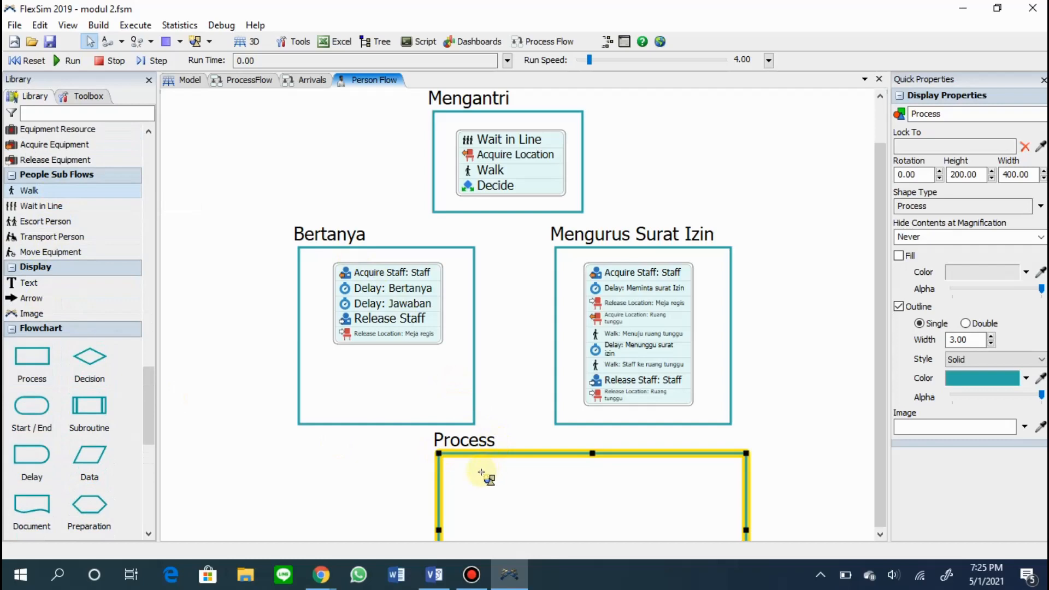
pyautogui.moveTo(481, 473); pyautogui.dragTo(481, 473)
pyautogui.scroll(5, 64, 336)
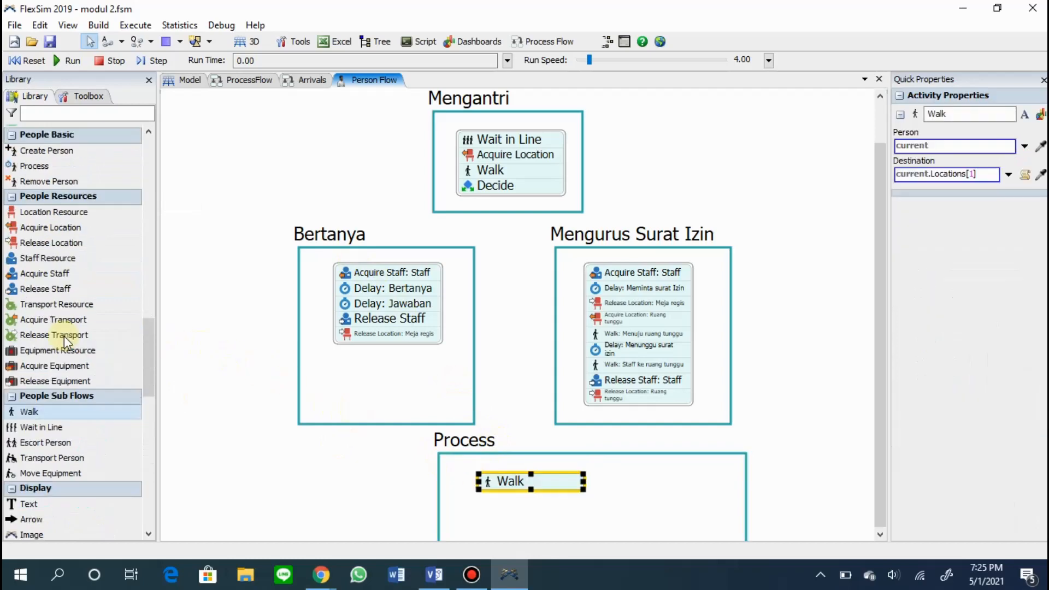
pyautogui.scroll(10, 64, 336)
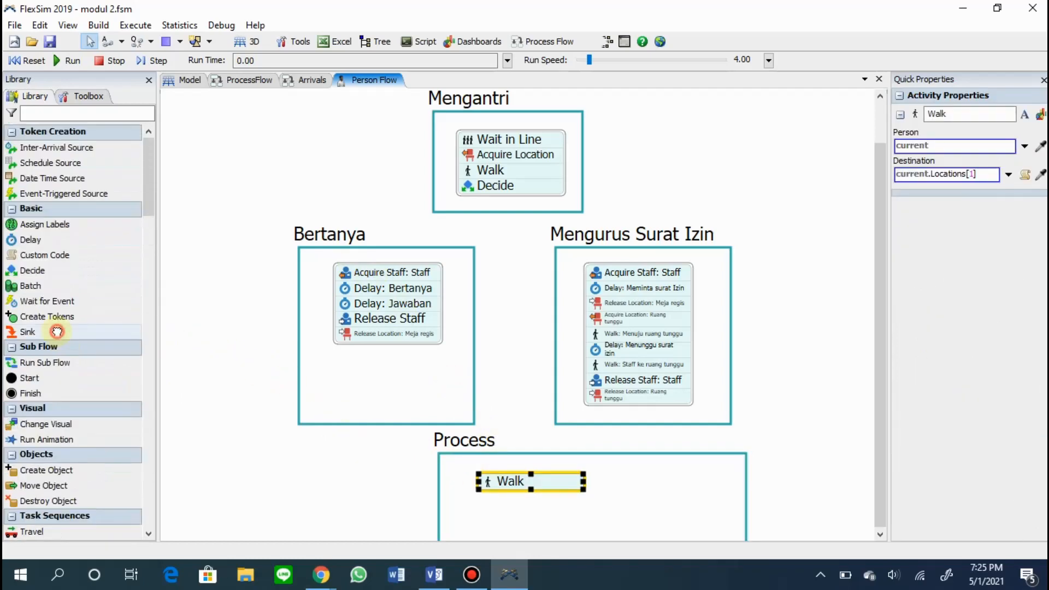
pyautogui.scroll(-2, 39, 358)
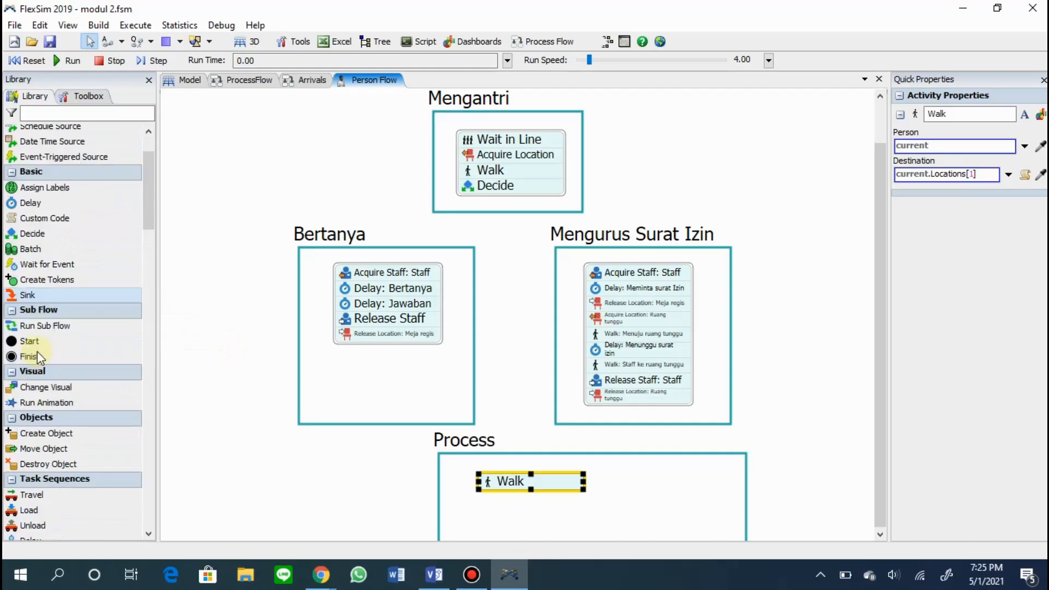
pyautogui.scroll(-2, 39, 358)
pyautogui.moveTo(493, 501); pyautogui.dragTo(498, 505)
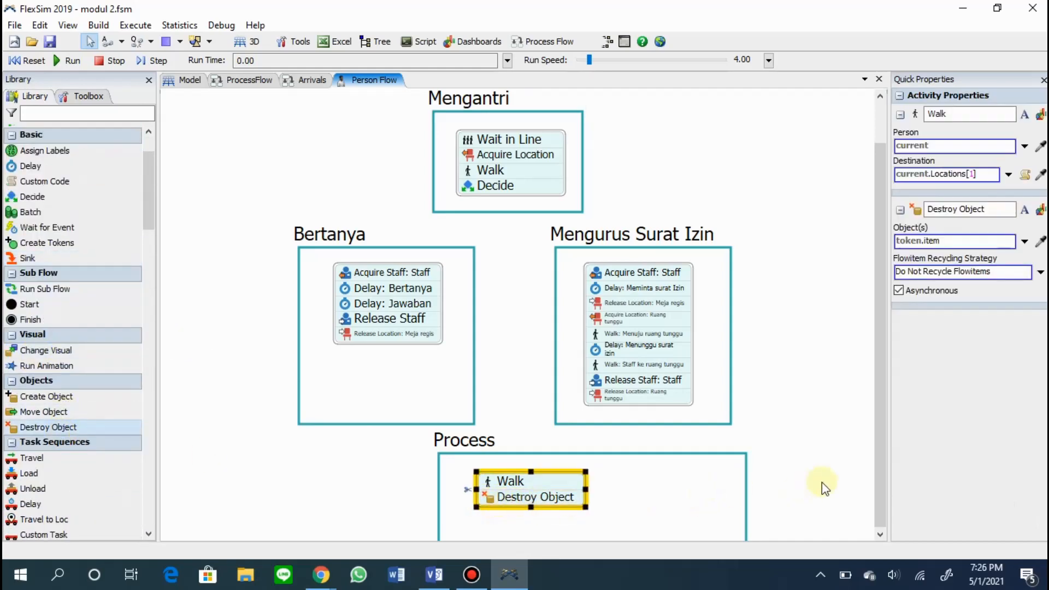
# Shrink the Process frame's width and height so it fits closely around the Walk and Destroy Object block.
pyautogui.click(698, 487)
pyautogui.scroll(-3, 735, 468)
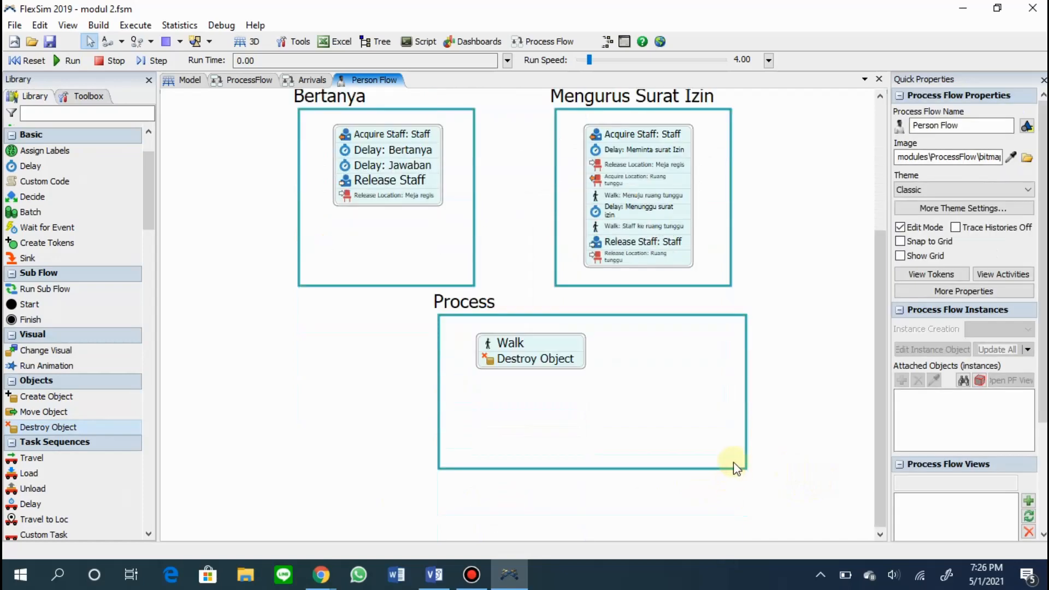
pyautogui.click(746, 393)
pyautogui.moveTo(746, 392); pyautogui.dragTo(615, 385)
pyautogui.moveTo(527, 468); pyautogui.dragTo(574, 389)
pyautogui.click(666, 381)
pyautogui.scroll(2, 666, 376)
# Rename the Process frame's activities "Walk: Ke pintu keluat" and "Destroy Object: keluar".
pyautogui.click(551, 448)
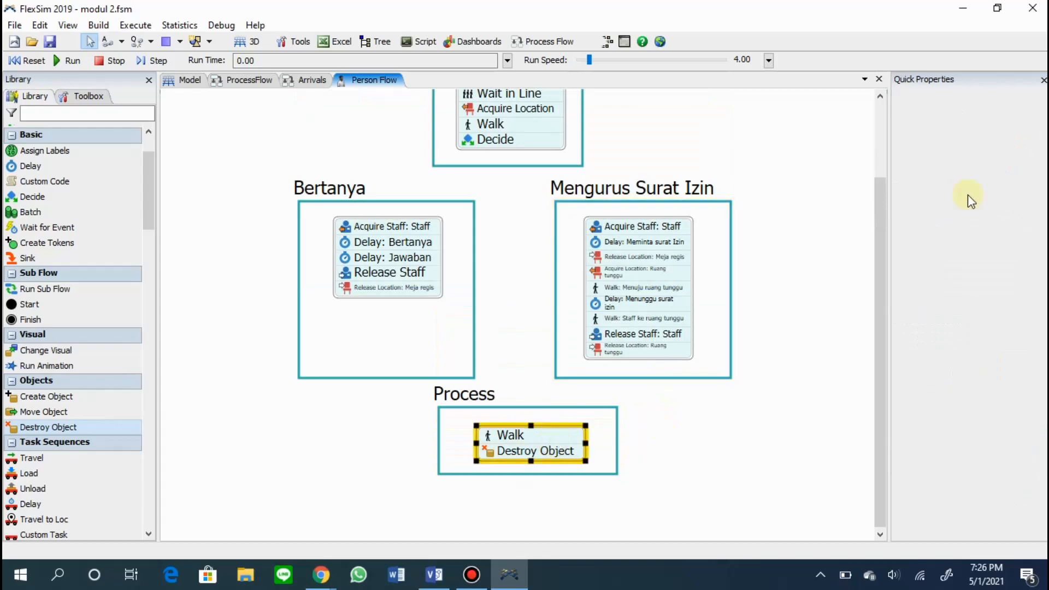
pyautogui.click(974, 117)
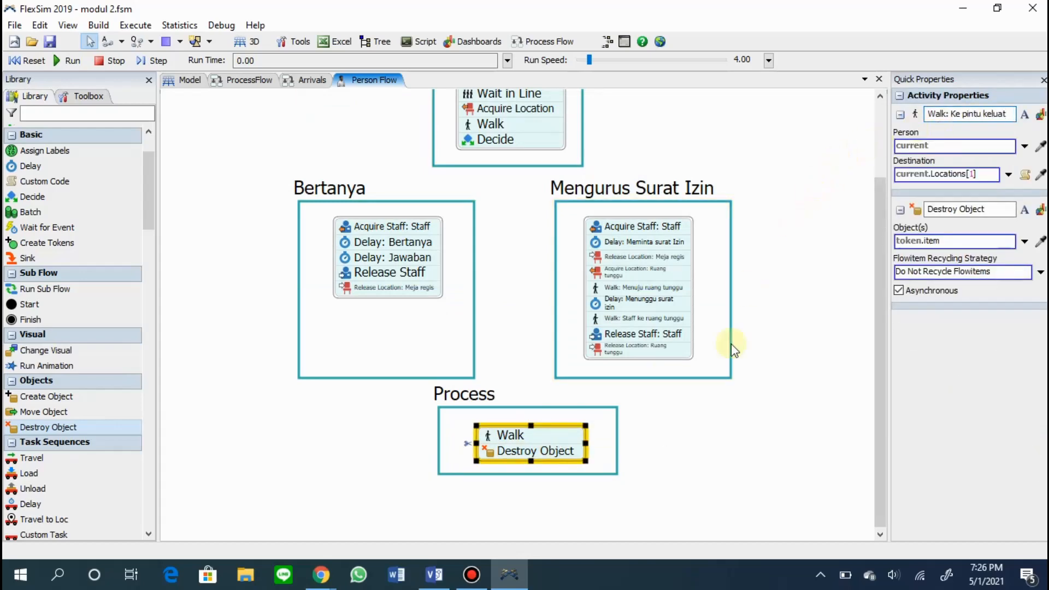
pyautogui.click(732, 349)
pyautogui.click(542, 439)
pyautogui.click(986, 209)
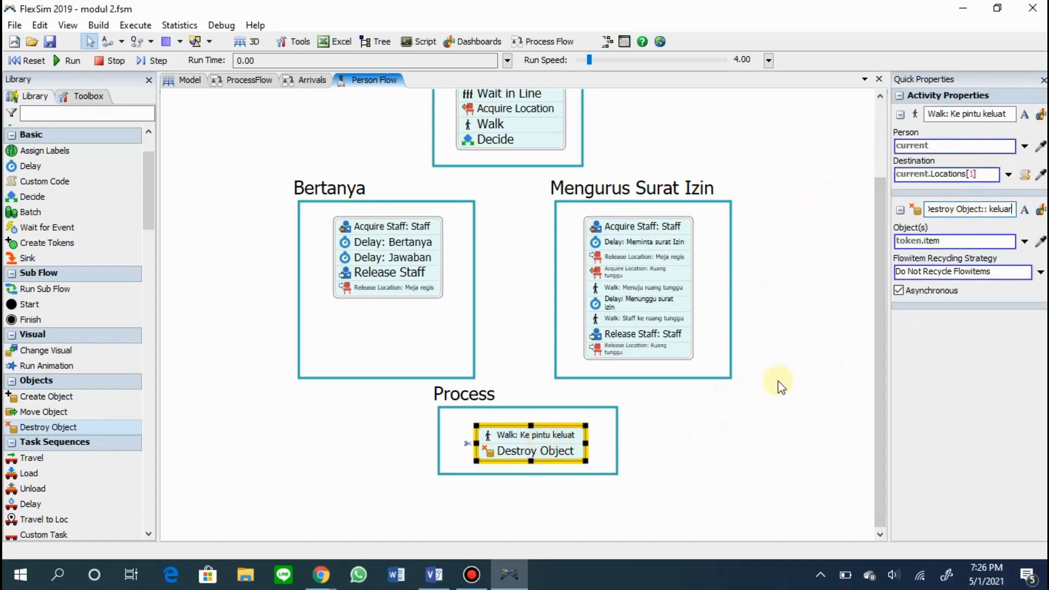
pyautogui.write(': keluar')
pyautogui.click(608, 435)
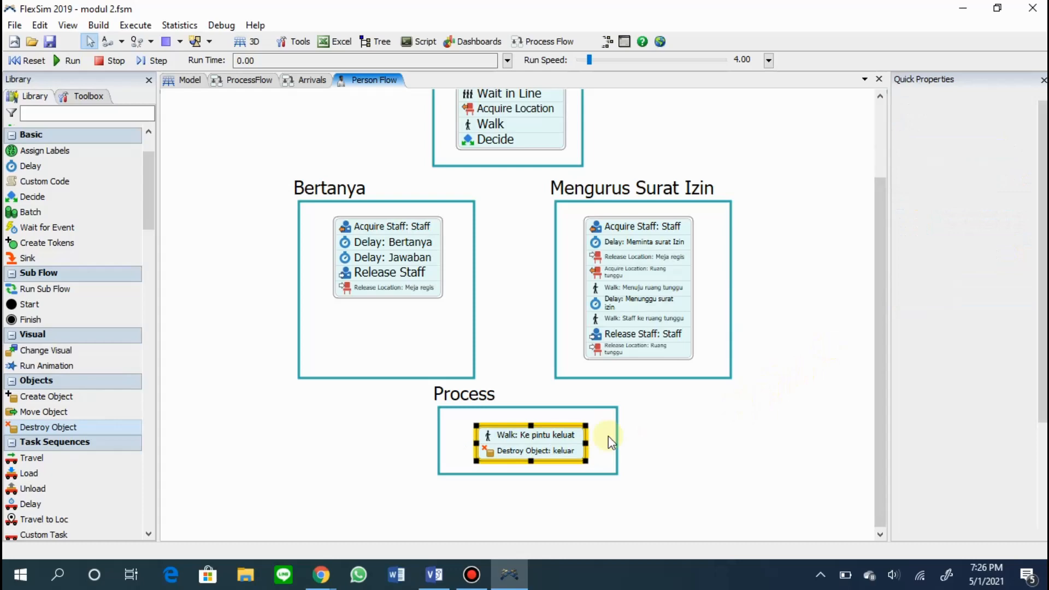
# Move the Process frame with its block slightly down and narrow it to the width of the Mengantri frame.
pyautogui.moveTo(585, 476); pyautogui.dragTo(581, 490)
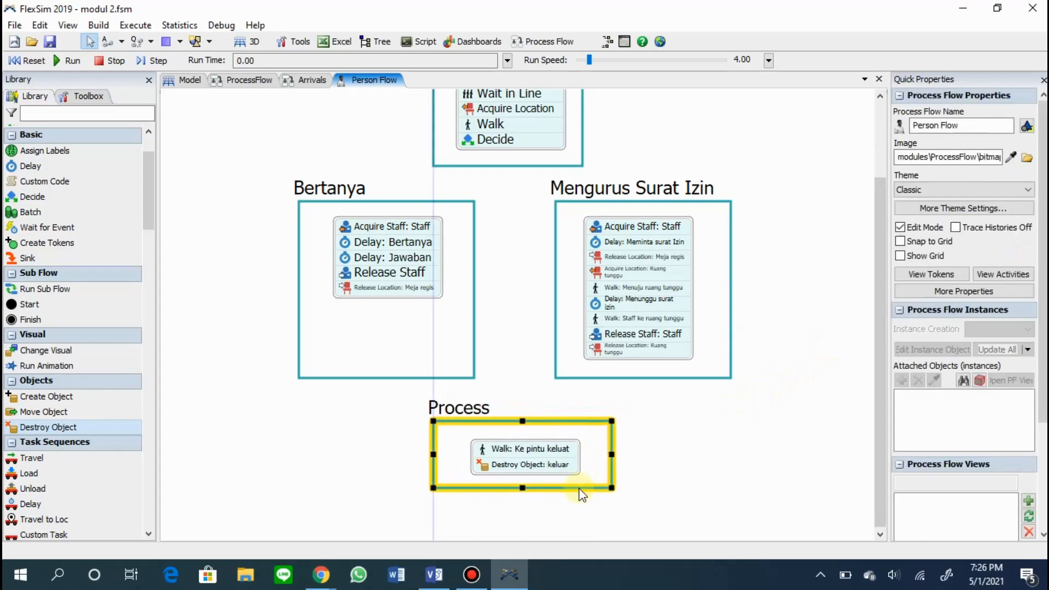
pyautogui.moveTo(612, 454); pyautogui.dragTo(549, 465)
pyautogui.click(627, 447)
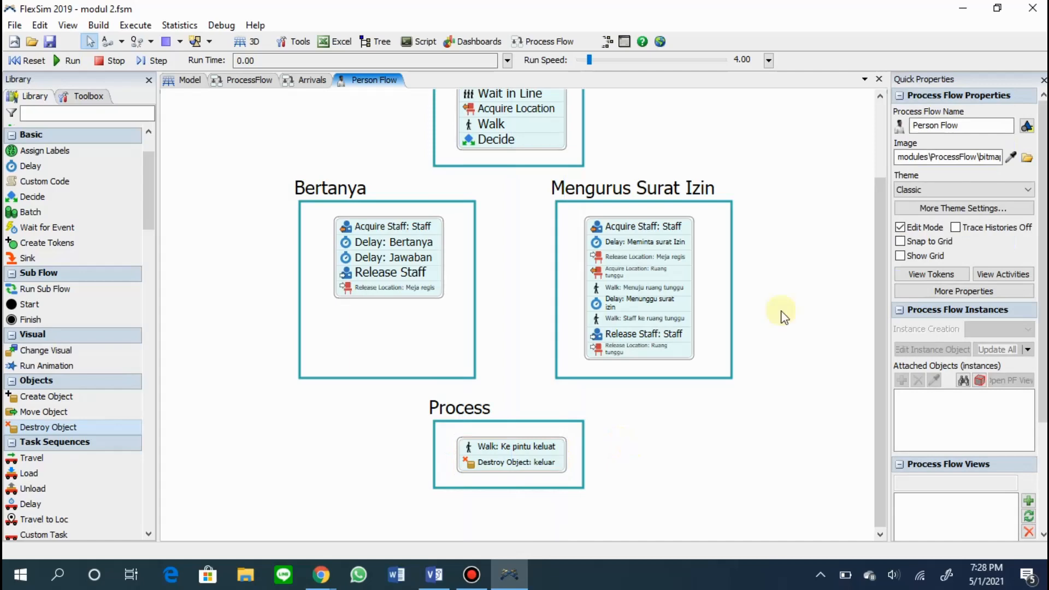
pyautogui.scroll(3, 779, 311)
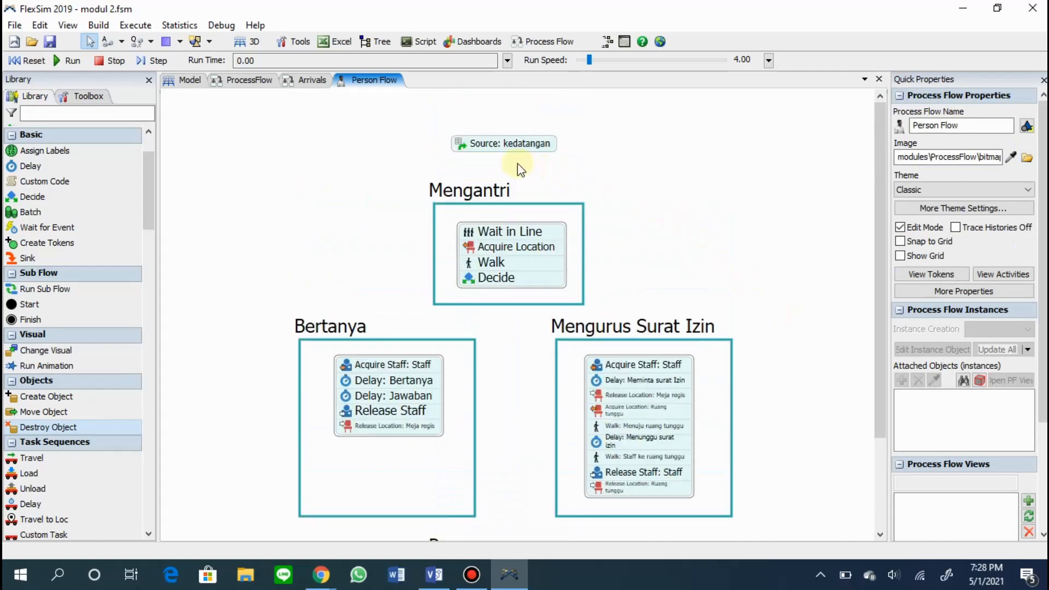
# Connect the kedatangan source to the Mengantri block, and its Decide activity to the Bertanya block, redrawing the latter connector once.
pyautogui.moveTo(508, 147); pyautogui.dragTo(546, 276)
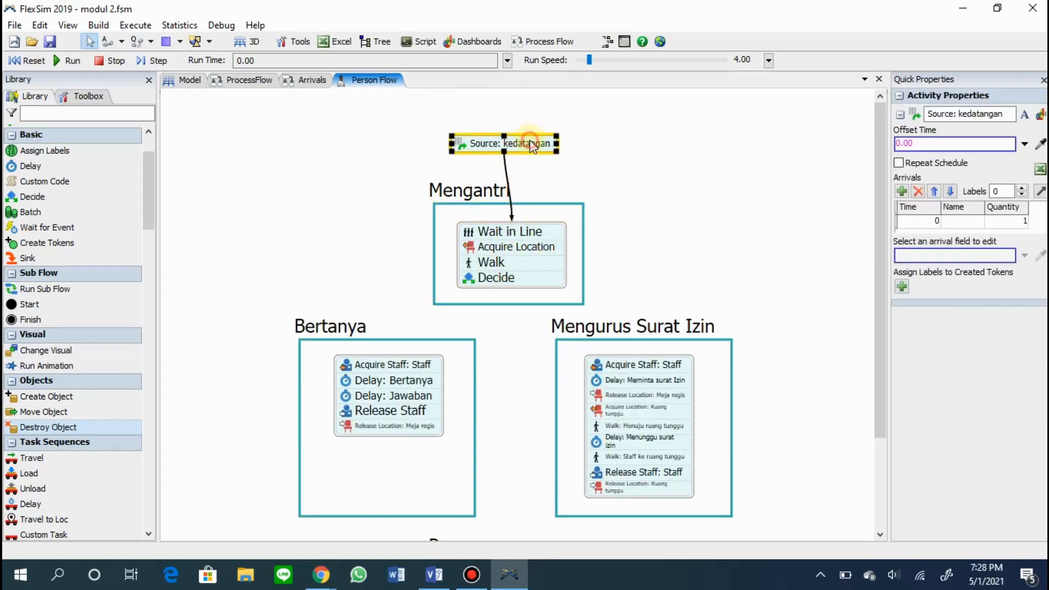
pyautogui.moveTo(498, 300); pyautogui.dragTo(363, 369)
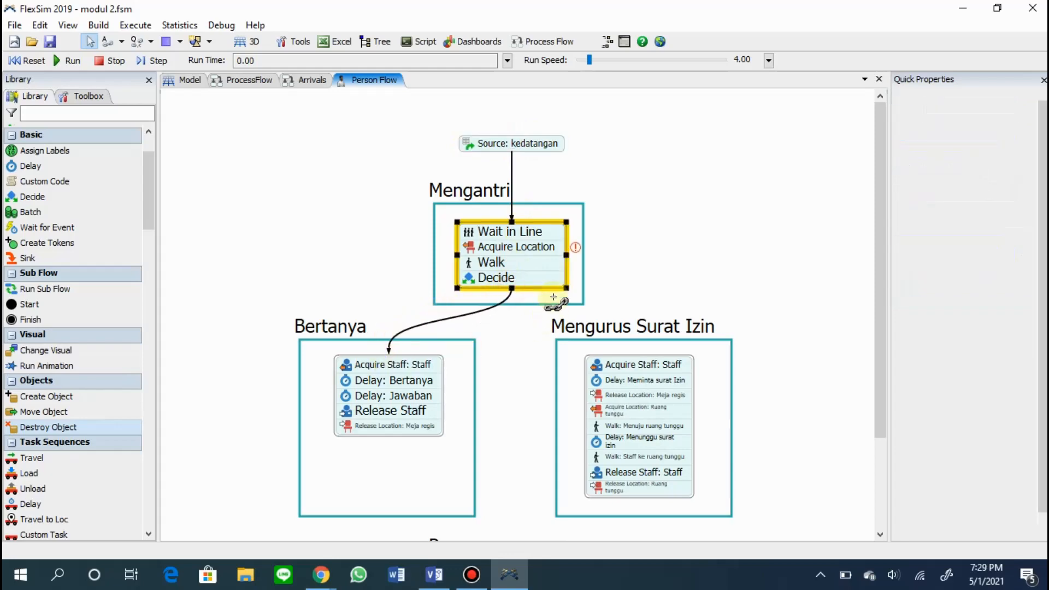
pyautogui.click(514, 291)
pyautogui.press('Delete')
pyautogui.moveTo(515, 296); pyautogui.dragTo(390, 354)
pyautogui.click(620, 299)
# Connect the Decide activity to the Mengurus Surat Izin block, deleting and redrawing the connector once.
pyautogui.moveTo(512, 288); pyautogui.dragTo(640, 361)
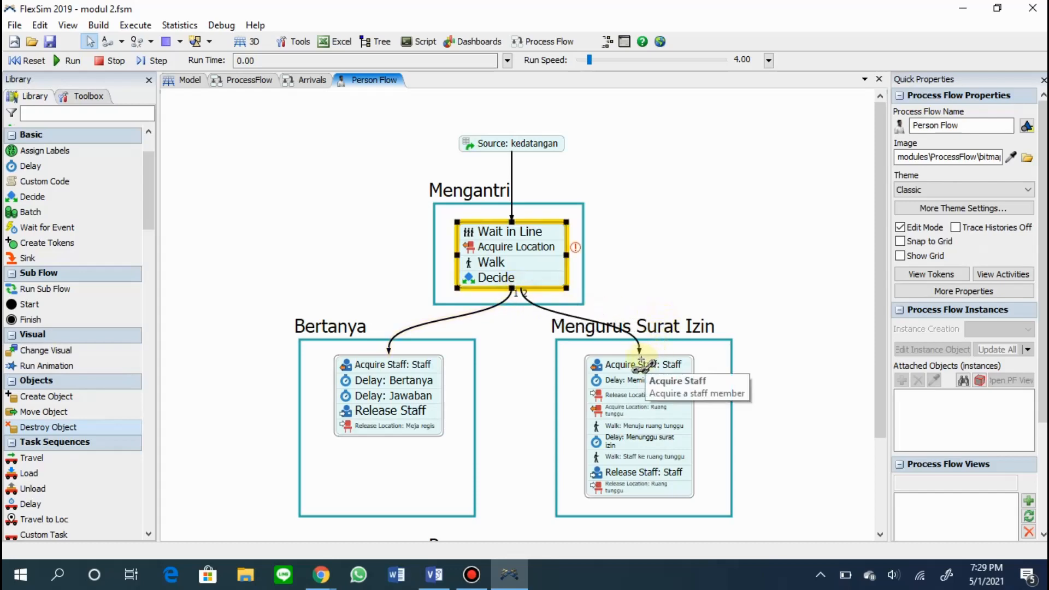
pyautogui.click(526, 298)
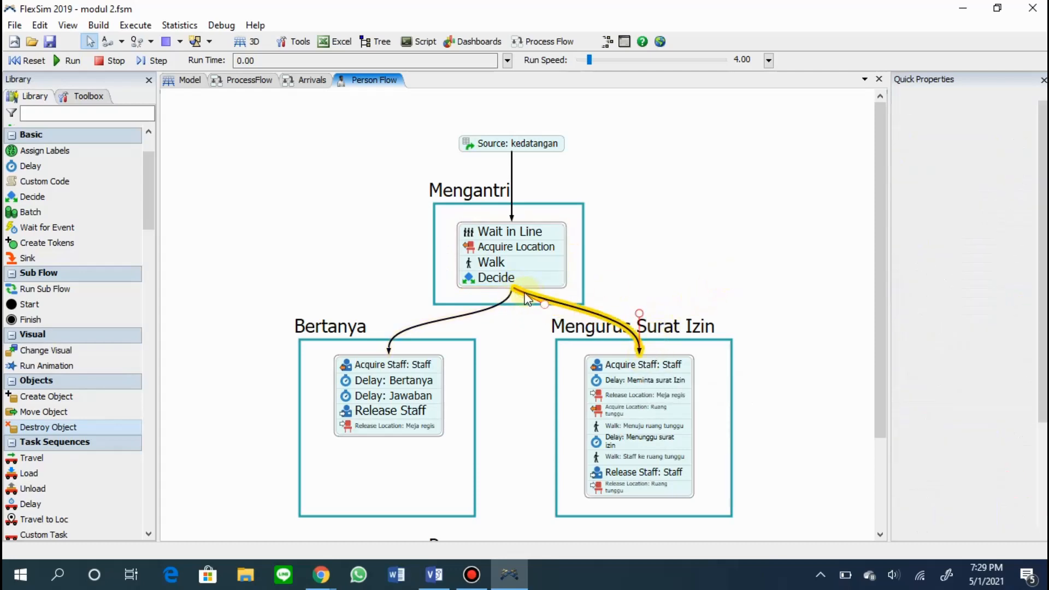
pyautogui.press('Delete')
pyautogui.moveTo(512, 295); pyautogui.dragTo(639, 361)
pyautogui.click(727, 293)
# Connect the Bertanya and Mengurus Surat Izin blocks to the "Walk: Ke pintu keluat" activity.
pyautogui.scroll(-3, 541, 346)
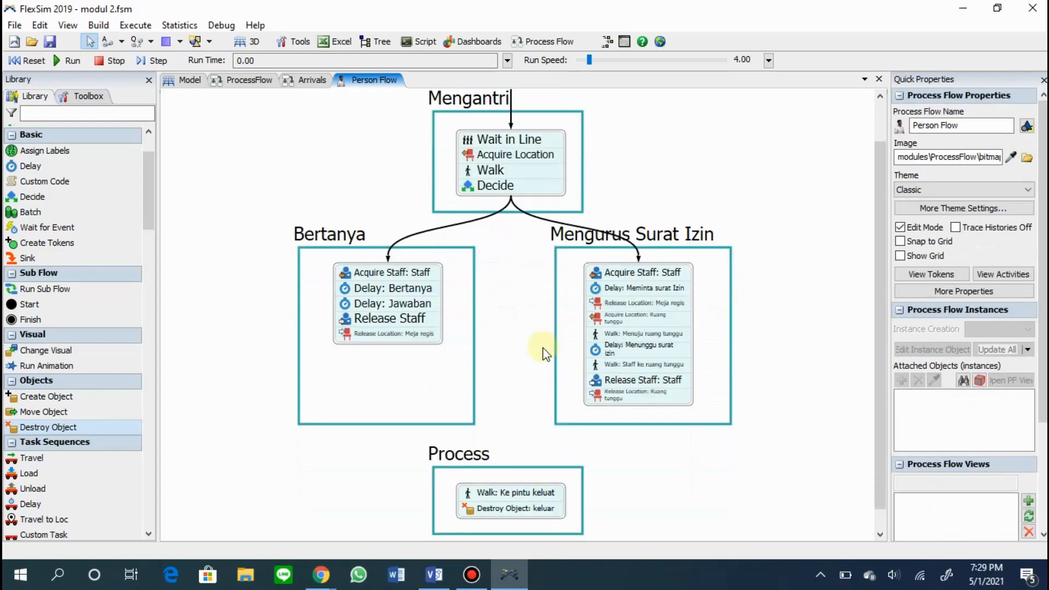
pyautogui.moveTo(392, 304); pyautogui.dragTo(513, 448)
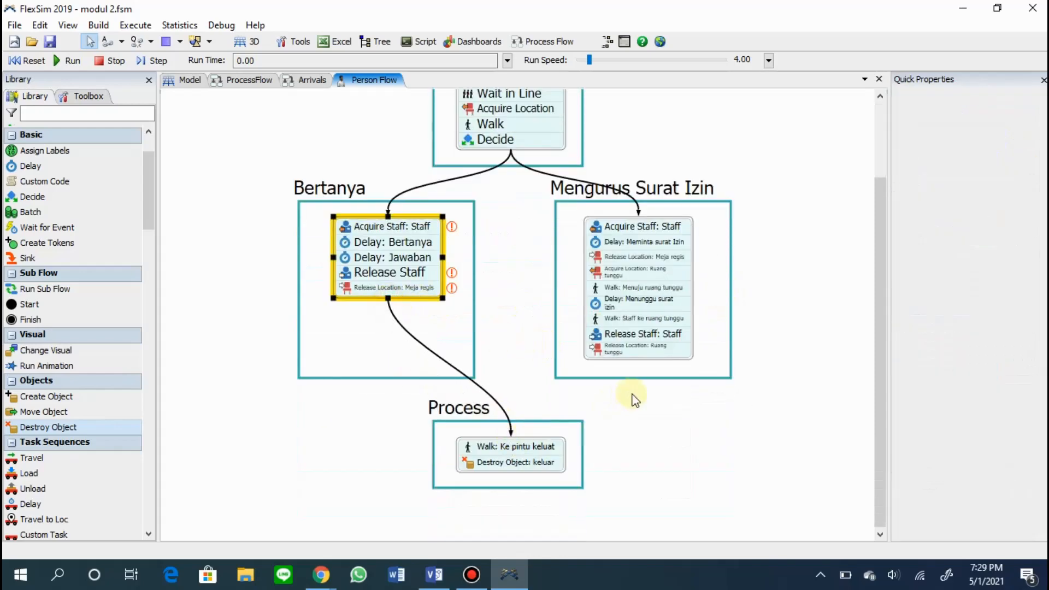
pyautogui.click(628, 356)
pyautogui.moveTo(638, 360); pyautogui.dragTo(516, 434)
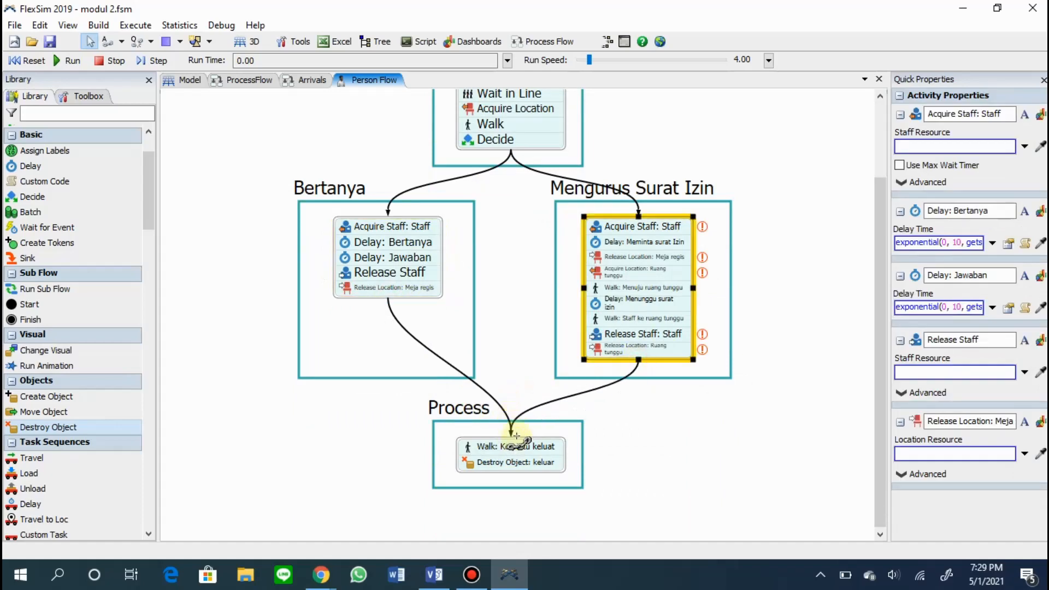
pyautogui.click(637, 410)
pyautogui.scroll(3, 501, 178)
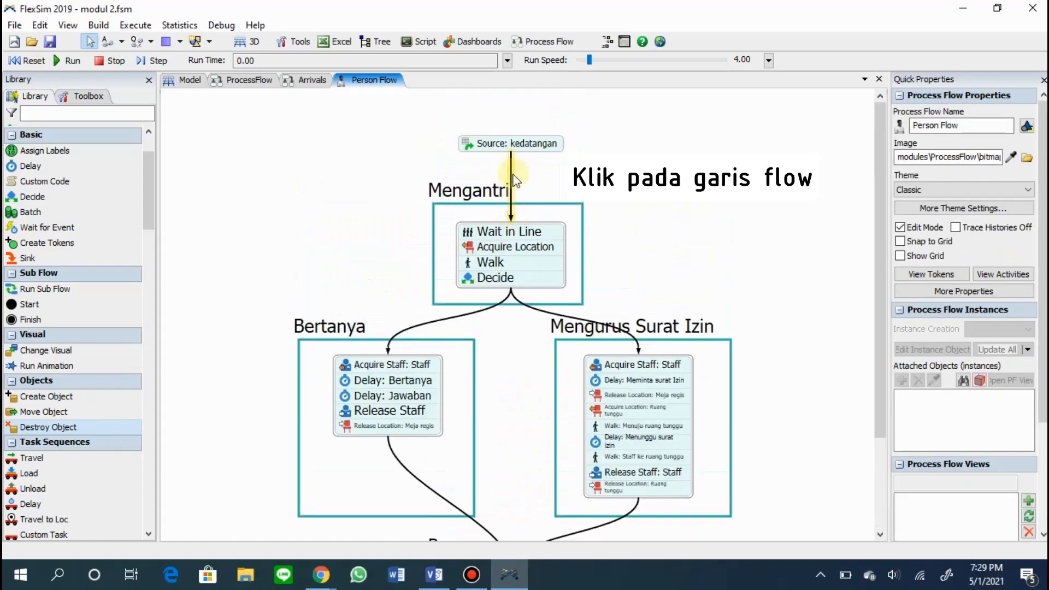
# Change the connector between the source and Mengantri to Split, and spread its end markers to either side of the Mengantri title.
pyautogui.click(510, 180)
pyautogui.click(1027, 262)
pyautogui.click(967, 295)
pyautogui.click(554, 173)
pyautogui.moveTo(516, 168); pyautogui.dragTo(617, 184)
pyautogui.moveTo(513, 204); pyautogui.dragTo(414, 201)
pyautogui.moveTo(486, 192); pyautogui.dragTo(516, 187)
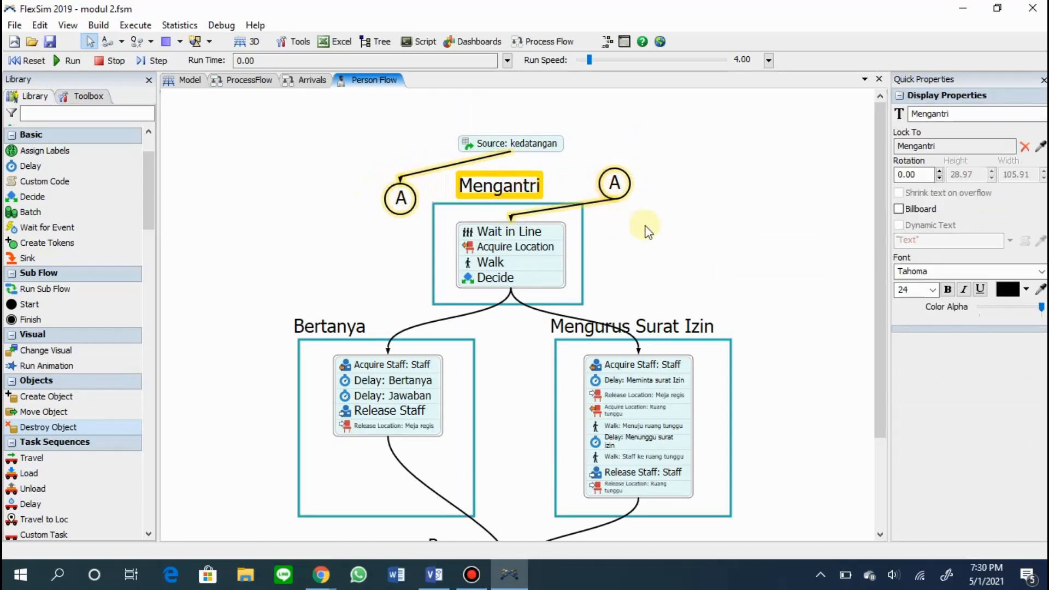
pyautogui.click(642, 230)
# Change both connectors leaving Decide to the Split type and separate their end markers below the Mengantri frame.
pyautogui.click(481, 308)
pyautogui.click(988, 263)
pyautogui.click(973, 296)
pyautogui.click(654, 276)
pyautogui.click(590, 319)
pyautogui.click(988, 263)
pyautogui.click(972, 295)
pyautogui.click(704, 264)
pyautogui.moveTo(520, 344); pyautogui.dragTo(490, 347)
# Move the Mengurus Surat Izin title right and the Bertanya title left, clear of the connector markers.
pyautogui.click(669, 326)
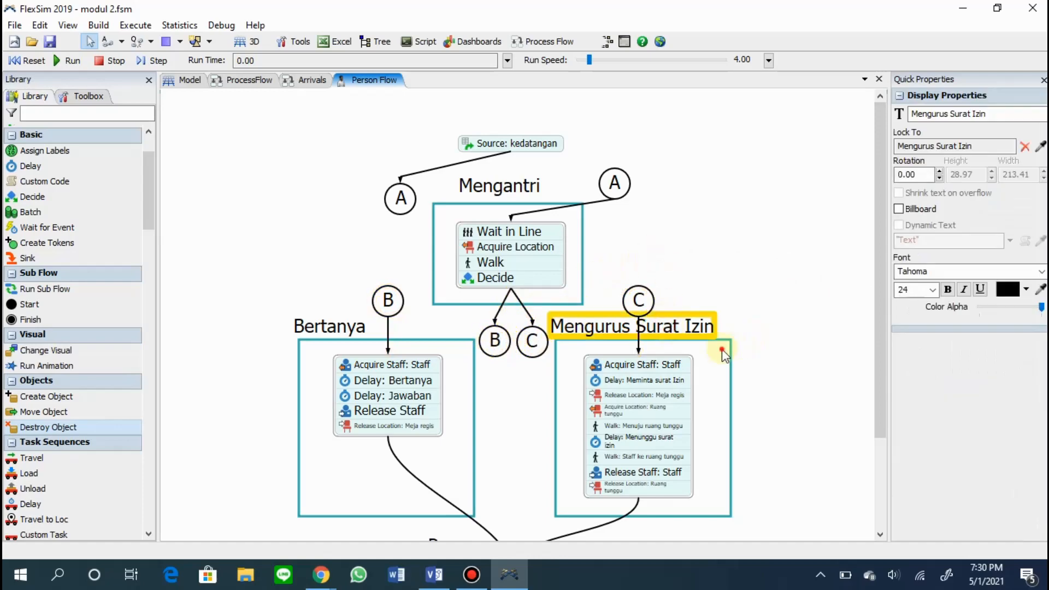
pyautogui.moveTo(679, 322); pyautogui.dragTo(796, 321)
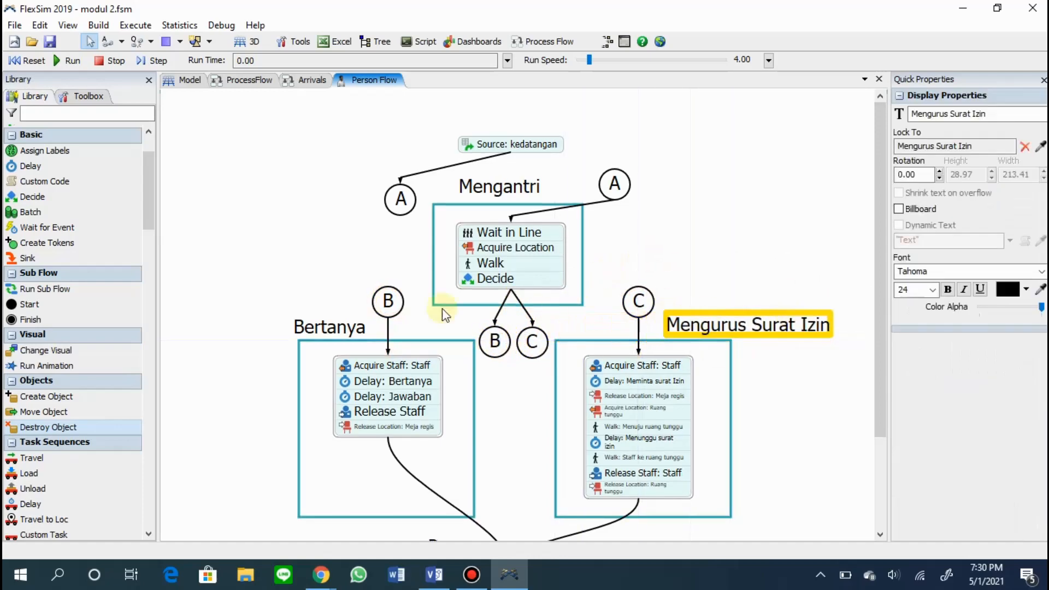
pyautogui.moveTo(304, 327); pyautogui.dragTo(273, 330)
pyautogui.click(292, 281)
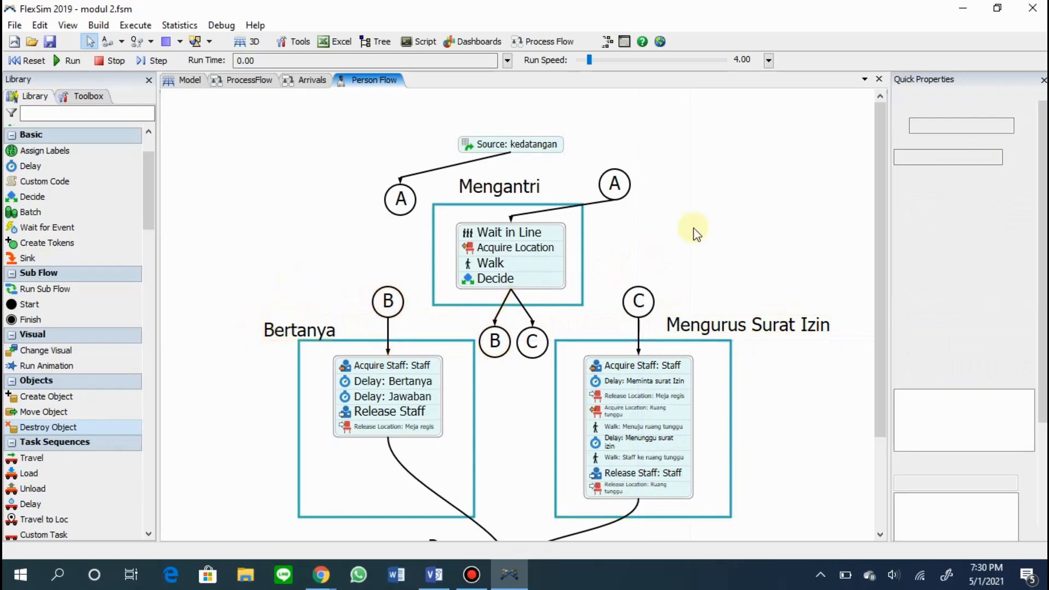
# Change the exit connectors to Split, first the one from Mengurus Surat Izin and then the one from Bertanya.
pyautogui.scroll(-2, 693, 228)
pyautogui.click(577, 448)
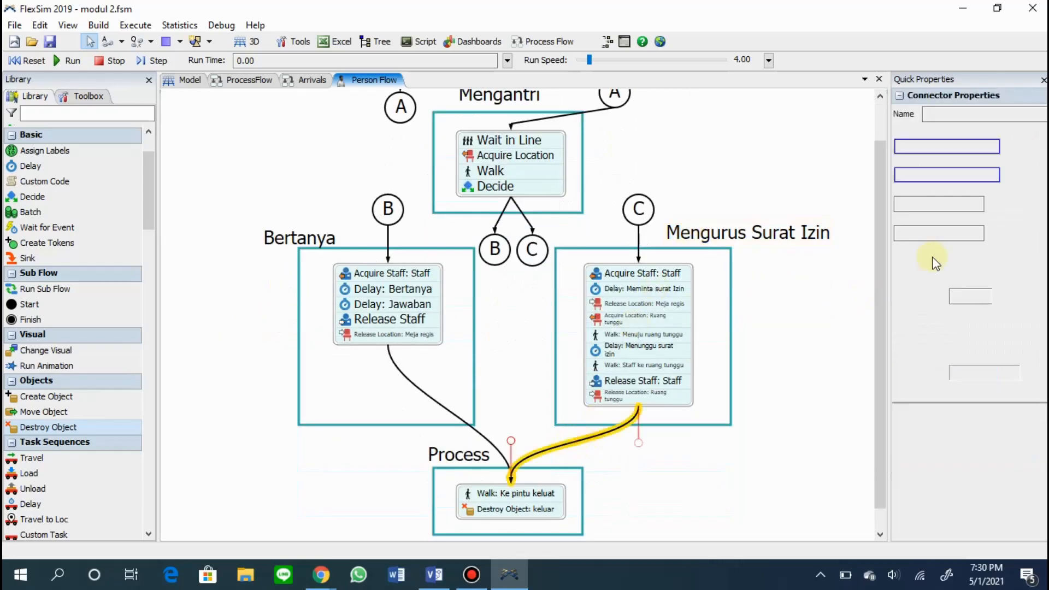
pyautogui.click(990, 263)
pyautogui.click(975, 297)
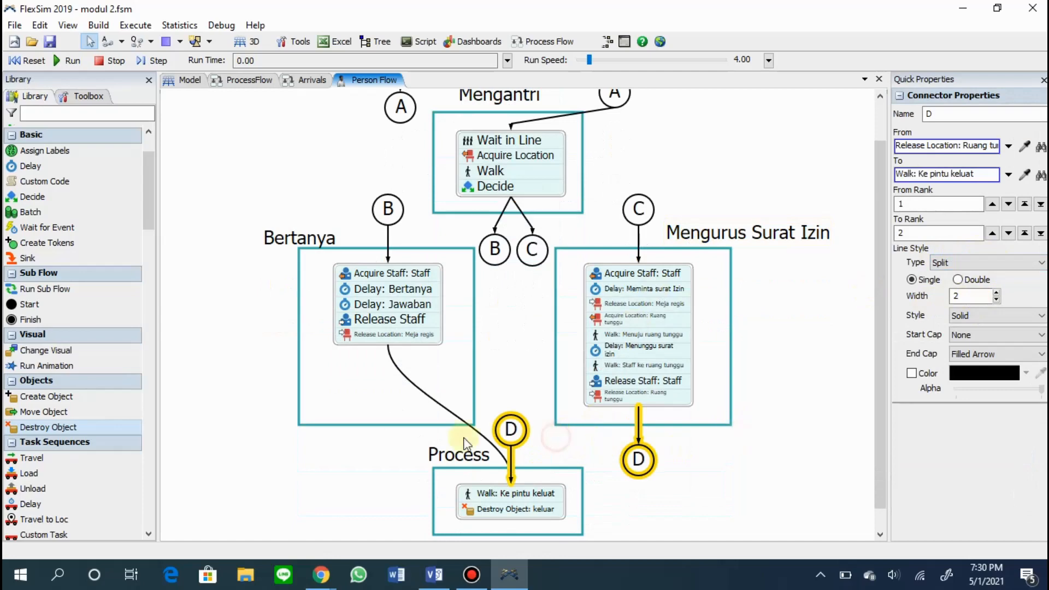
pyautogui.click(988, 263)
pyautogui.click(995, 298)
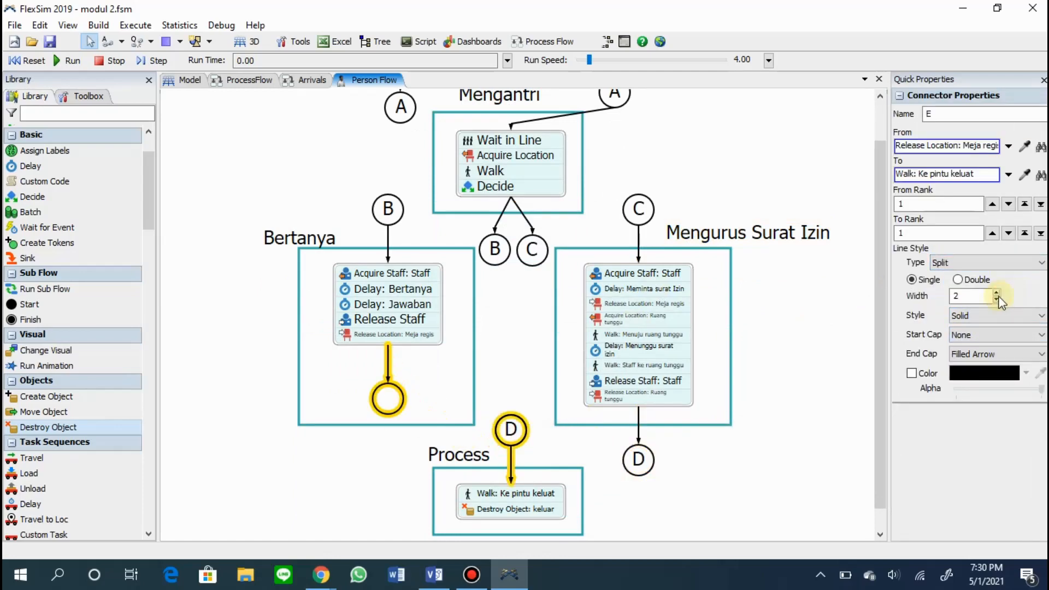
pyautogui.click(780, 451)
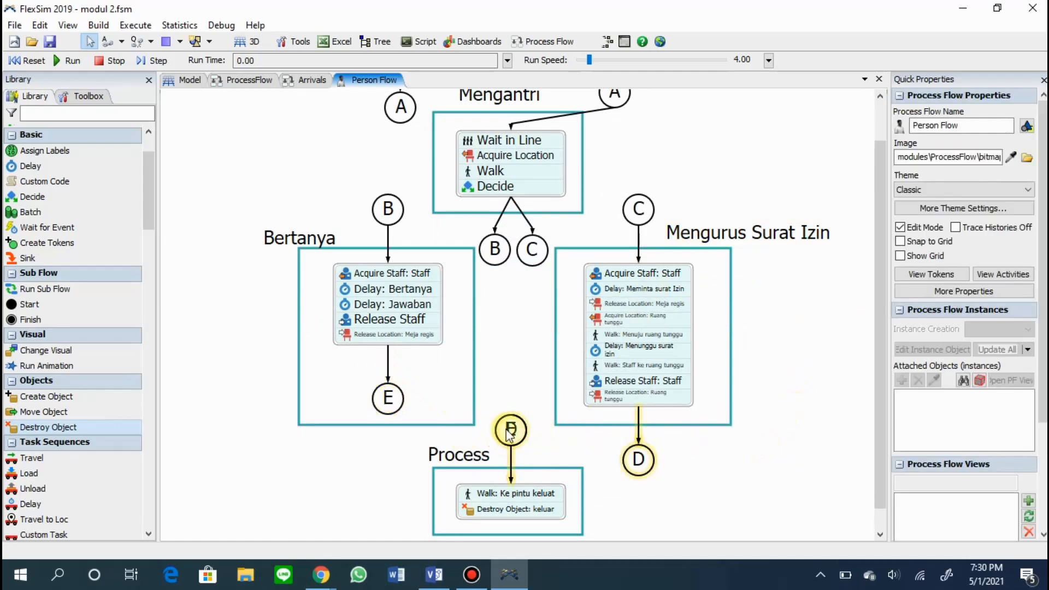
# Delete both split exit connectors and redraw them from the Bertanya and Mengurus Surat Izin blocks to "Walk: Ke pintu keluat".
pyautogui.click(509, 436)
pyautogui.press('Delete')
pyautogui.click(386, 399)
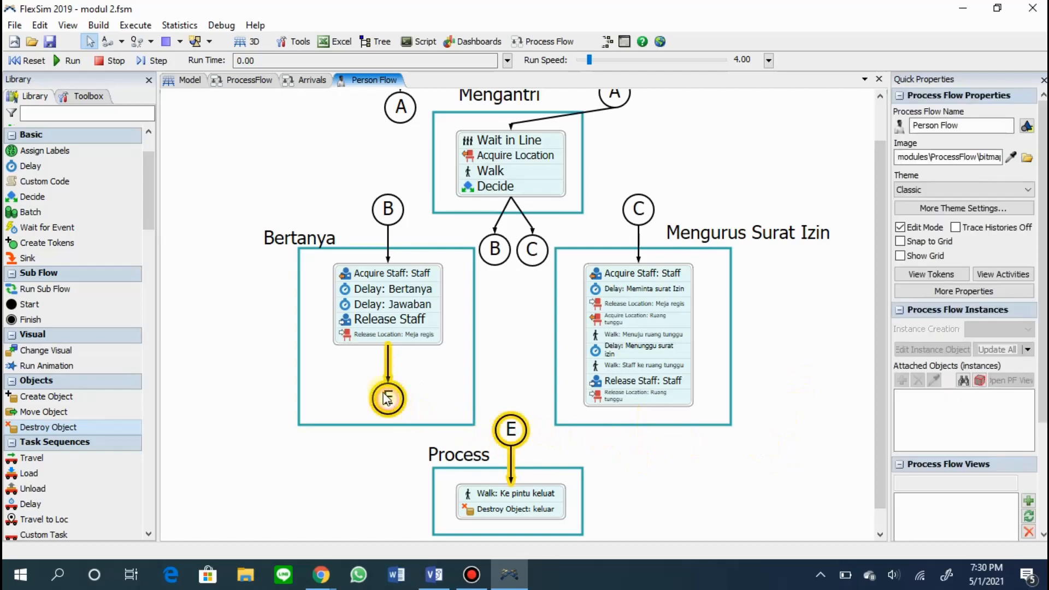
pyautogui.press('Delete')
pyautogui.click(389, 343)
pyautogui.moveTo(387, 345); pyautogui.dragTo(522, 496)
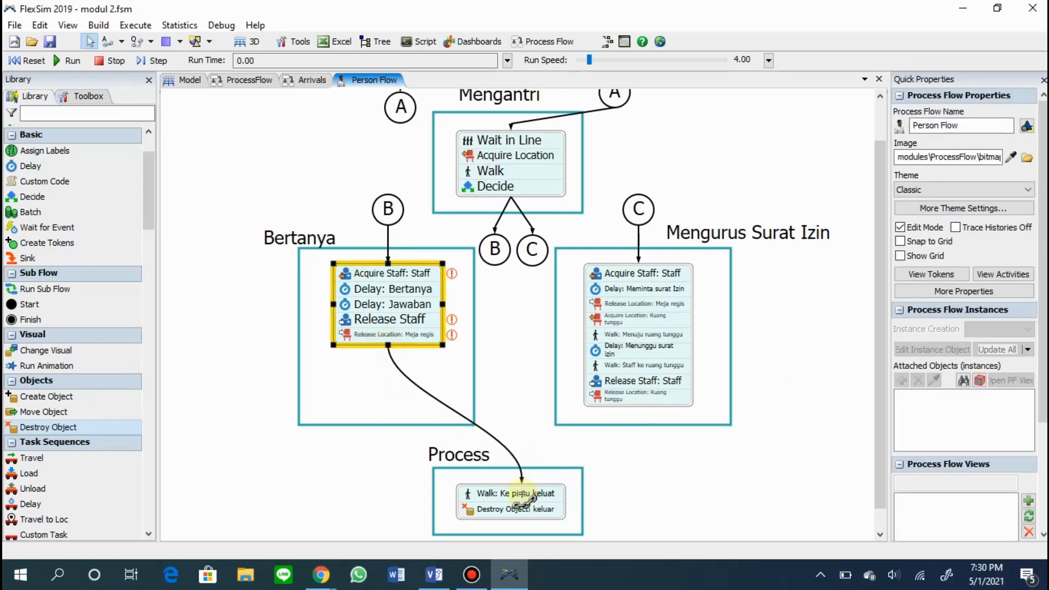
pyautogui.click(633, 399)
pyautogui.moveTo(638, 407); pyautogui.dragTo(514, 495)
# Change the redrawn exit connectors to Split, starting with Bertanya's and following with Mengurus Surat Izin's.
pyautogui.click(505, 464)
pyautogui.click(985, 263)
pyautogui.click(953, 288)
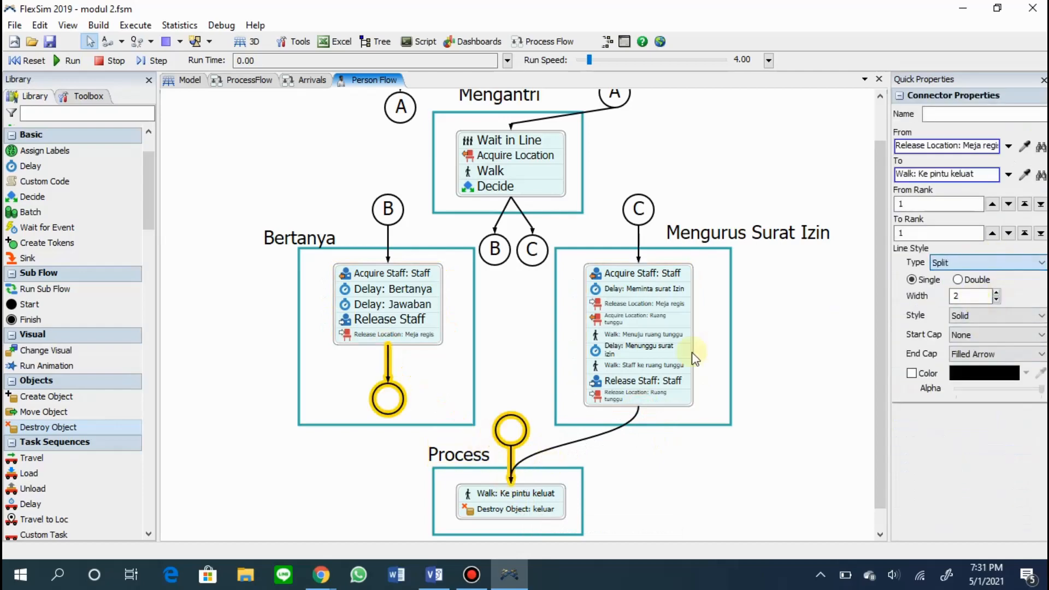
pyautogui.click(546, 453)
pyautogui.click(980, 267)
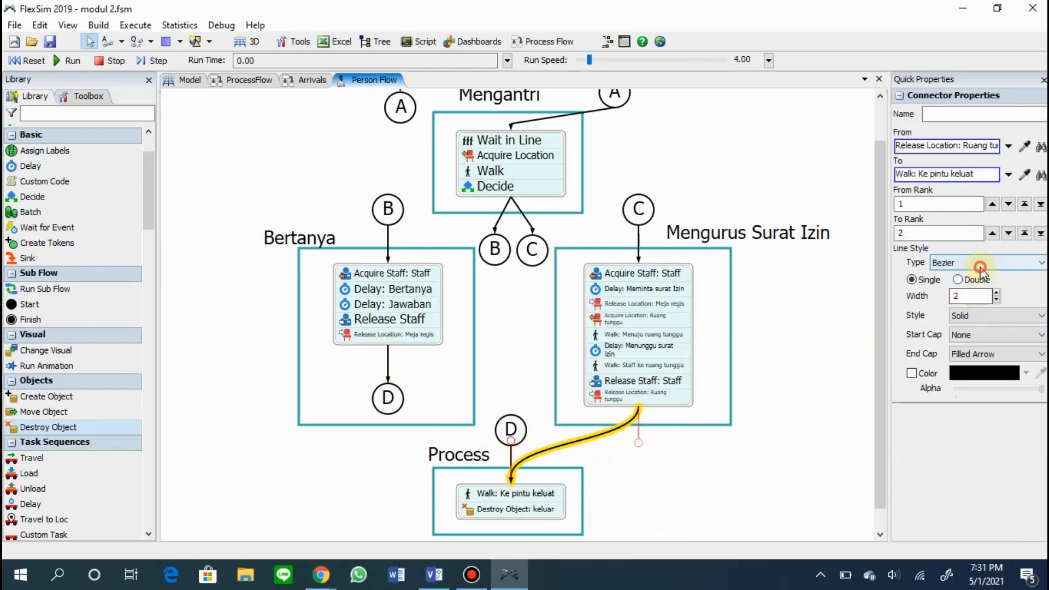
pyautogui.click(953, 288)
pyautogui.click(677, 498)
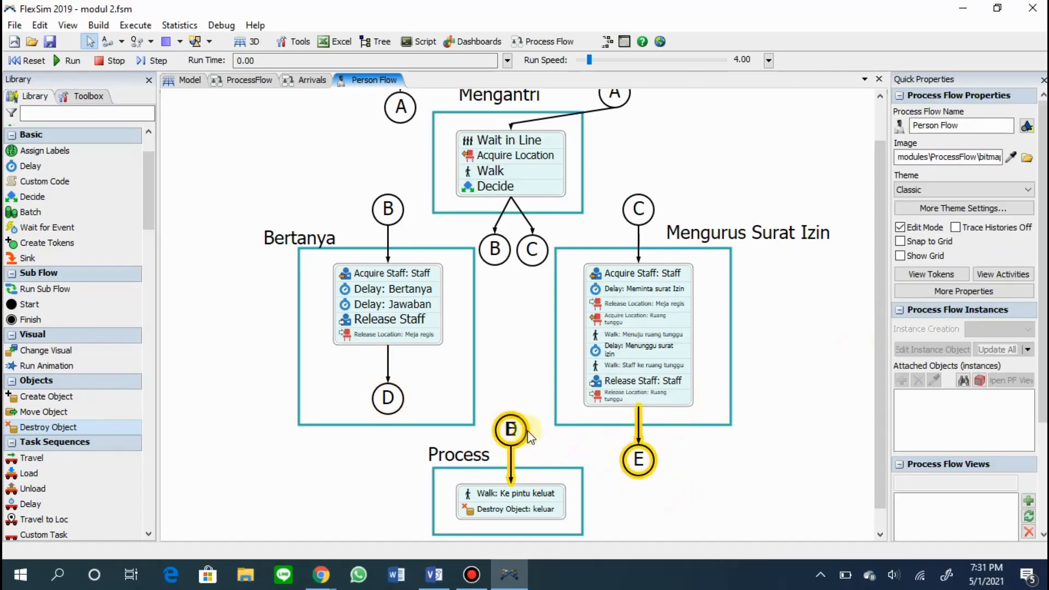
# Spread the overlapping D and E markers apart above the exit block and move the Process title left of them.
pyautogui.click(513, 430)
pyautogui.moveTo(516, 432); pyautogui.dragTo(438, 454)
pyautogui.click(510, 429)
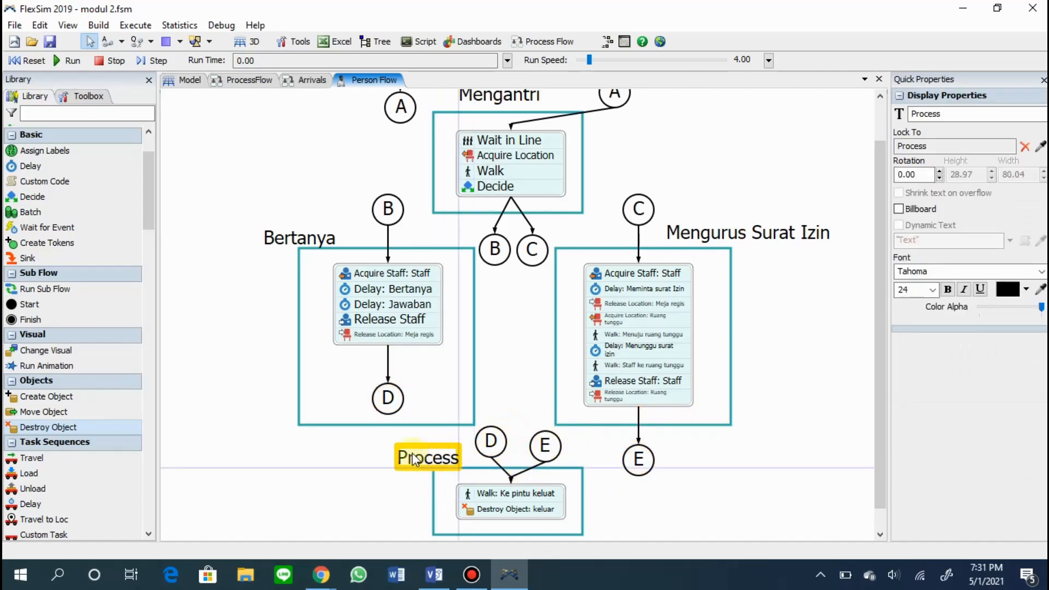
# Rename the exit frame's title to "Keluar".
pyautogui.doubleClick(415, 456)
pyautogui.write('Keluar')
pyautogui.press('Return')
pyautogui.click(722, 490)
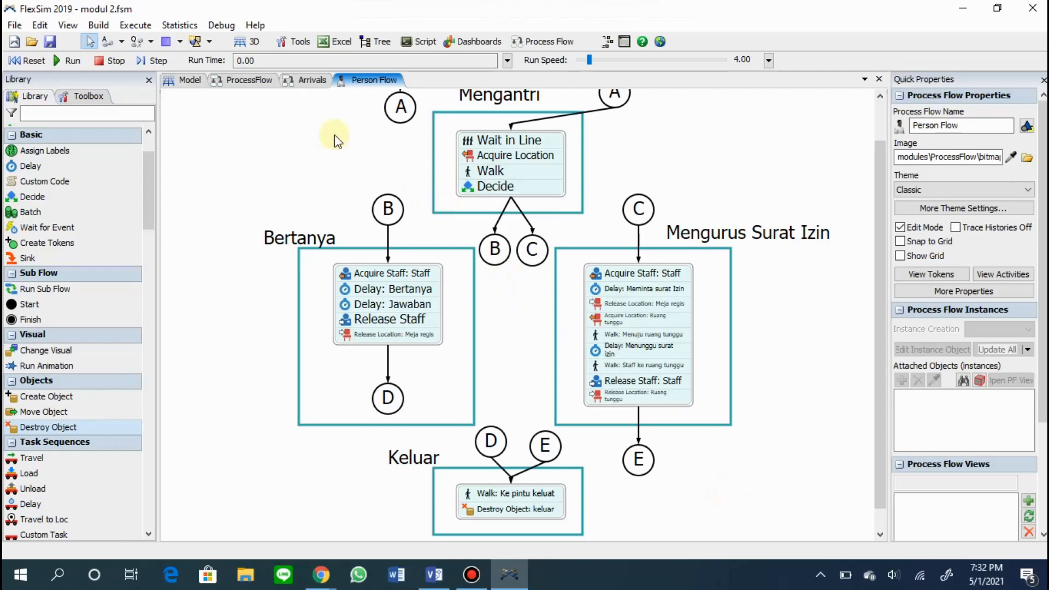
# Set the inter-arrival time of the kedatangan source in the ProcessFlow to 40.00.
pyautogui.click(306, 80)
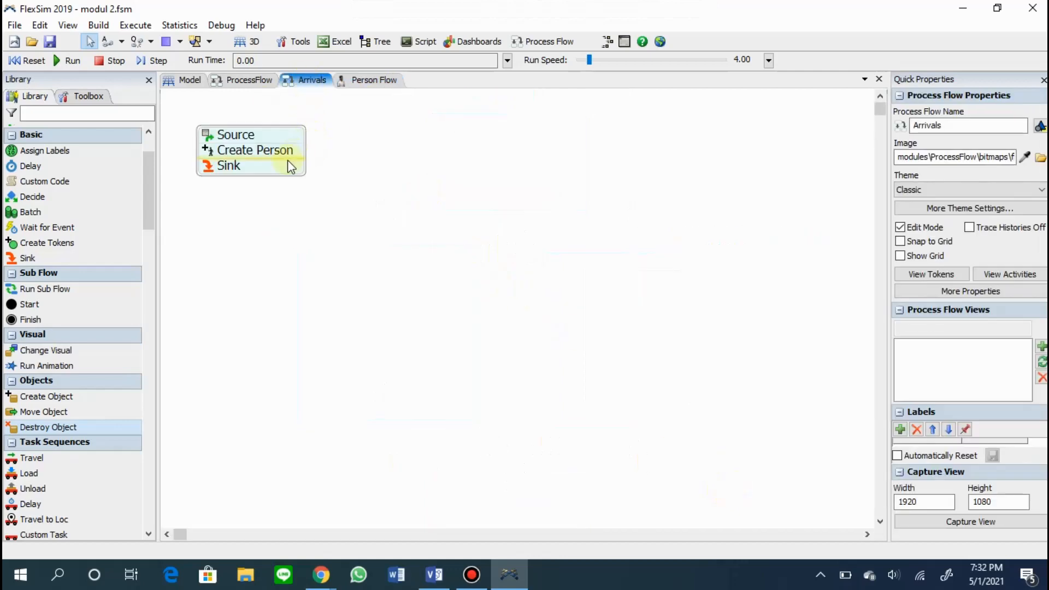
pyautogui.click(284, 178)
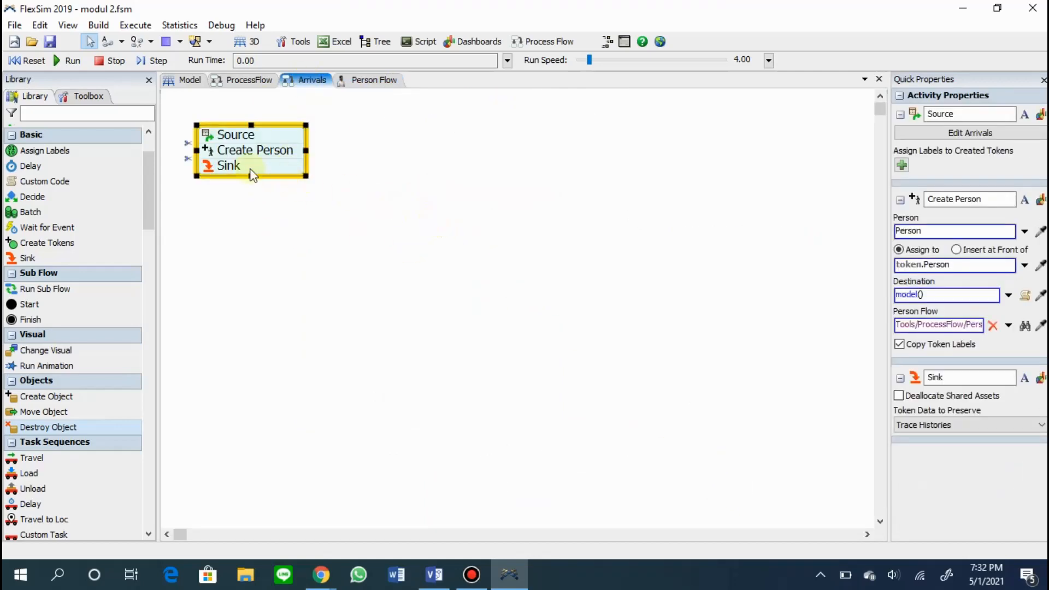
pyautogui.click(977, 115)
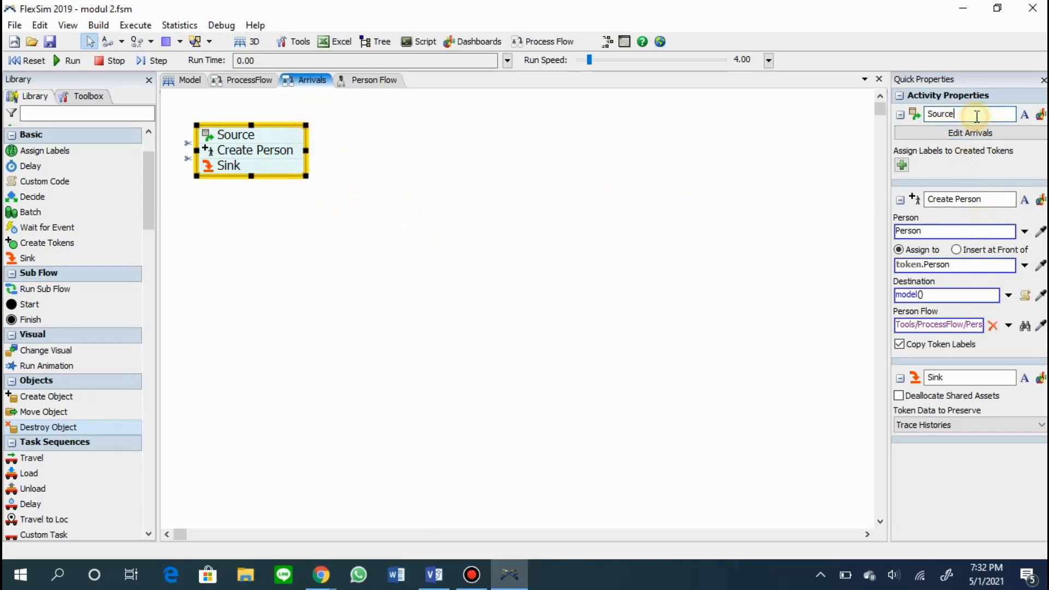
pyautogui.click(249, 82)
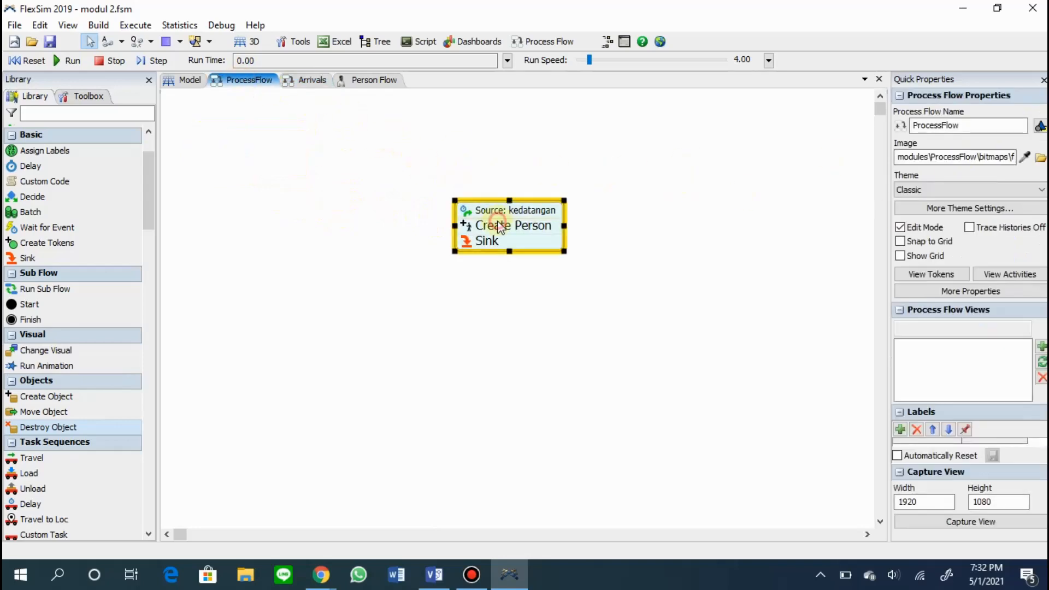
pyautogui.click(978, 158)
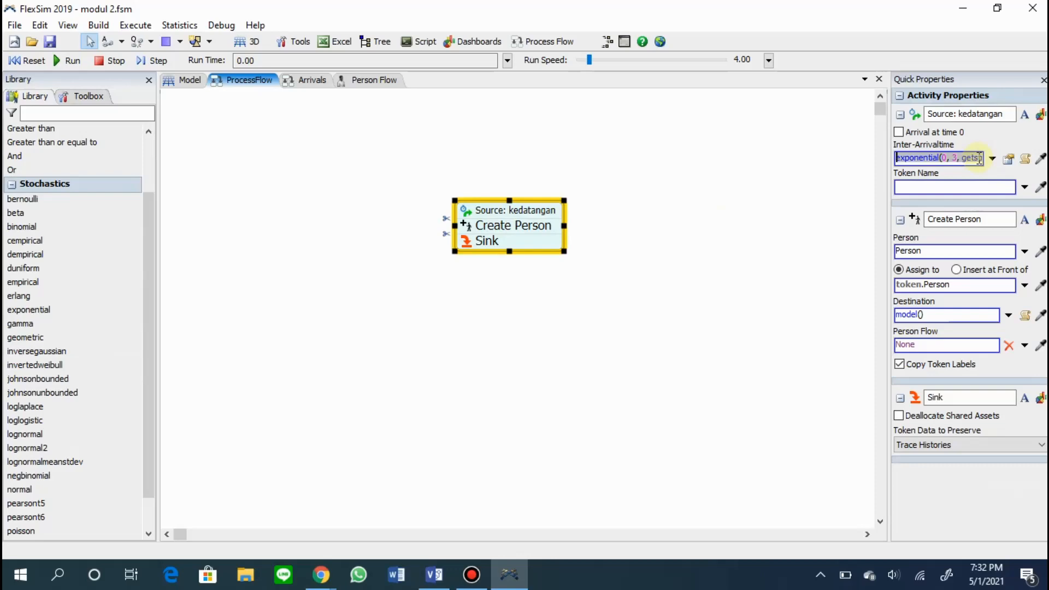
pyautogui.write('40.00')
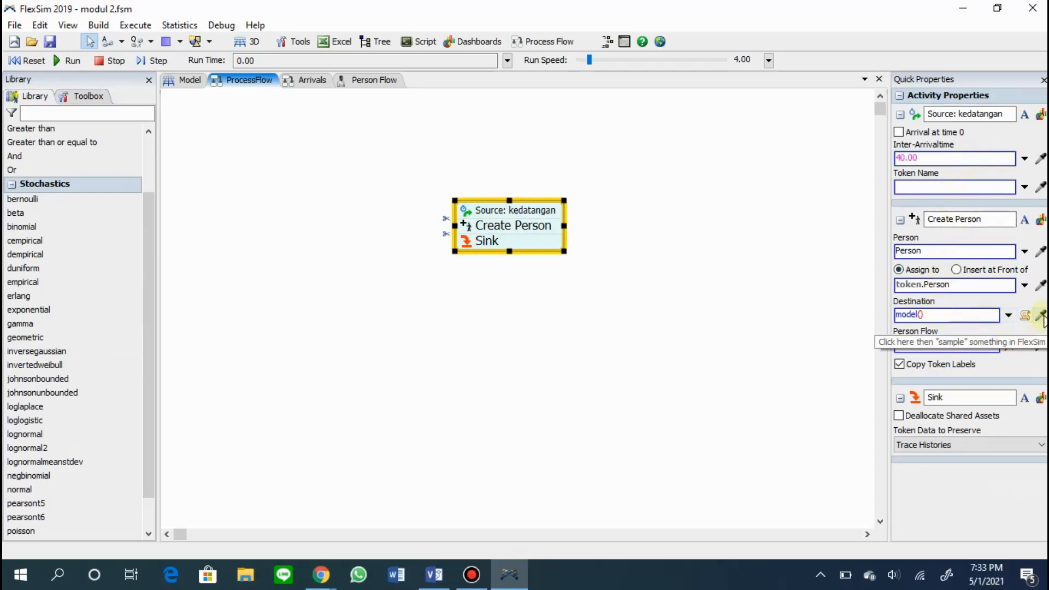
# Set the Create Person activity's destination to the pintu masuk entrance door sampled from the 3D model.
pyautogui.click(1042, 316)
pyautogui.click(190, 80)
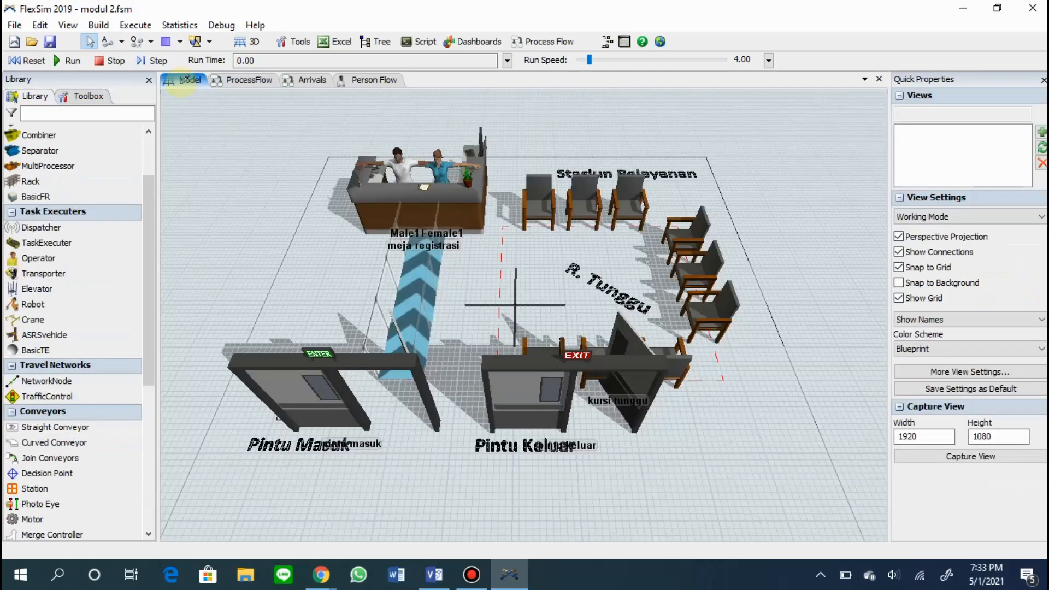
pyautogui.click(309, 385)
pyautogui.click(348, 396)
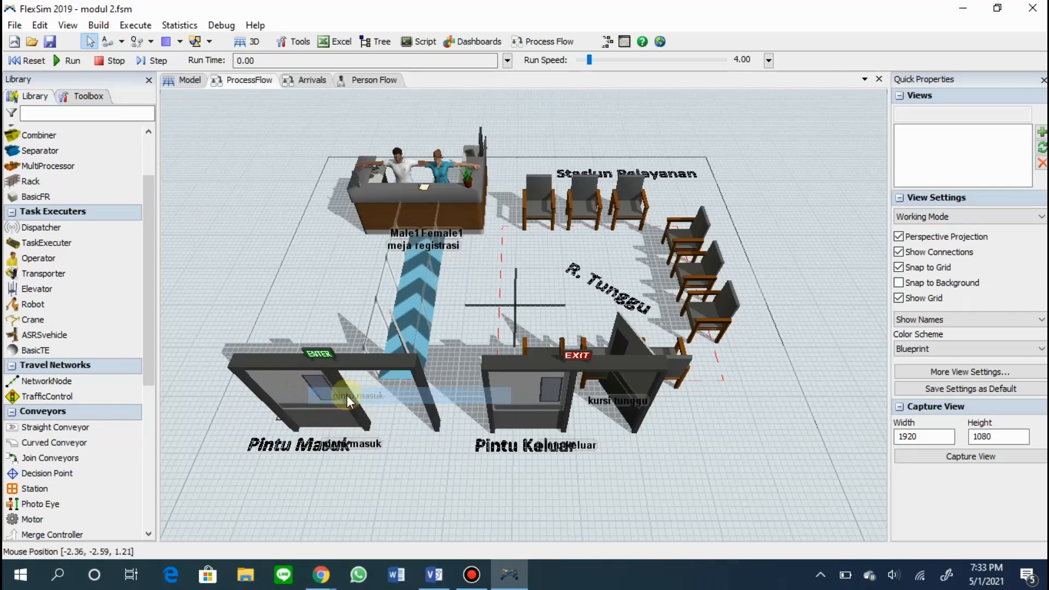
# Add a Location Resource to the Person Flow beside the Mengantri frame.
pyautogui.click(372, 81)
pyautogui.scroll(3, 640, 133)
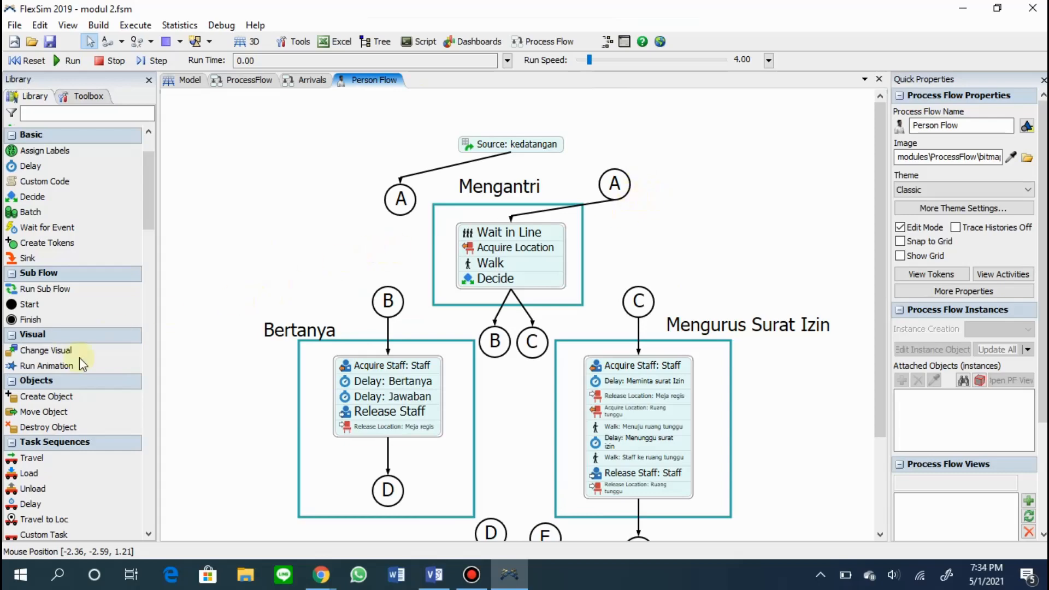
pyautogui.scroll(-1, 68, 375)
pyautogui.scroll(-18, 67, 376)
pyautogui.moveTo(47, 435); pyautogui.dragTo(490, 234)
pyautogui.click(634, 243)
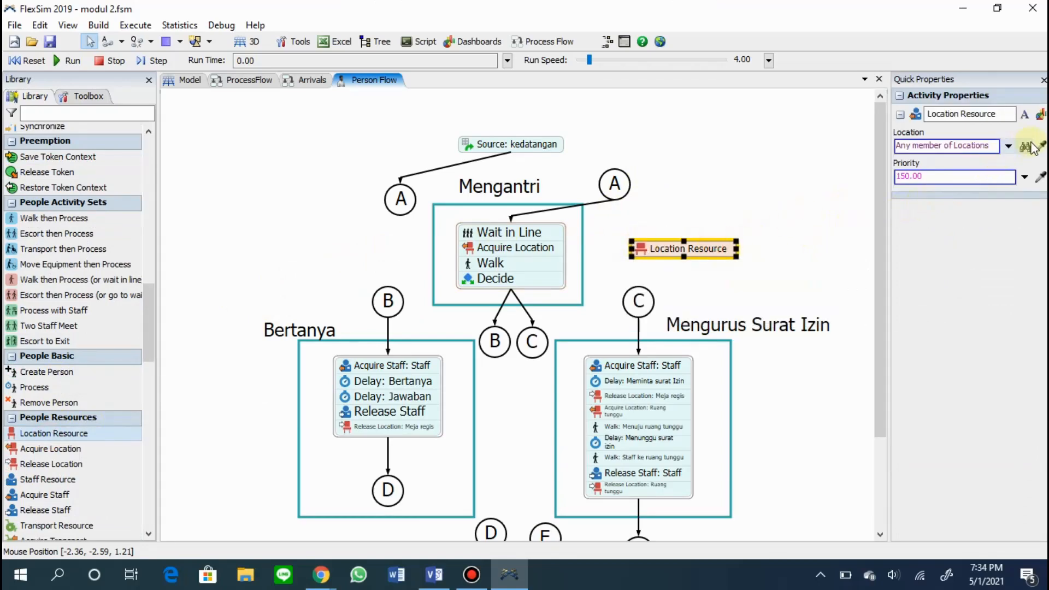
# Assign the Mengantri Location Resource's location by sampling the registration desk in the 3D model.
pyautogui.click(186, 80)
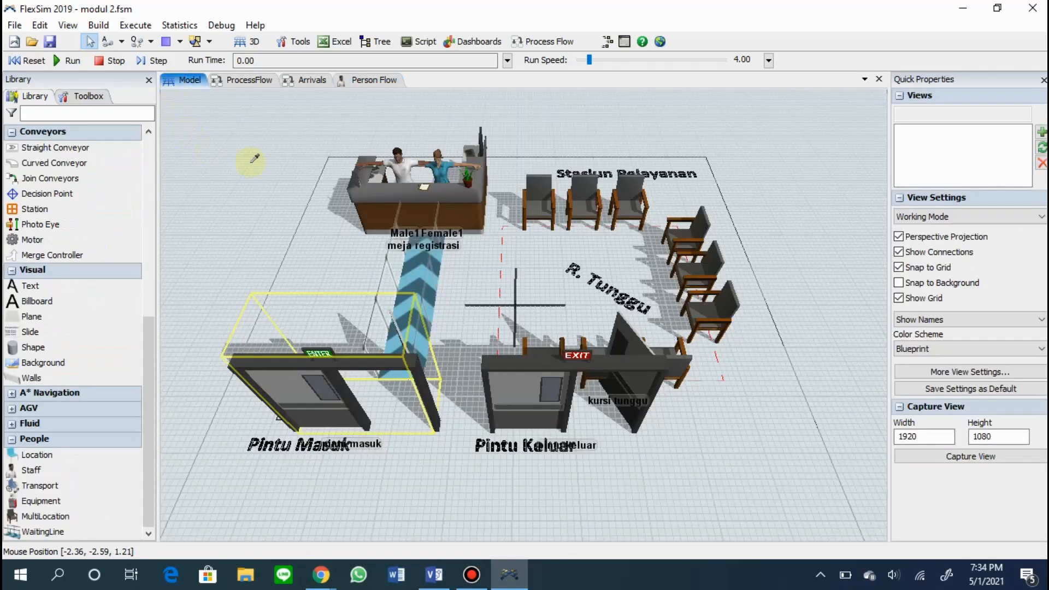
pyautogui.click(399, 122)
pyautogui.click(483, 156)
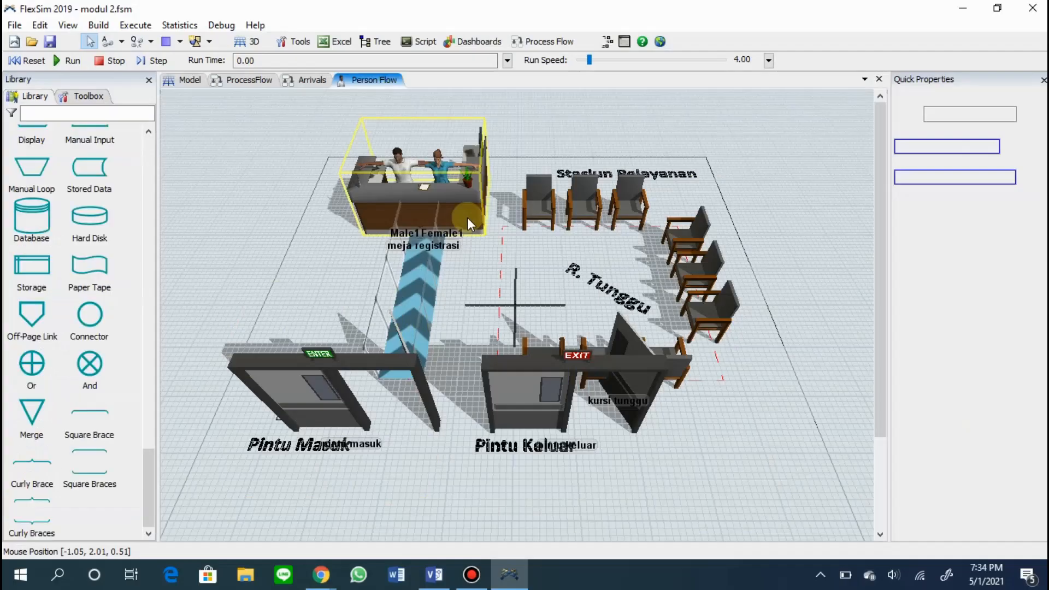
# Link the Mengantri block's Acquire Location activity to the Location Resource beside it.
pyautogui.moveTo(564, 247)
pyautogui.mouseDown()
pyautogui.moveTo(640, 251)
pyautogui.moveTo(573, 249)
pyautogui.mouseUp()
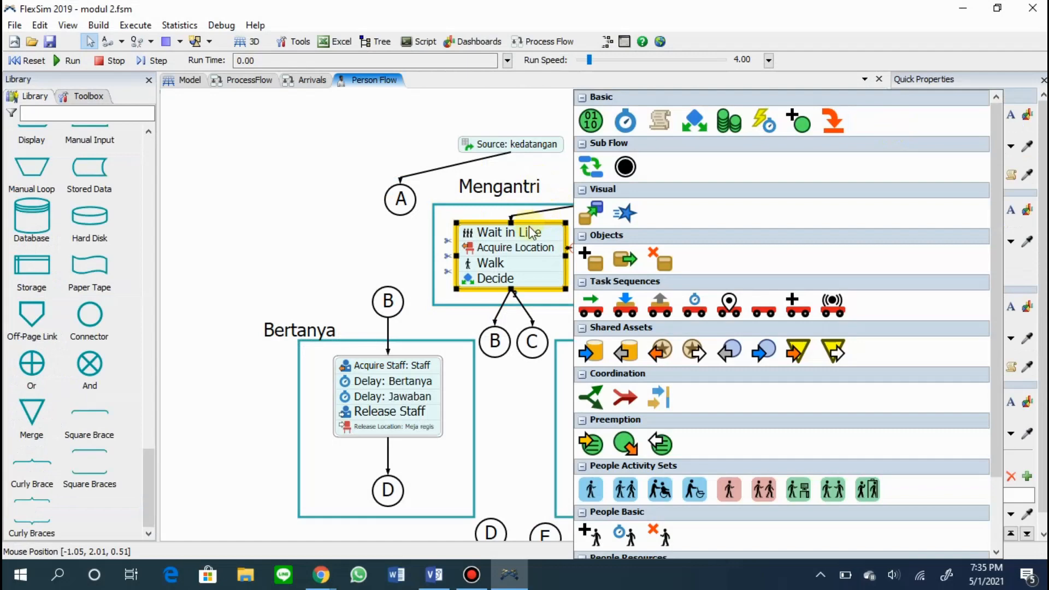
pyautogui.click(512, 123)
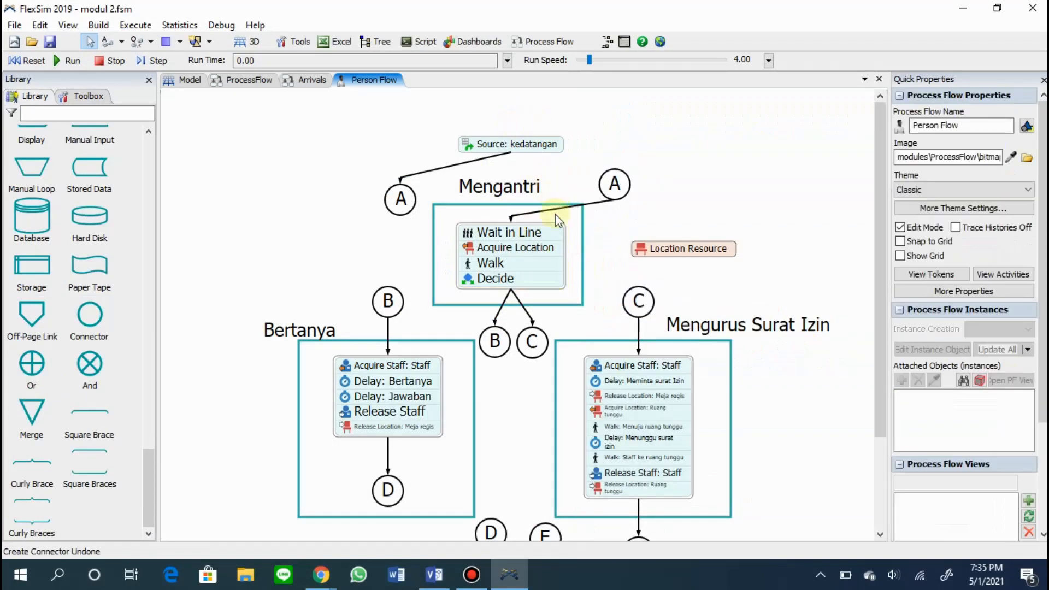
pyautogui.click(559, 247)
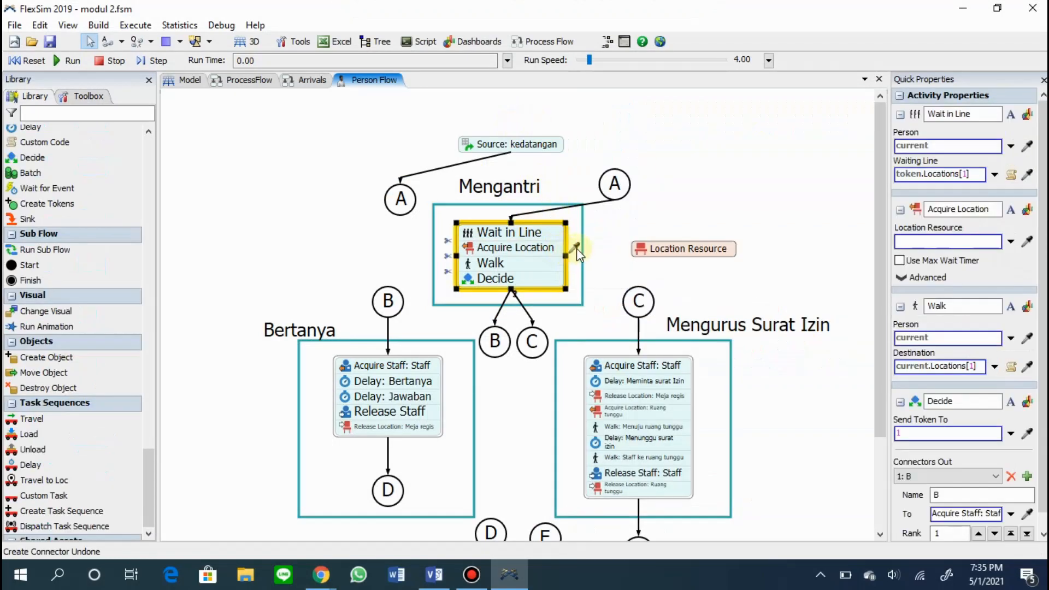
pyautogui.moveTo(575, 249); pyautogui.dragTo(665, 252)
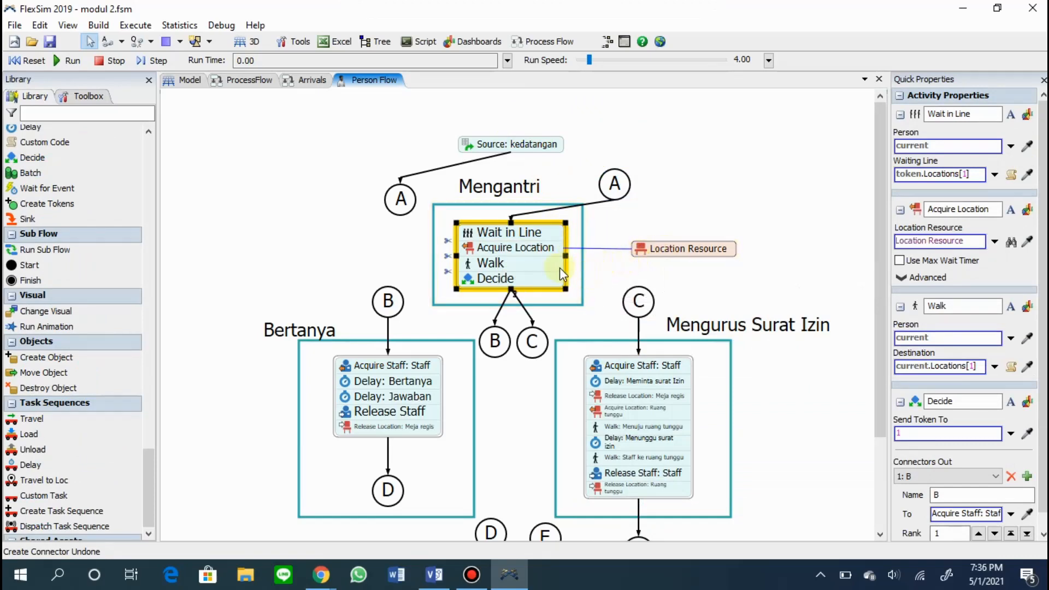
# Rename the Mengantri activities "Wait in Line: antrian", "Walk: menuju meja" and "Decide: memilih bantuan".
pyautogui.click(967, 304)
pyautogui.write(': menuju meja')
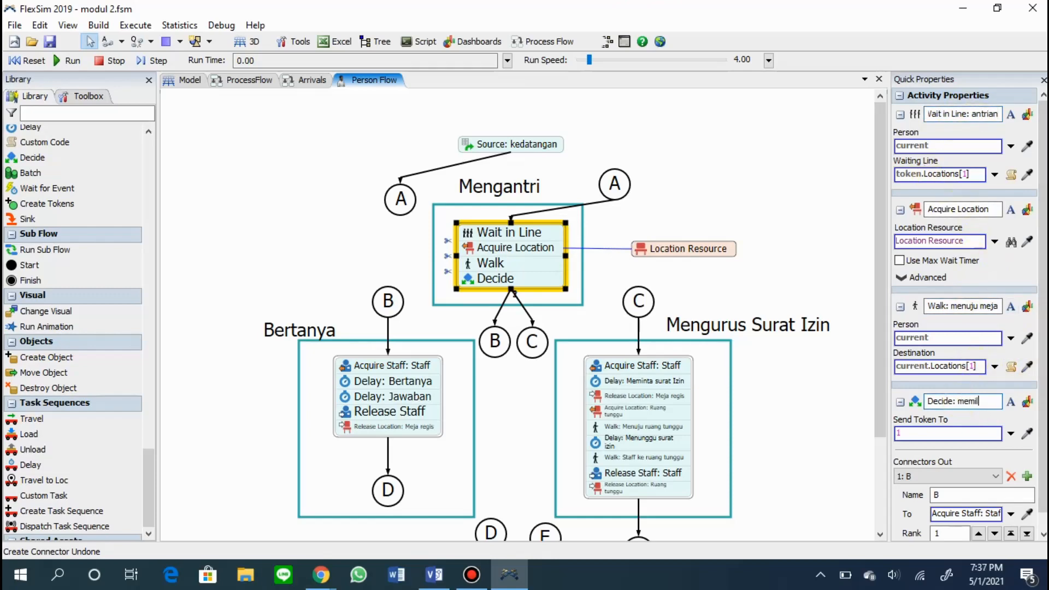
pyautogui.press('Return')
pyautogui.click(824, 383)
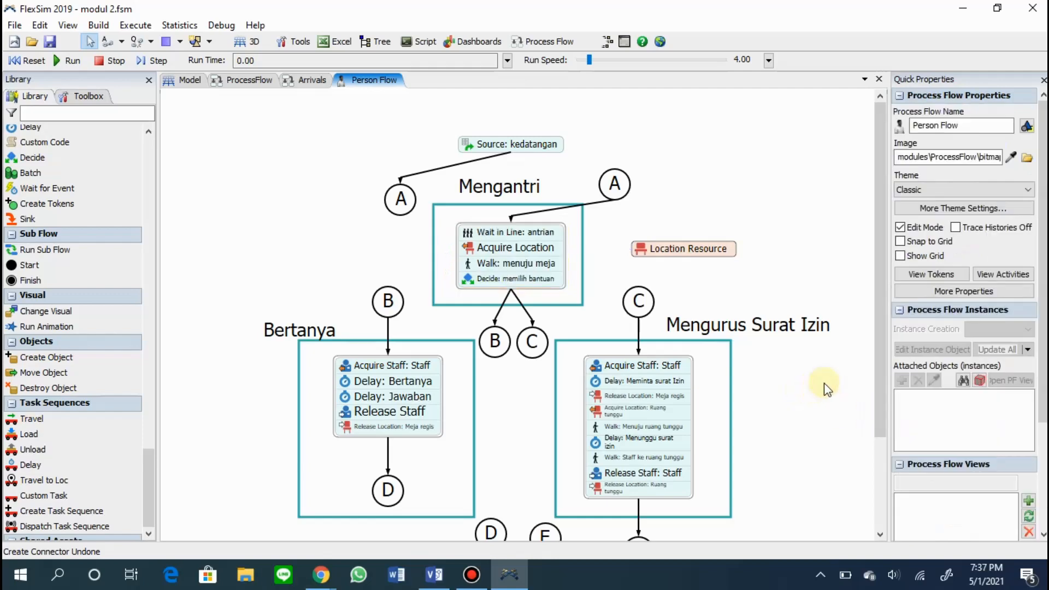
# Place a Staff Resource and, below it, a Location Resource between the Bertanya and Mengurus Surat Izin blocks.
pyautogui.scroll(-10, 80, 134)
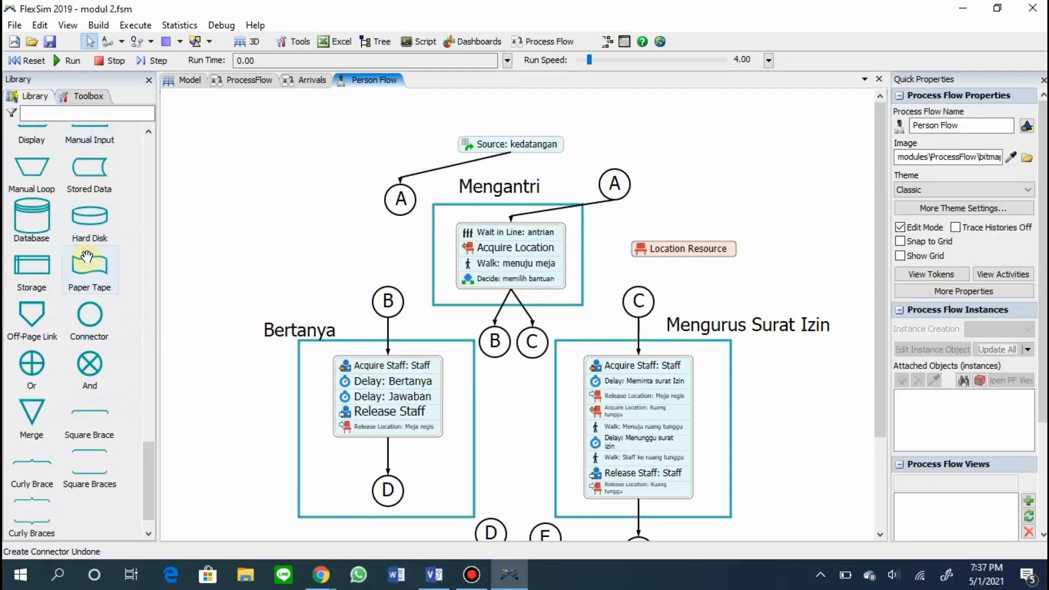
pyautogui.scroll(5, 86, 257)
pyautogui.click(52, 377)
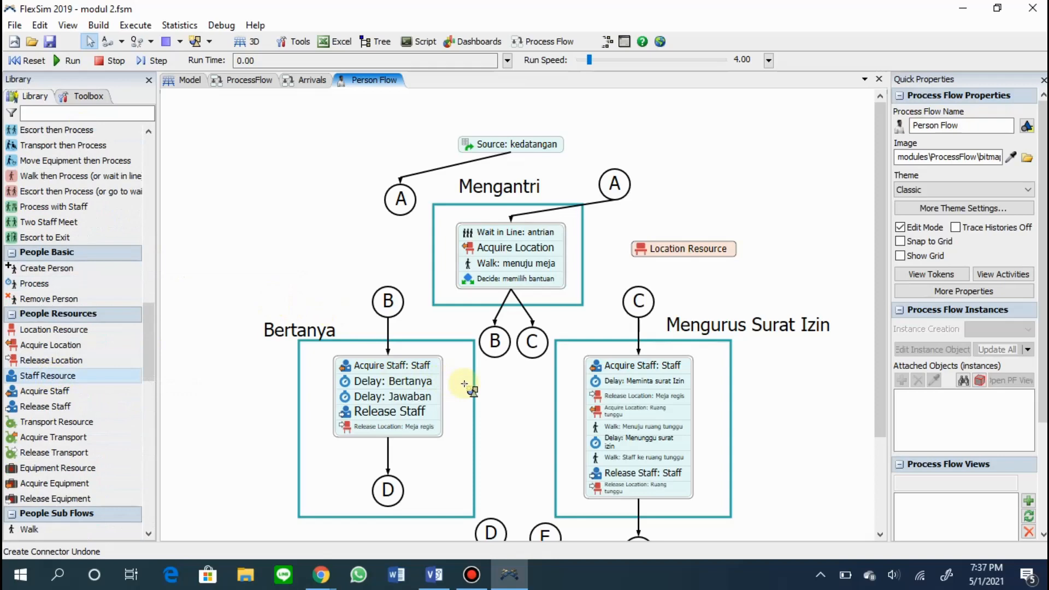
pyautogui.click(465, 377)
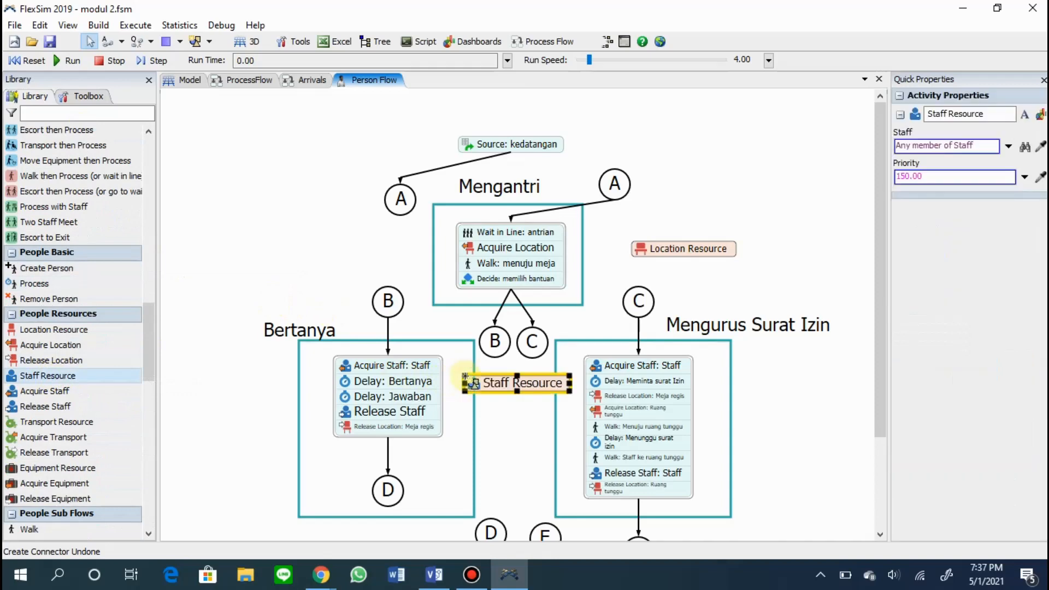
pyautogui.click(85, 330)
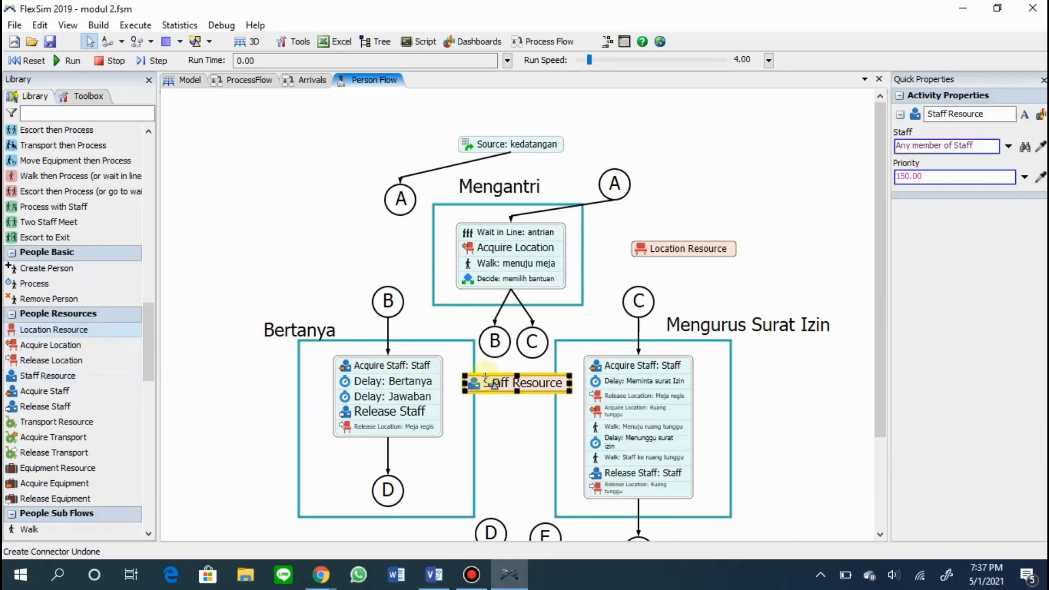
pyautogui.click(462, 420)
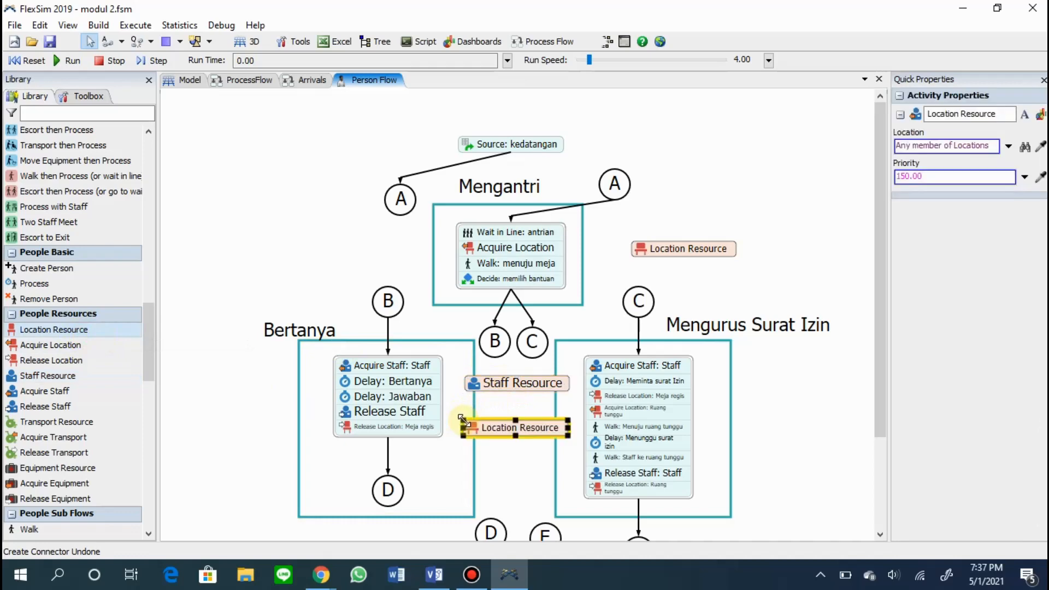
# Narrow the Location Resource and Staff Resource between the two service blocks to matching widths.
pyautogui.click(501, 456)
pyautogui.scroll(1, 502, 456)
pyautogui.moveTo(502, 456); pyautogui.dragTo(531, 418)
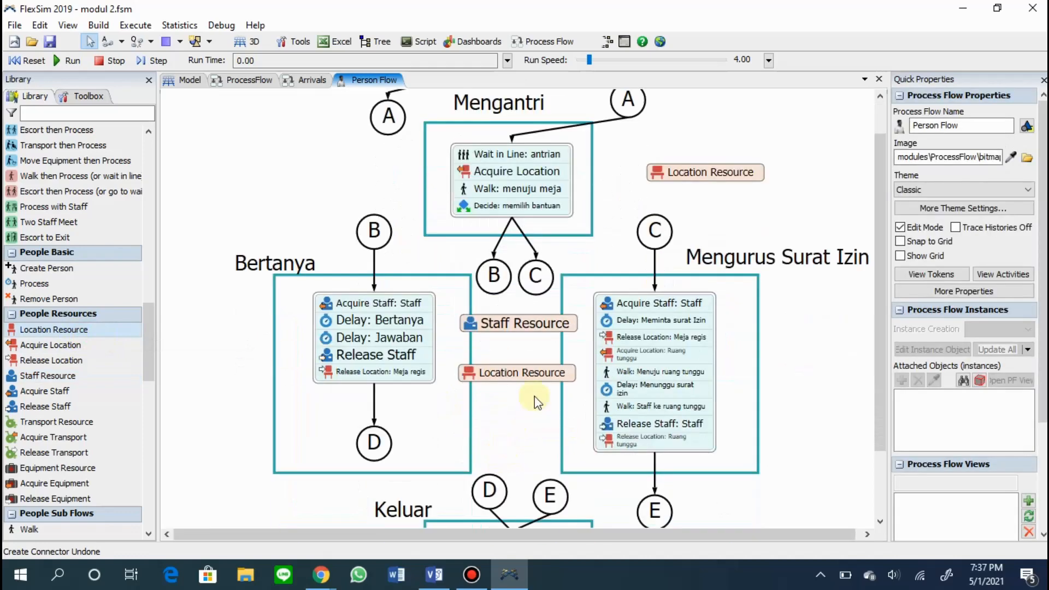
pyautogui.click(543, 375)
pyautogui.click(502, 323)
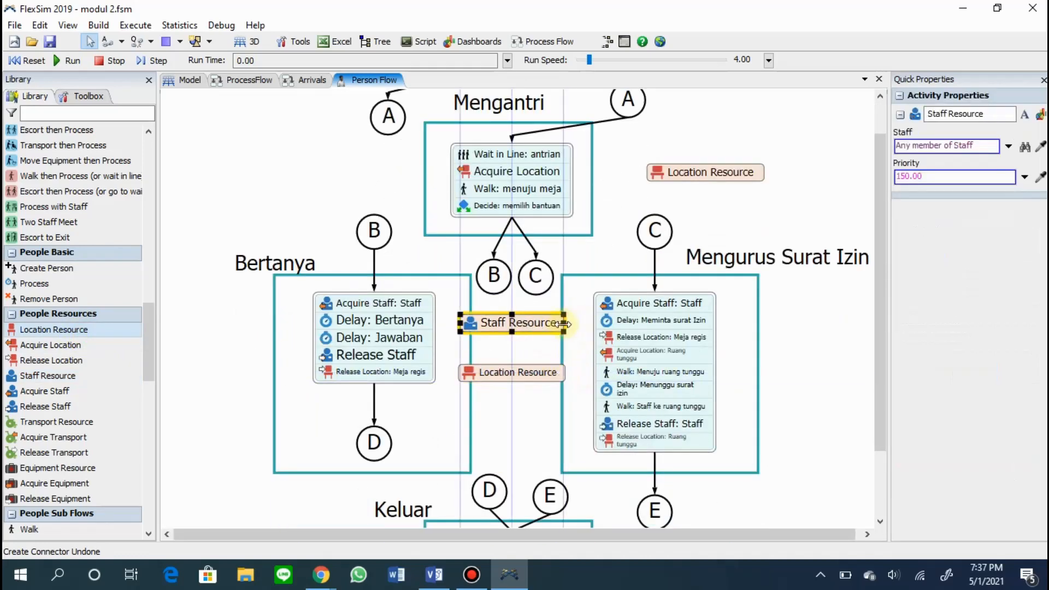
pyautogui.click(504, 347)
# Sample the desk staff for the Staff Resource and assign any member of the Meja Registrasi group to the Location Resource below it.
pyautogui.click(493, 327)
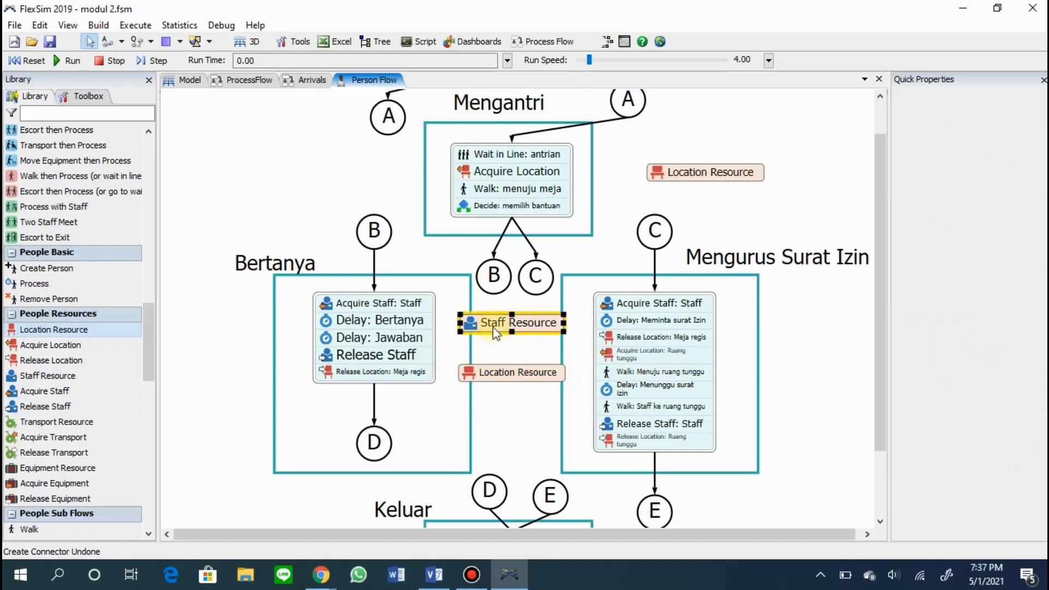
pyautogui.click(185, 80)
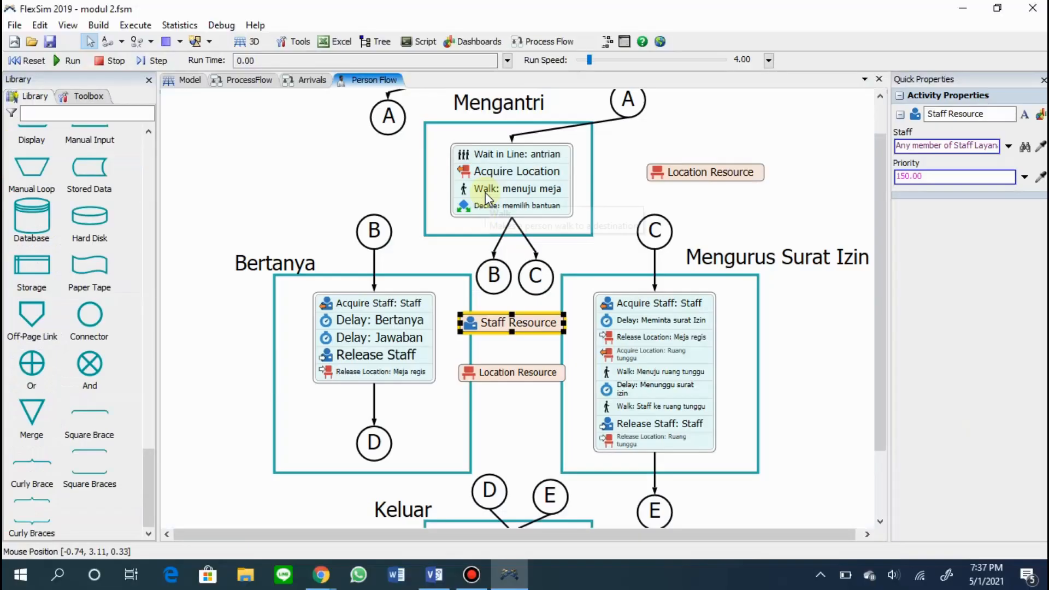
pyautogui.click(497, 373)
pyautogui.click(1040, 146)
pyautogui.click(190, 81)
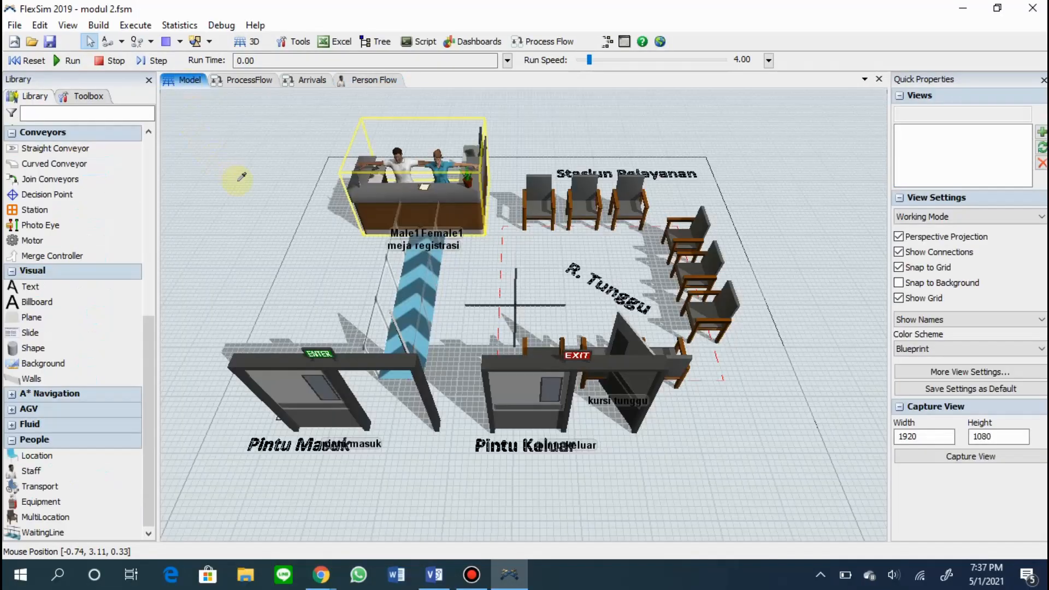
pyautogui.click(395, 195)
pyautogui.click(430, 219)
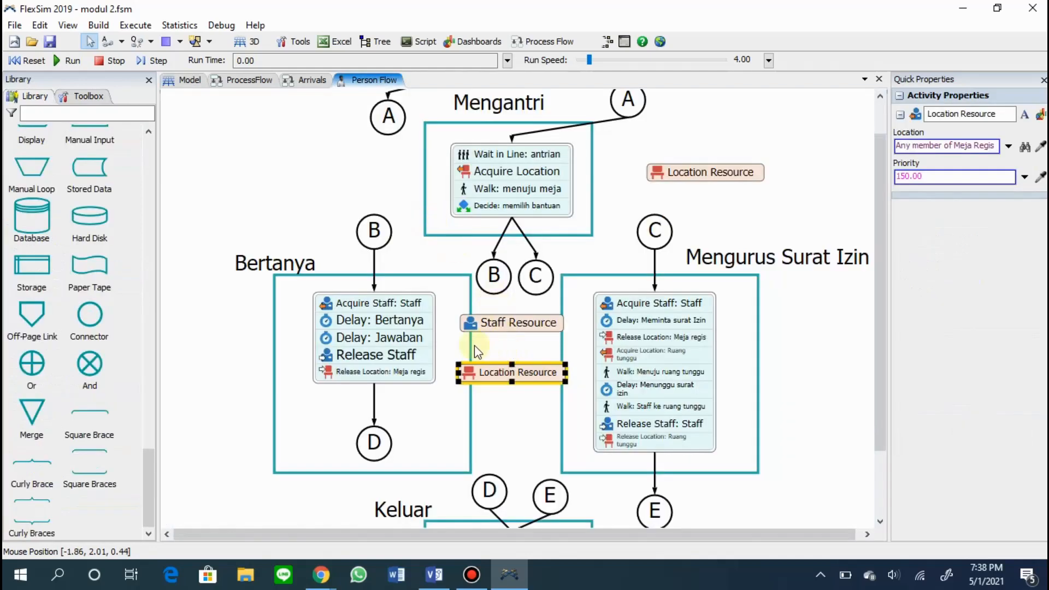
# Link Bertanya's Acquire Staff and Release Staff activities to the Staff Resource and its Release Location to the Location Resource.
pyautogui.click(432, 330)
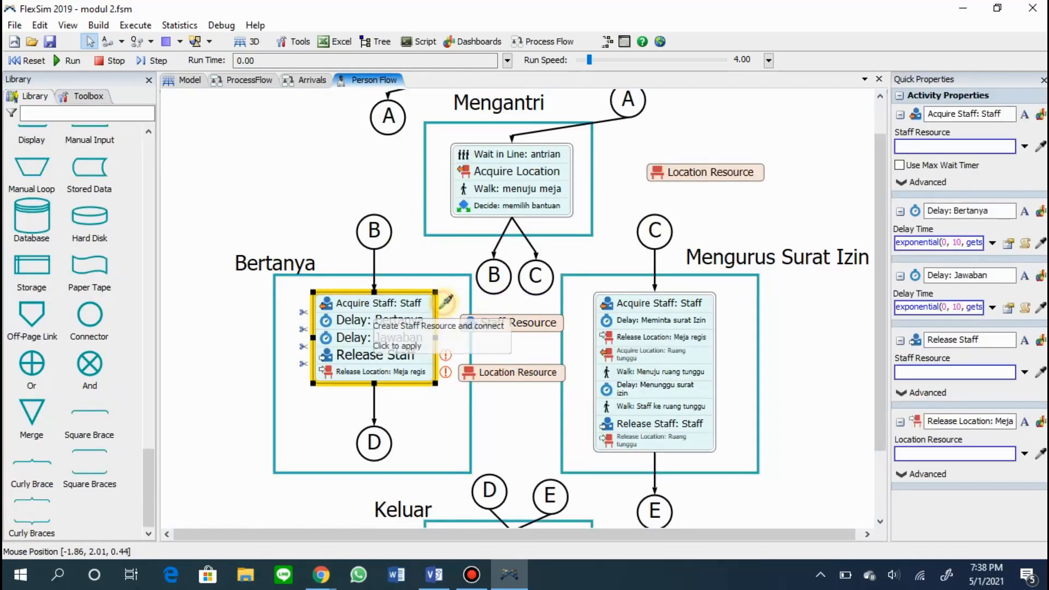
pyautogui.click(446, 301)
pyautogui.click(482, 322)
pyautogui.click(446, 356)
pyautogui.click(494, 322)
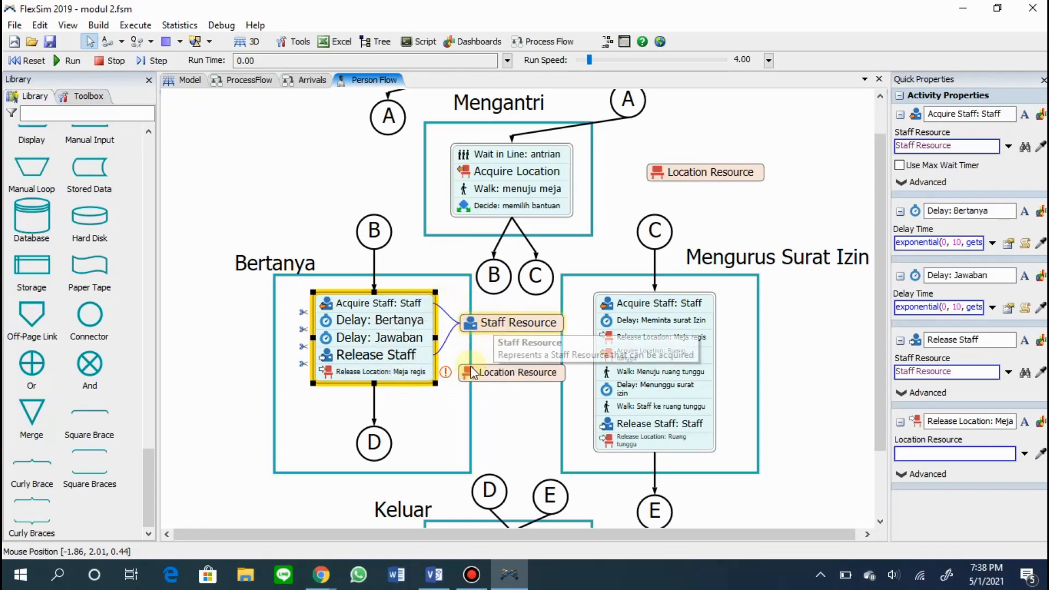
pyautogui.click(445, 372)
pyautogui.click(488, 369)
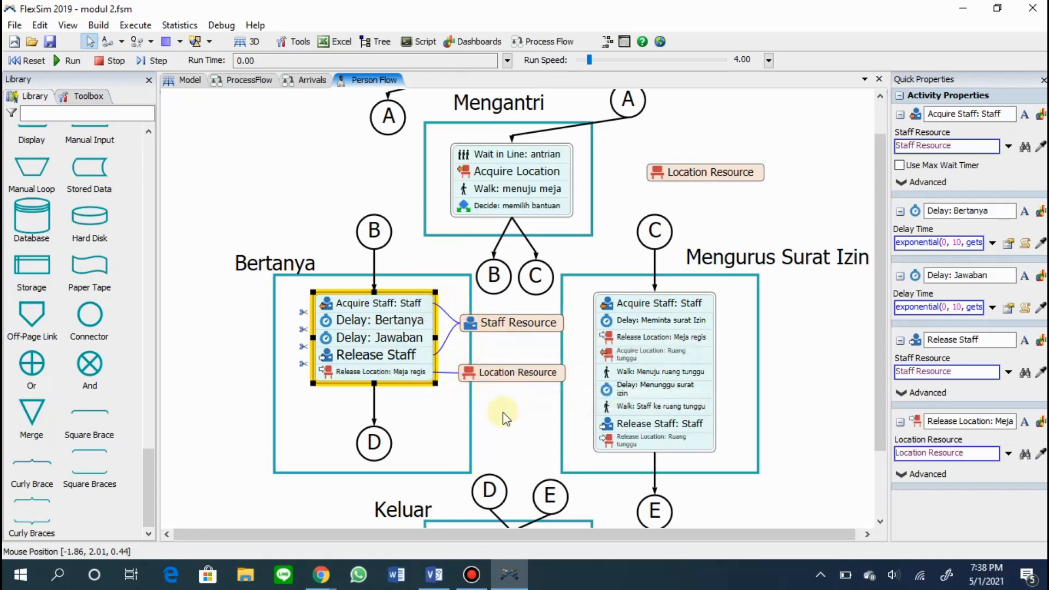
pyautogui.click(502, 413)
pyautogui.click(396, 373)
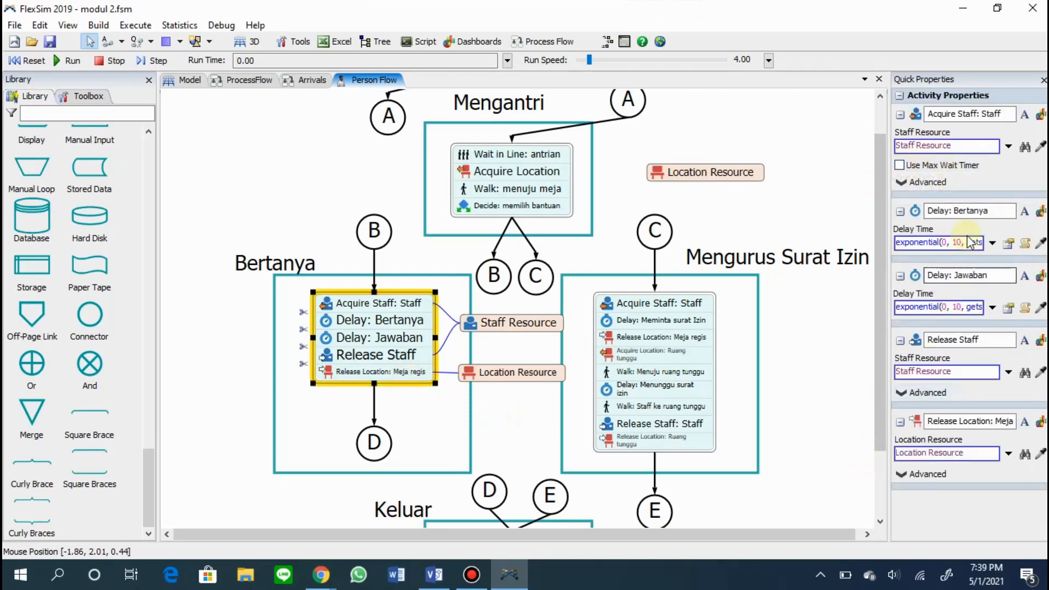